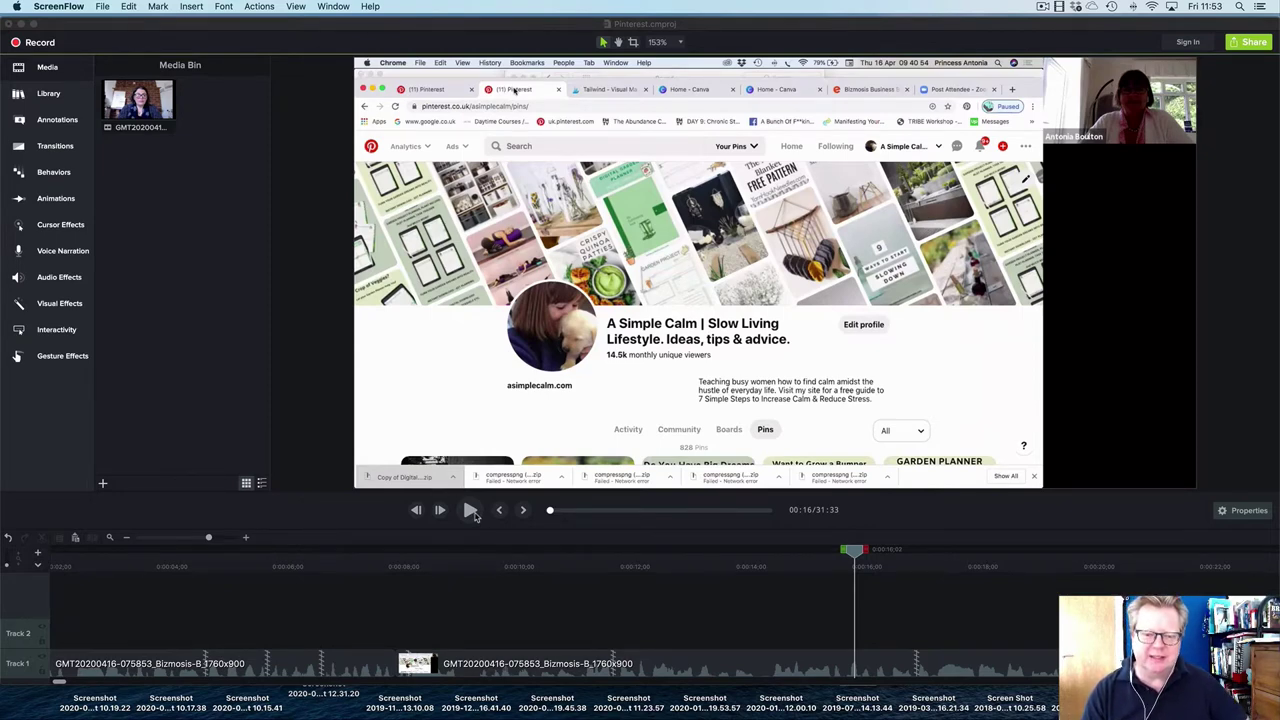
- Review the talk and zoom the timeline to find the unwanted stretch near 18 seconds
click(470, 511)
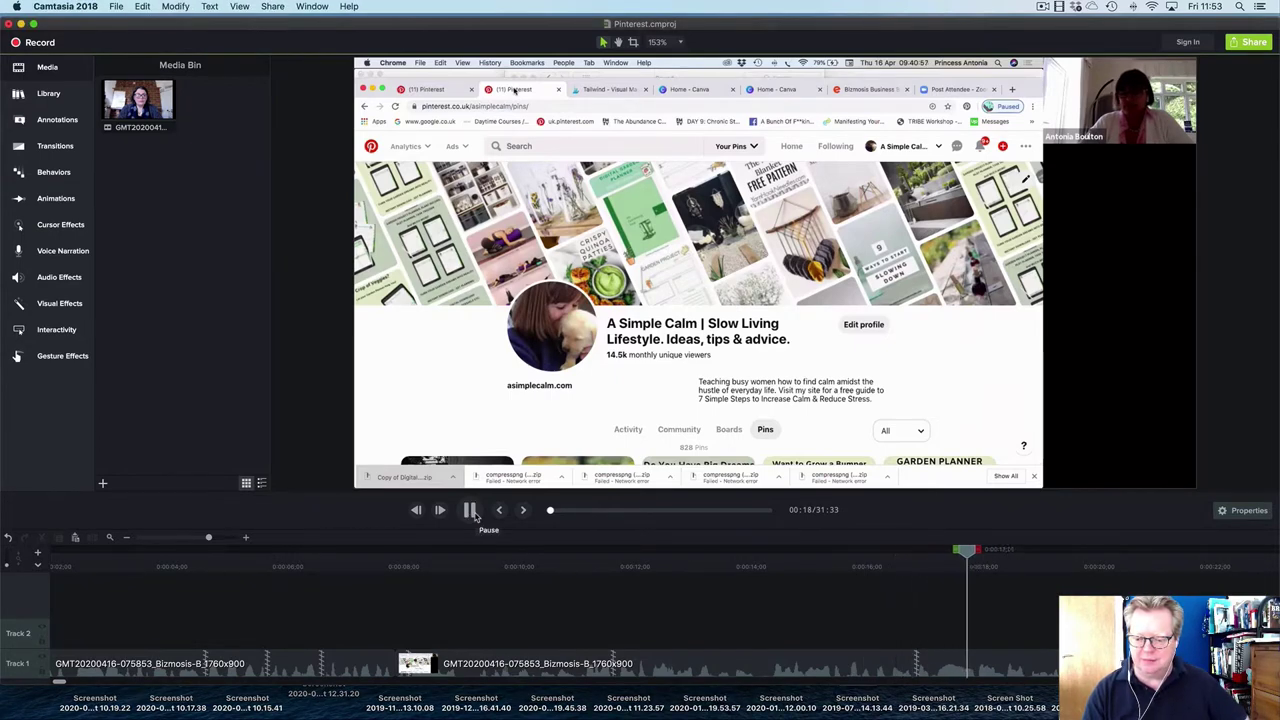
click(471, 511)
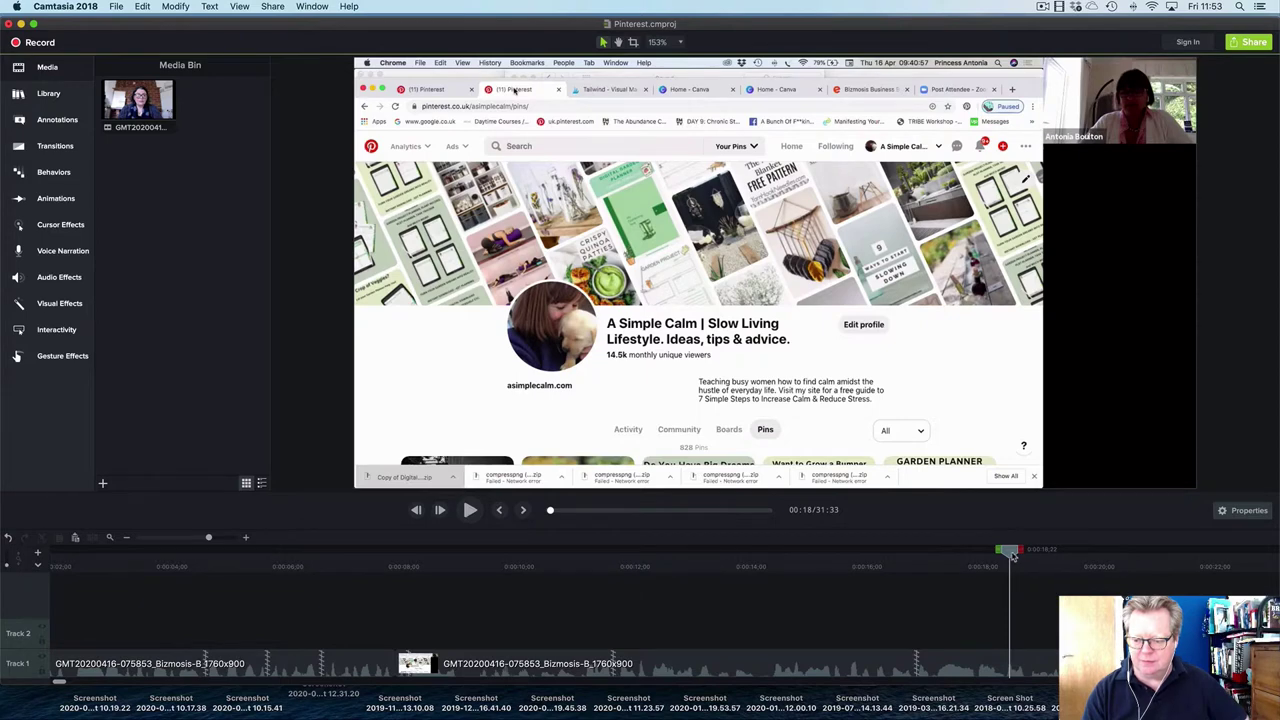
drag(1013, 556, 979, 556)
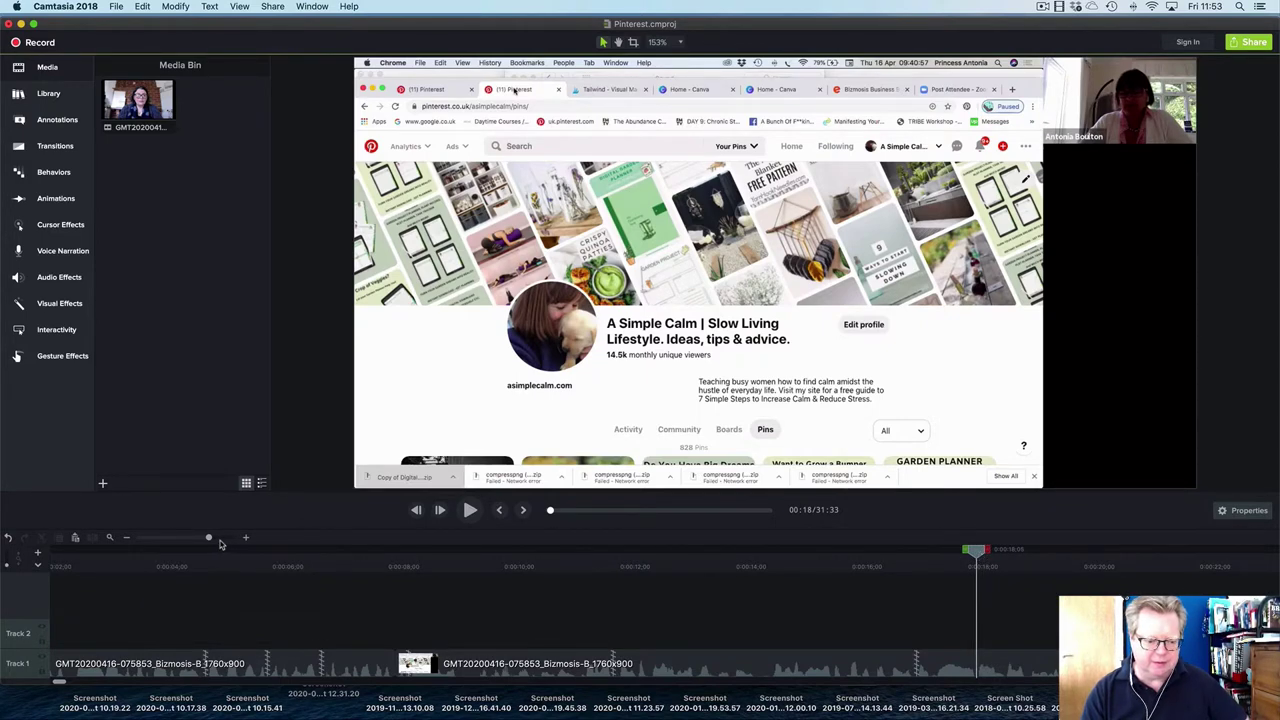
drag(212, 543, 218, 544)
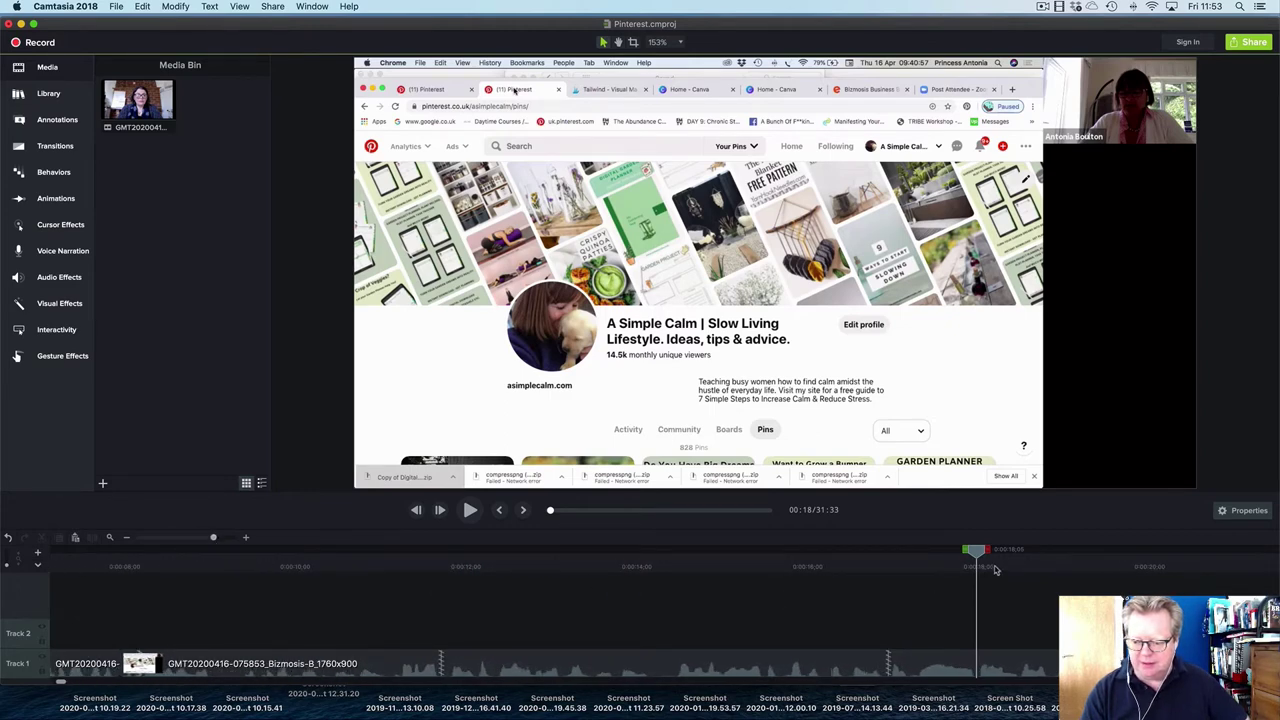
drag(983, 553, 876, 550)
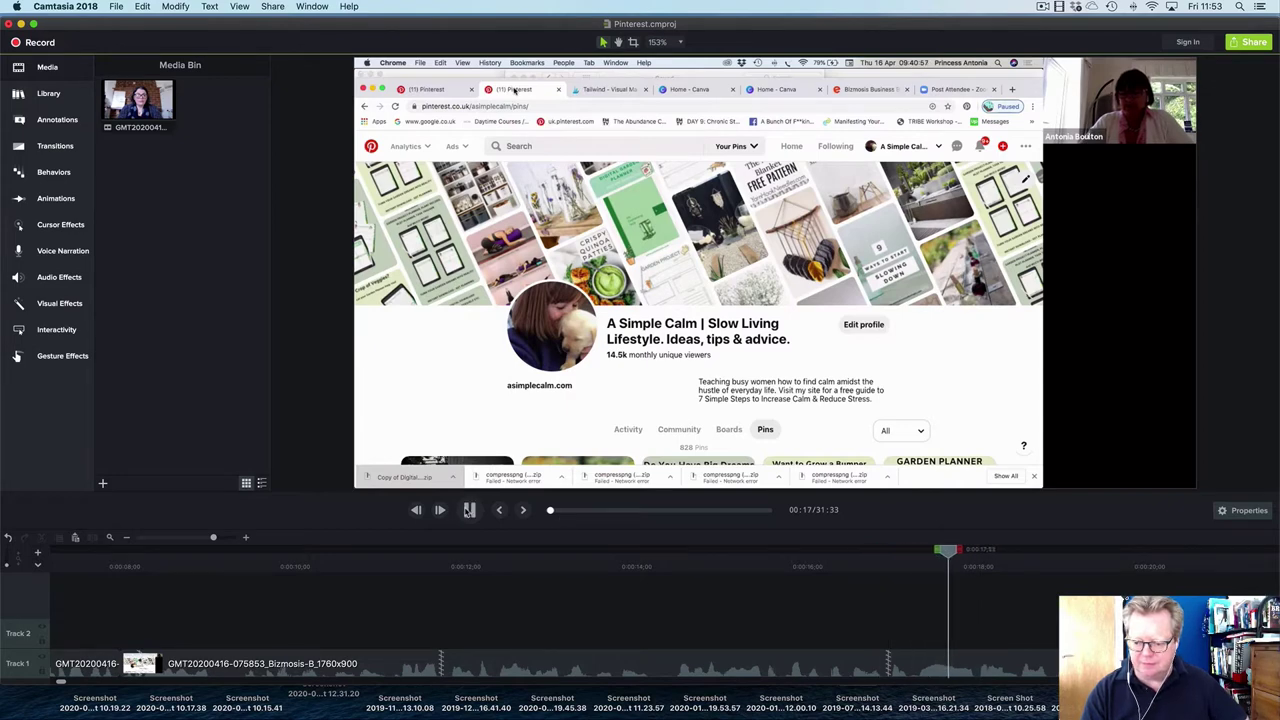
click(469, 510)
mouse_move(997, 549)
mouse_down()
mouse_move(977, 552)
mouse_move(1027, 560)
mouse_up()
- Ripple-delete the unwanted piece around 18 seconds, then return to 17 seconds to check
right_click(977, 553)
click(977, 553)
right_click(1027, 560)
click(1051, 557)
click(1000, 666)
right_click(1000, 668)
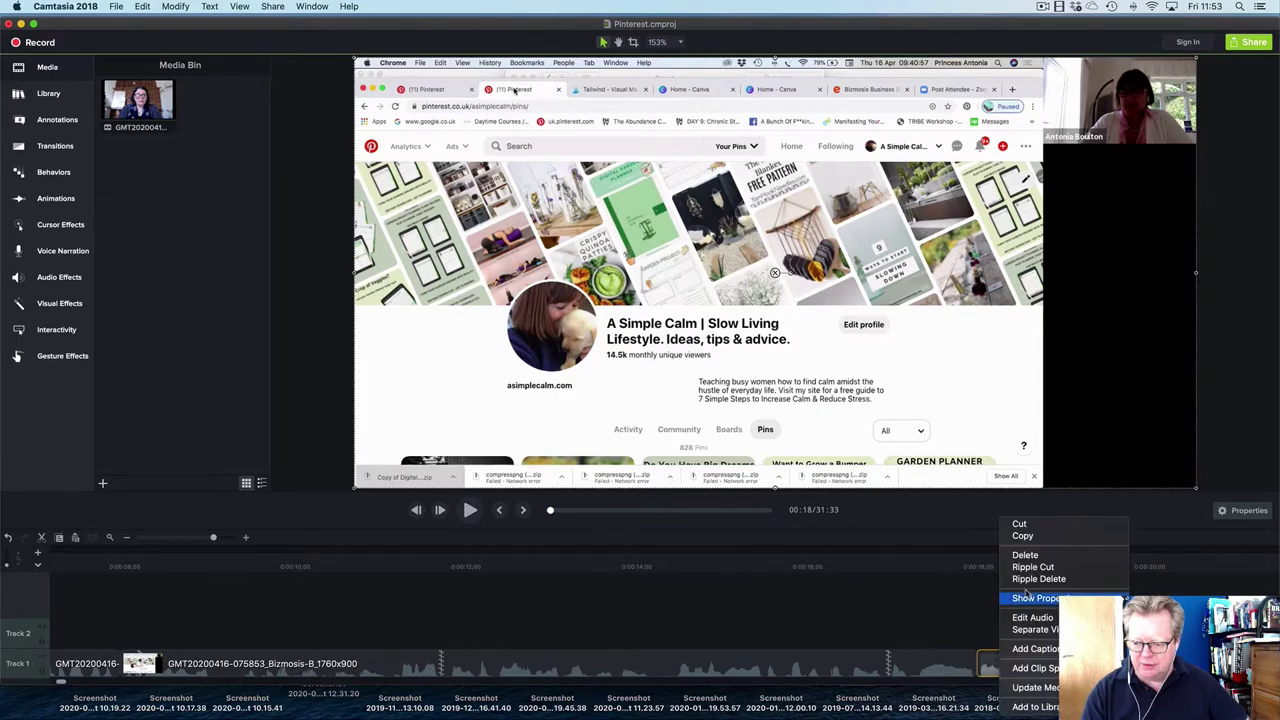
click(1030, 579)
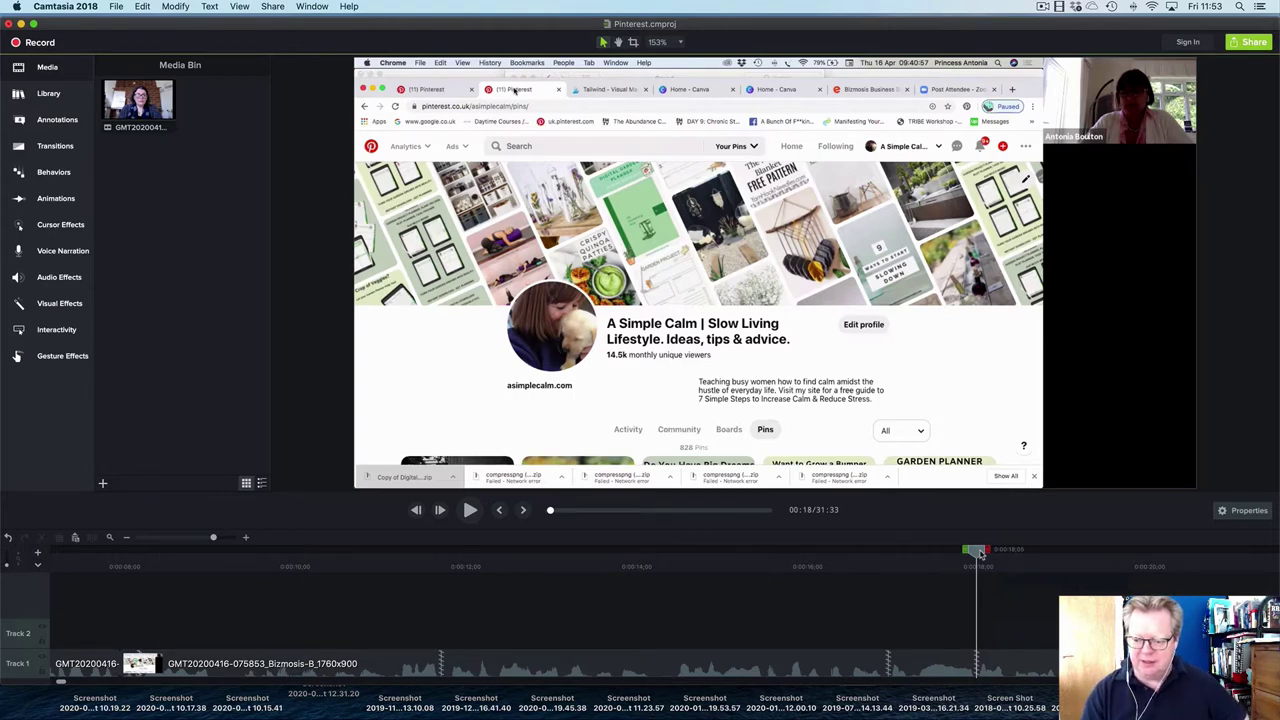
drag(981, 553, 928, 552)
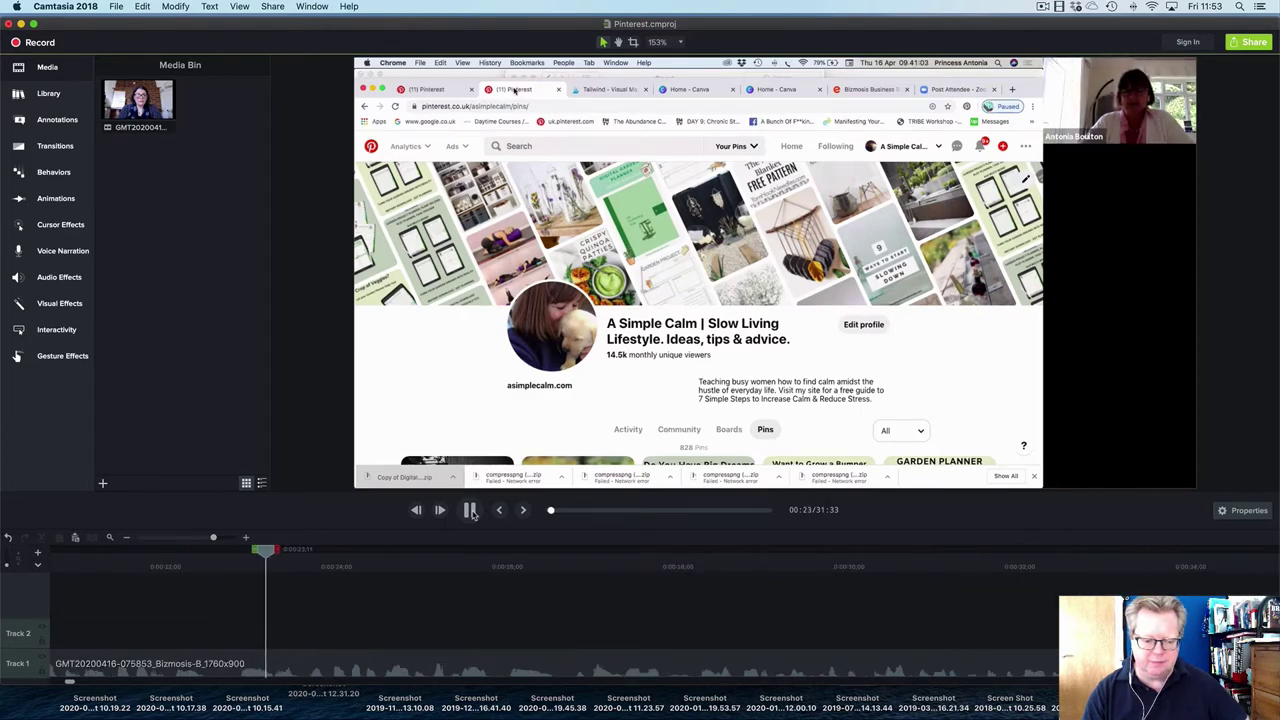
- Split the talk around the pause near 25 seconds and ripple-delete it
click(471, 511)
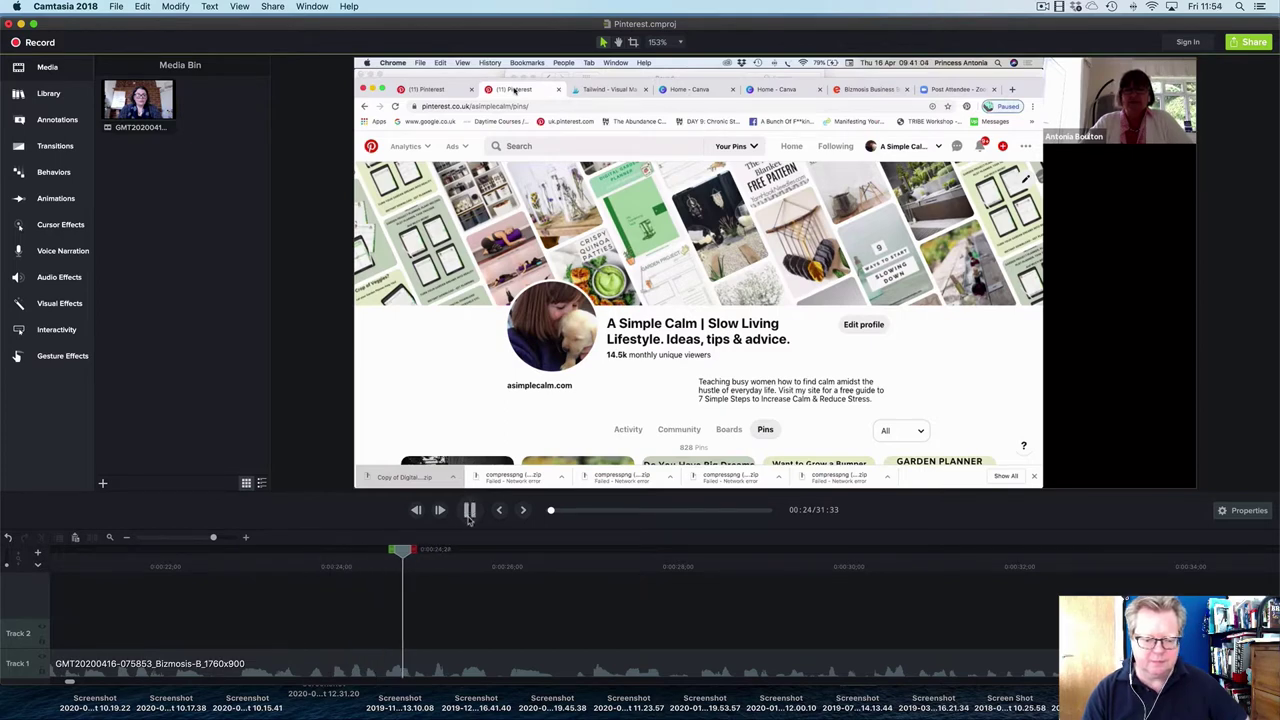
click(469, 513)
mouse_move(566, 562)
mouse_down()
mouse_move(506, 562)
mouse_move(503, 551)
mouse_move(572, 556)
mouse_up()
right_click(508, 561)
click(512, 560)
right_click(572, 553)
click(584, 552)
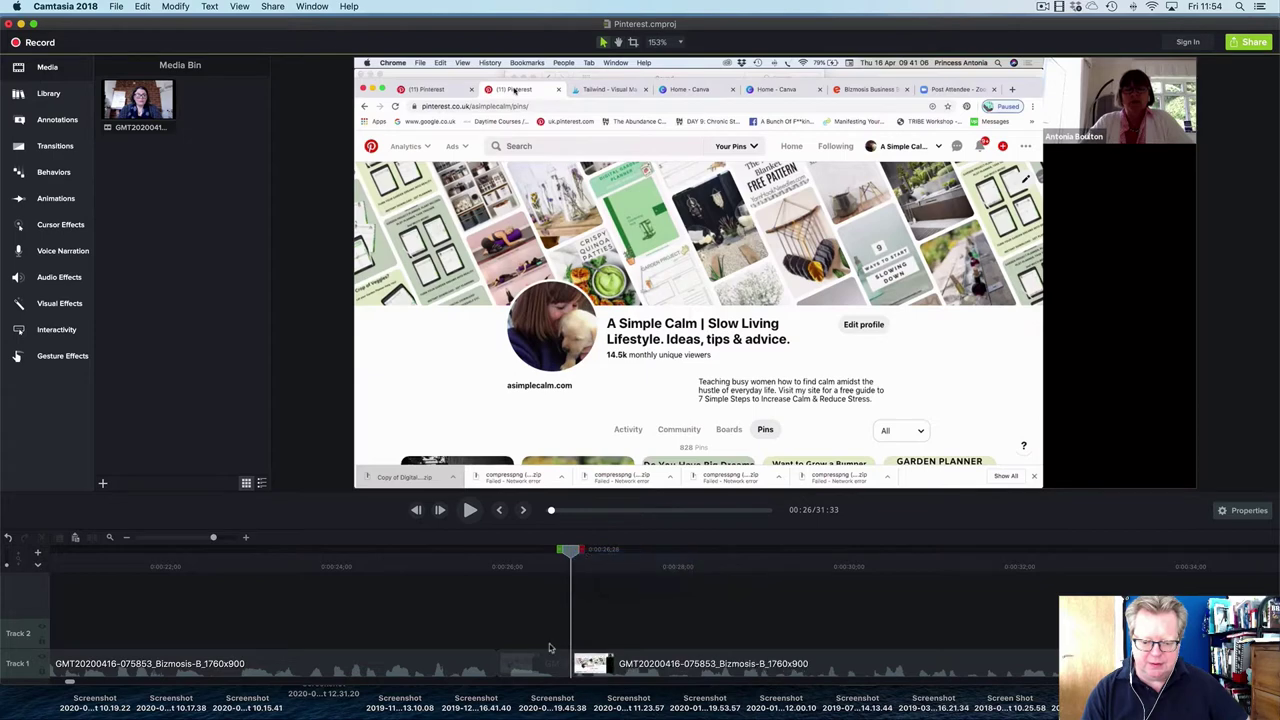
click(543, 664)
right_click(543, 664)
click(558, 579)
drag(501, 557, 405, 552)
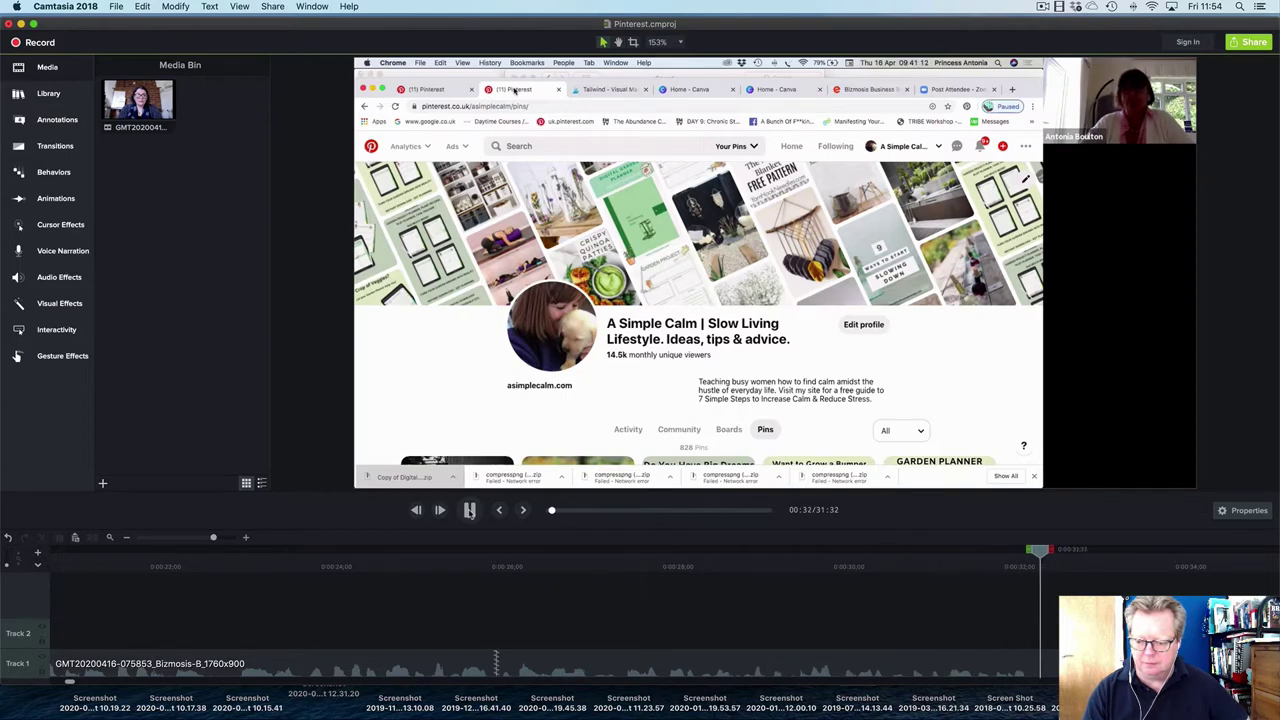
- Clear the marked range and split the talk at about 32 seconds
key(space)
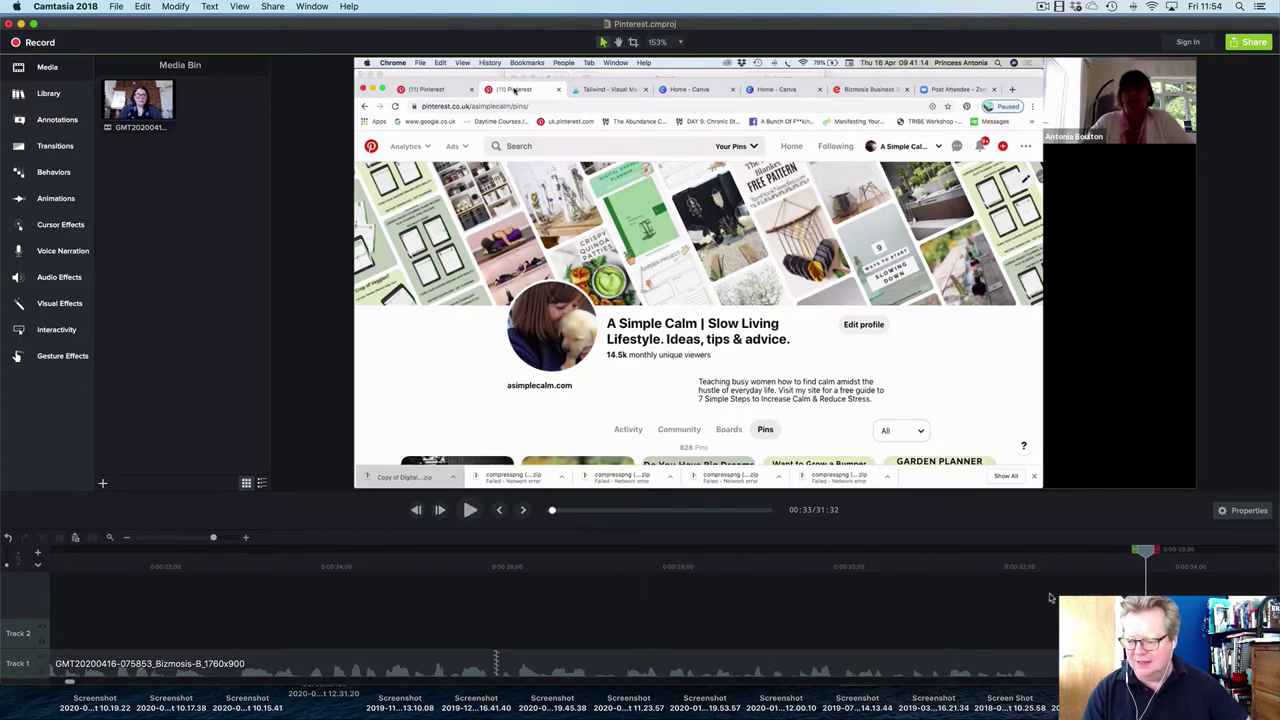
click(1156, 553)
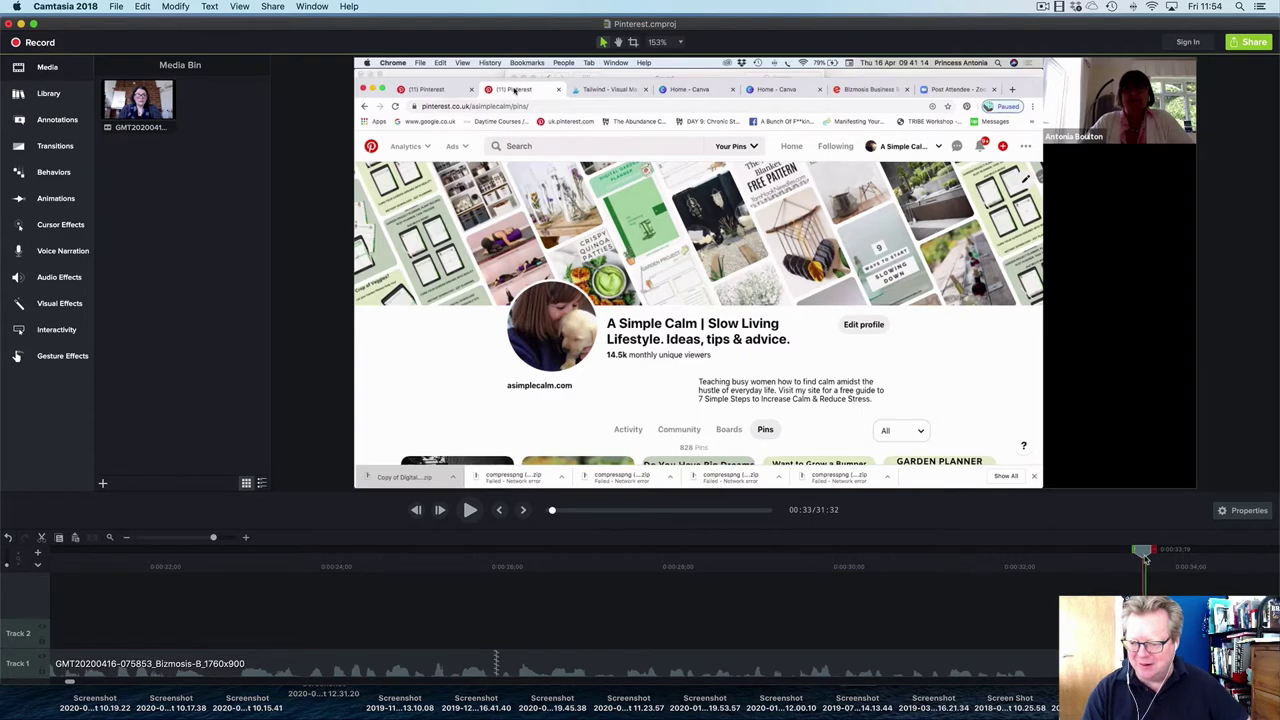
key(Left)
drag(1133, 557, 1037, 561)
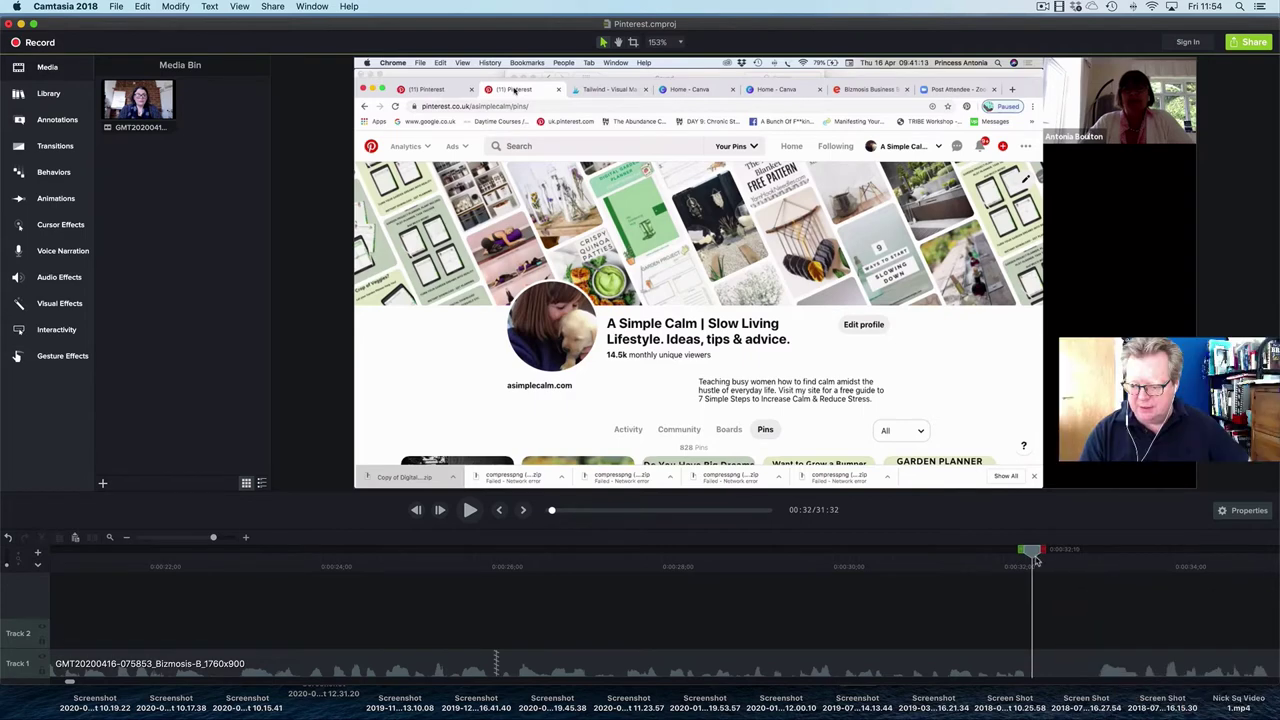
right_click(1035, 561)
click(1040, 562)
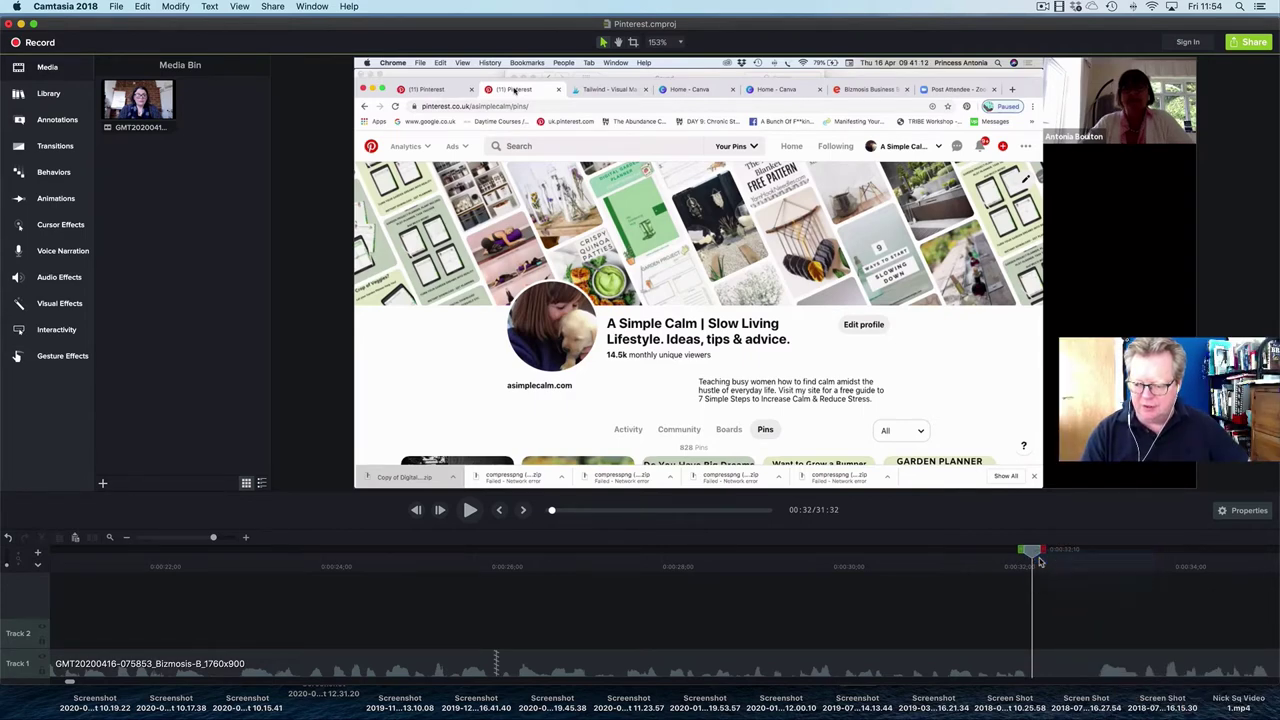
- Split again at about 33 seconds and ripple-cut the pause, bringing the length to 31:31
drag(1039, 552, 1086, 551)
key(space)
key(space)
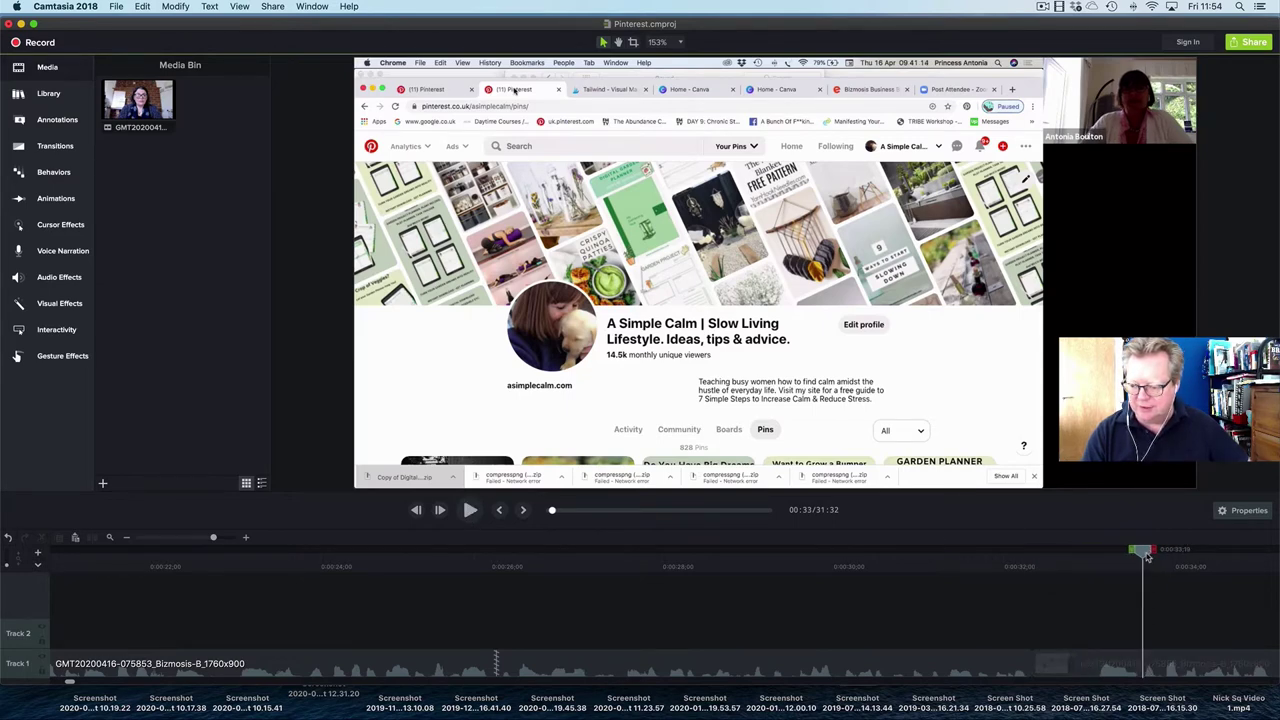
right_click(1153, 558)
click(1155, 558)
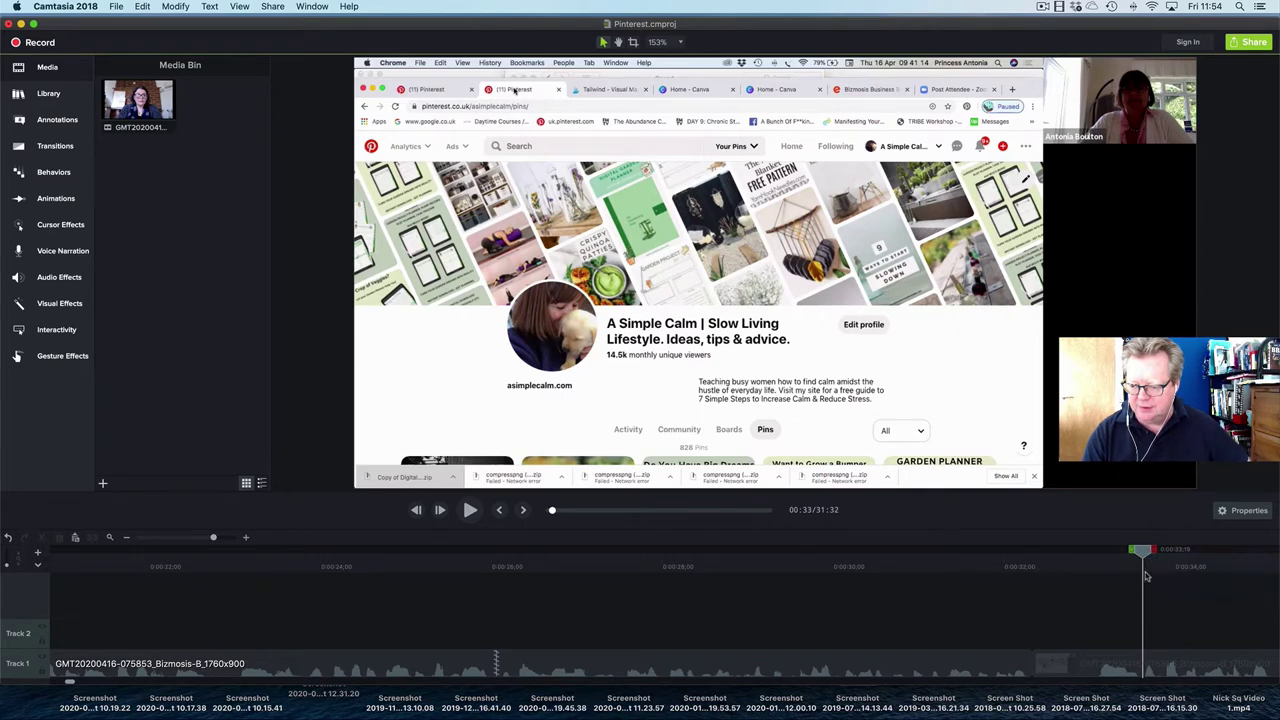
click(1107, 665)
right_click(1107, 665)
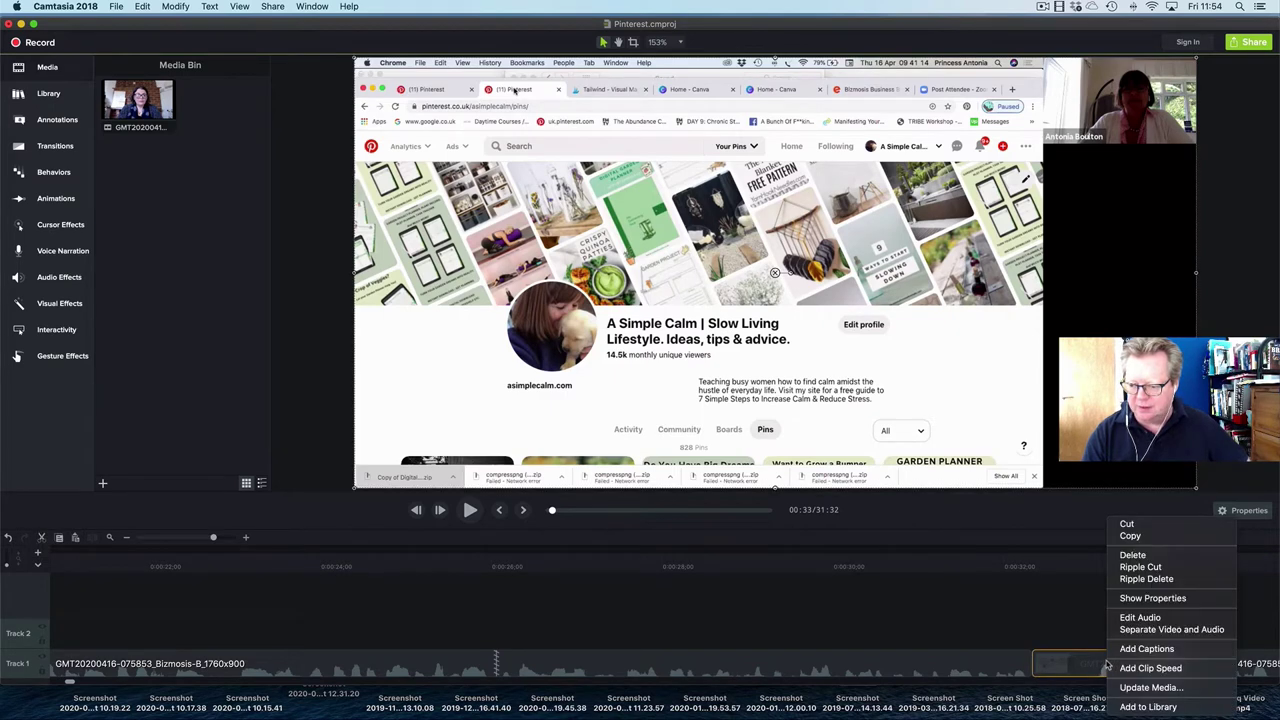
click(1142, 578)
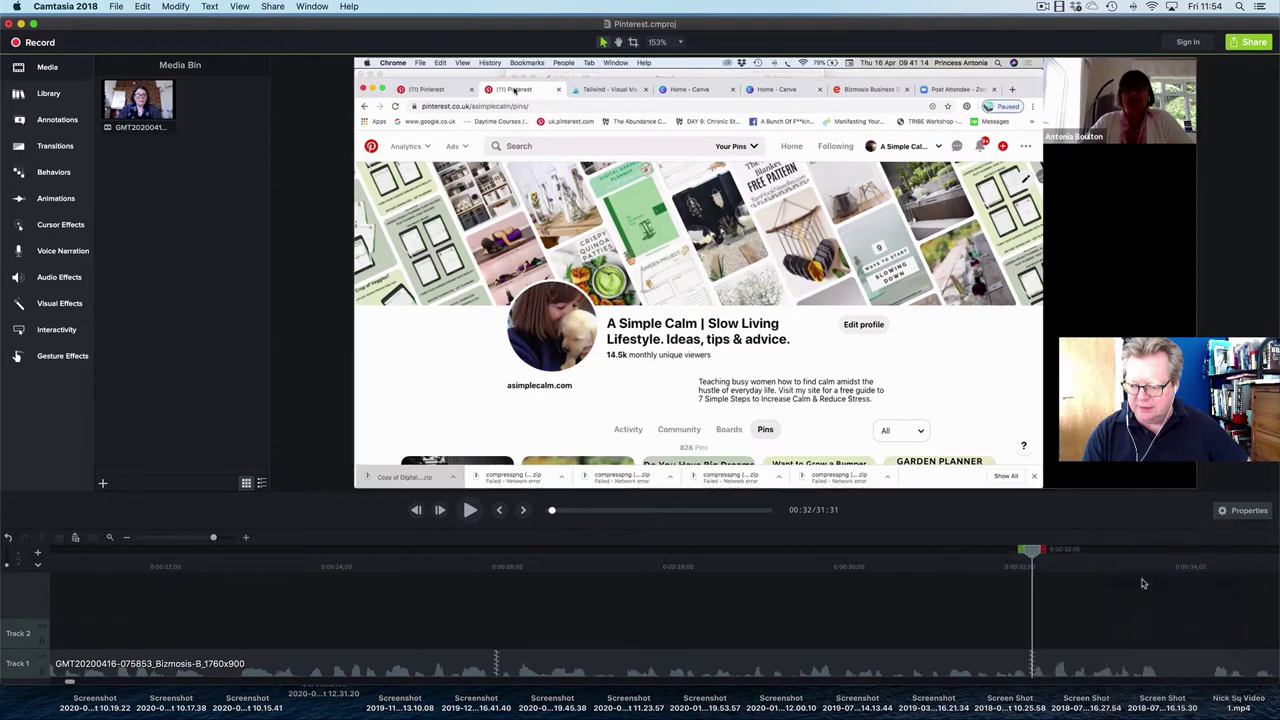
drag(1034, 552, 952, 552)
- Split the talk at about 36 and 37 seconds and ripple-delete the short piece between
click(470, 510)
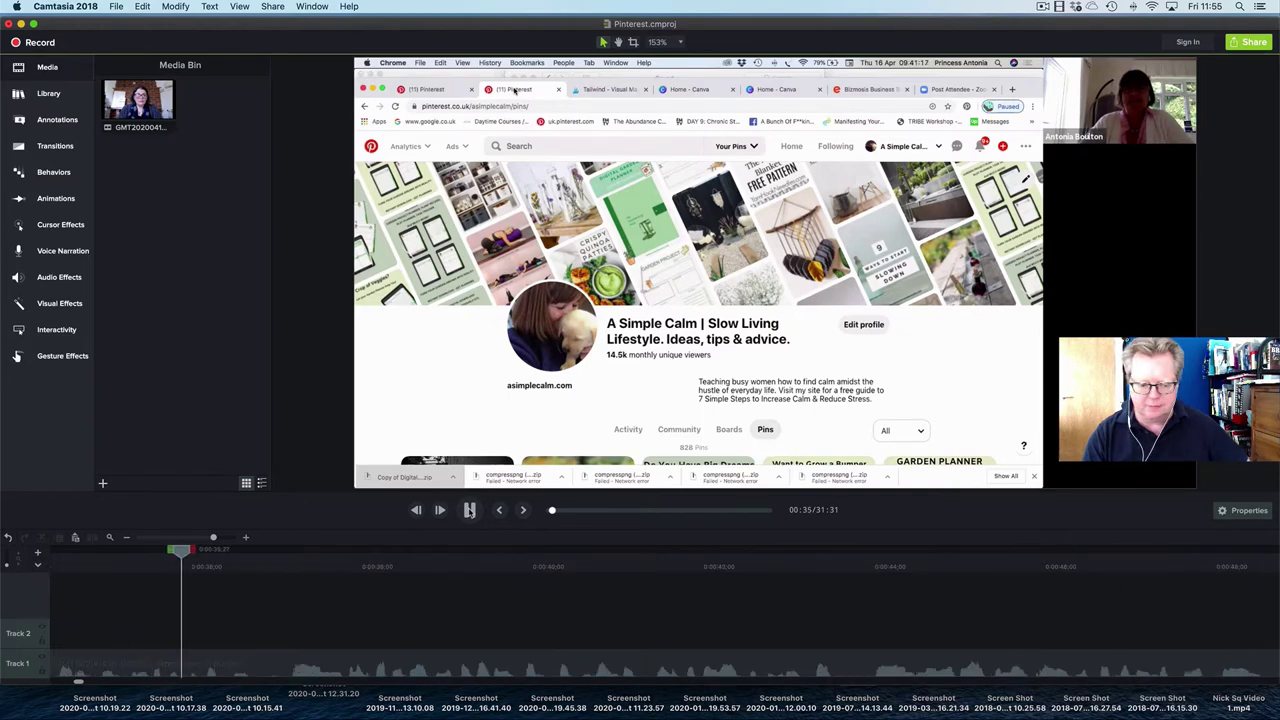
click(470, 510)
drag(335, 551, 258, 565)
right_click(259, 557)
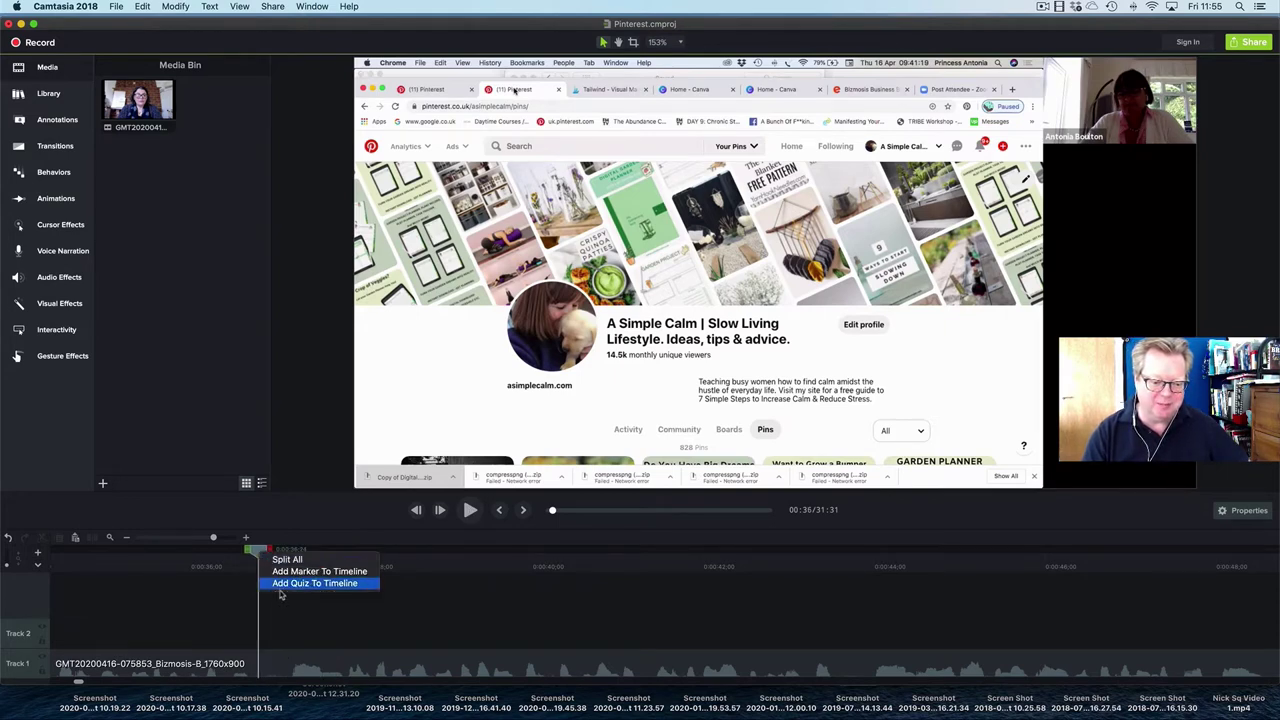
click(287, 560)
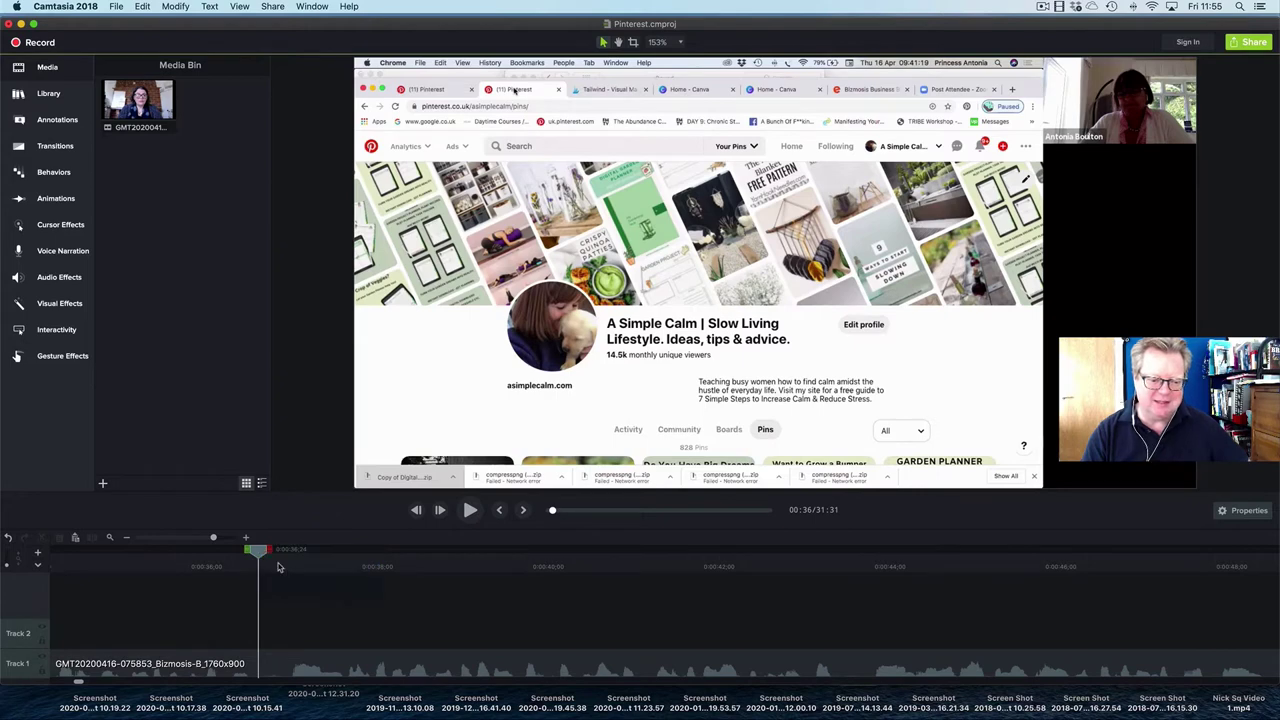
drag(309, 555, 348, 556)
right_click(348, 556)
click(360, 555)
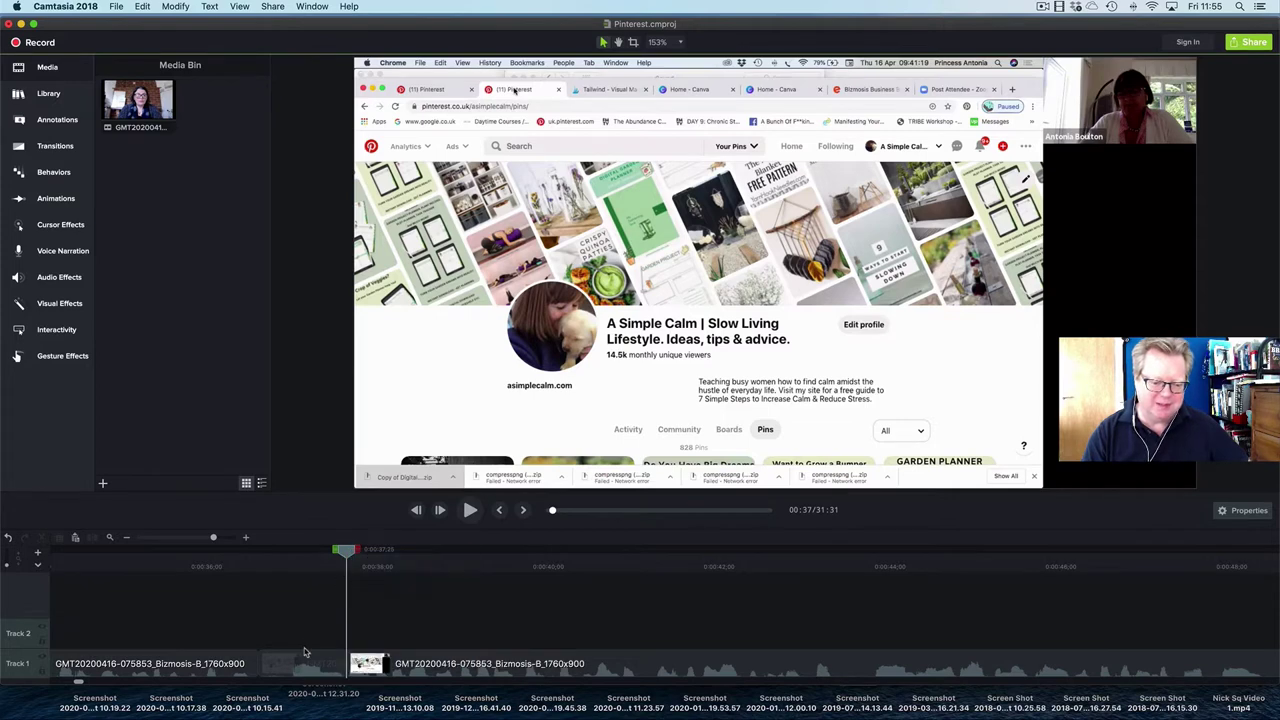
click(305, 664)
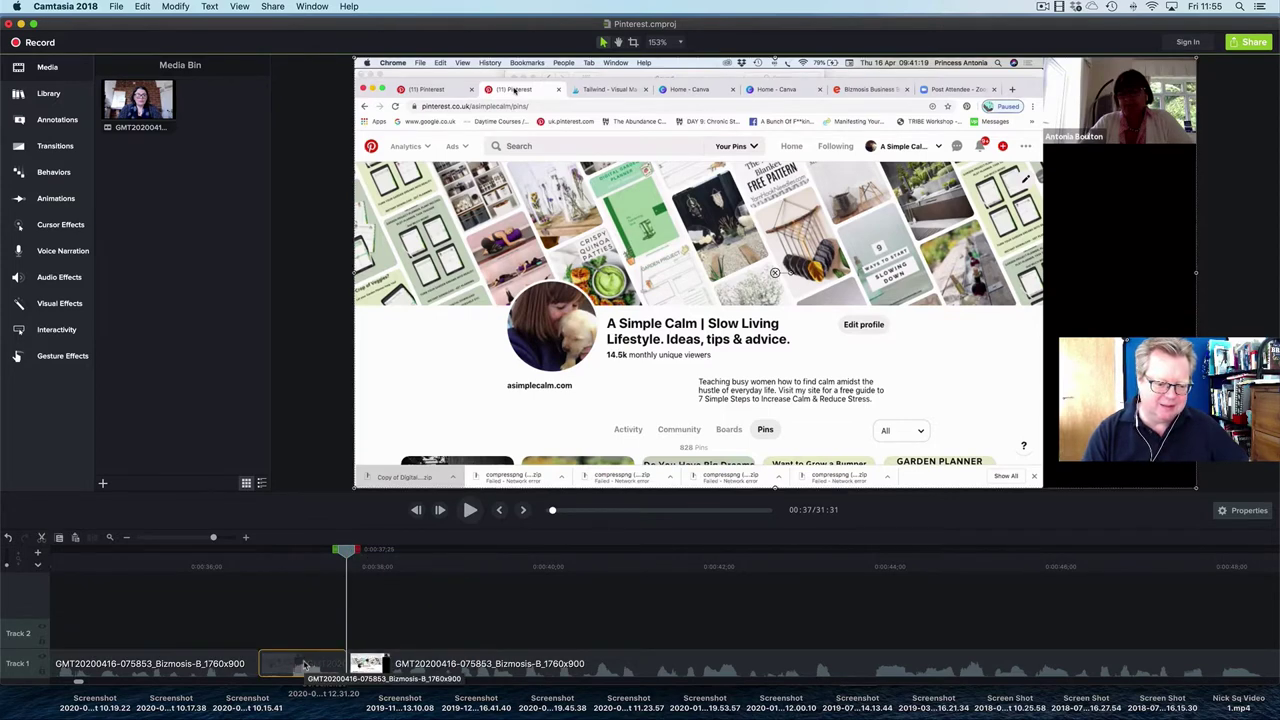
right_click(305, 664)
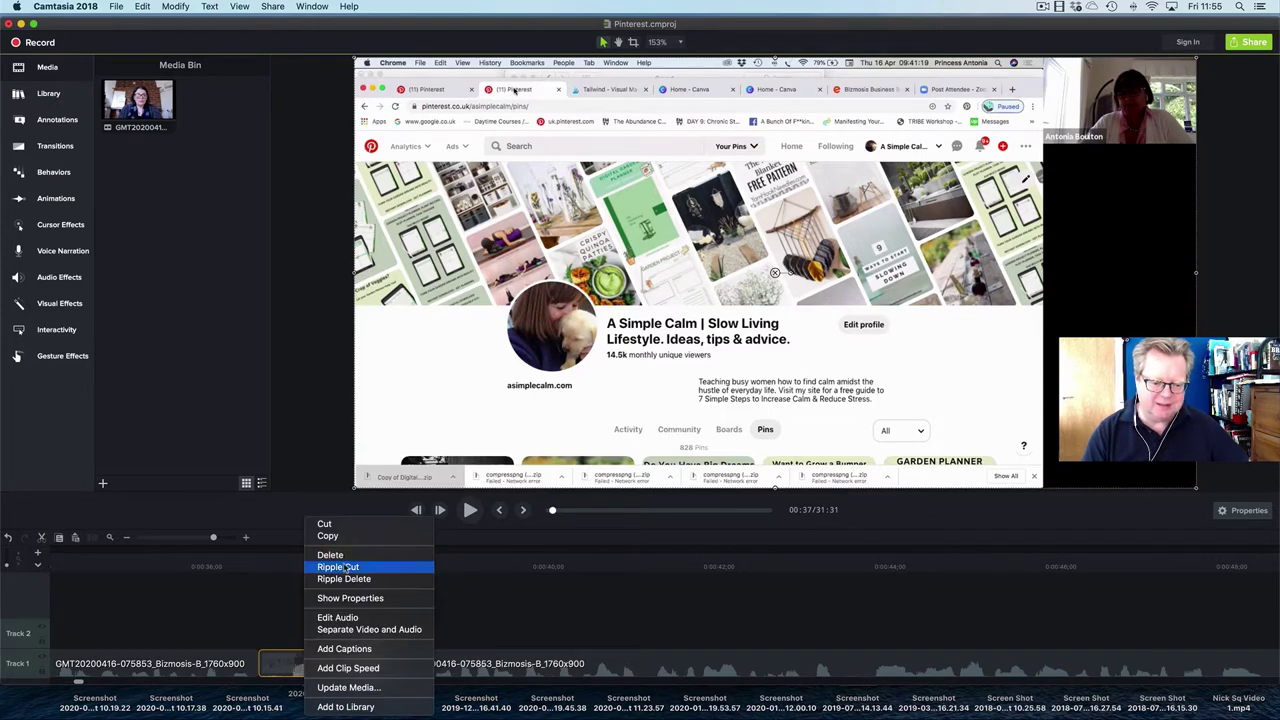
click(340, 579)
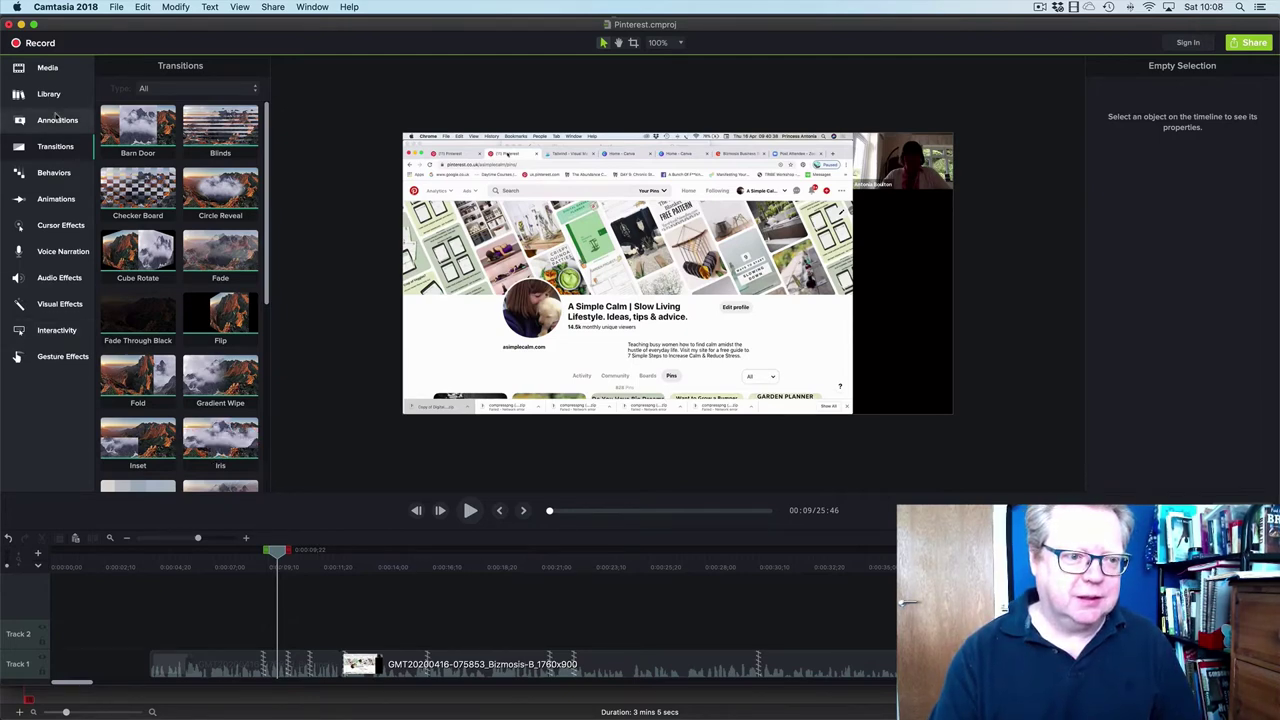
- Place the Pinterest title image at the start and add a Fade between it and the recording
click(48, 73)
drag(222, 100, 86, 668)
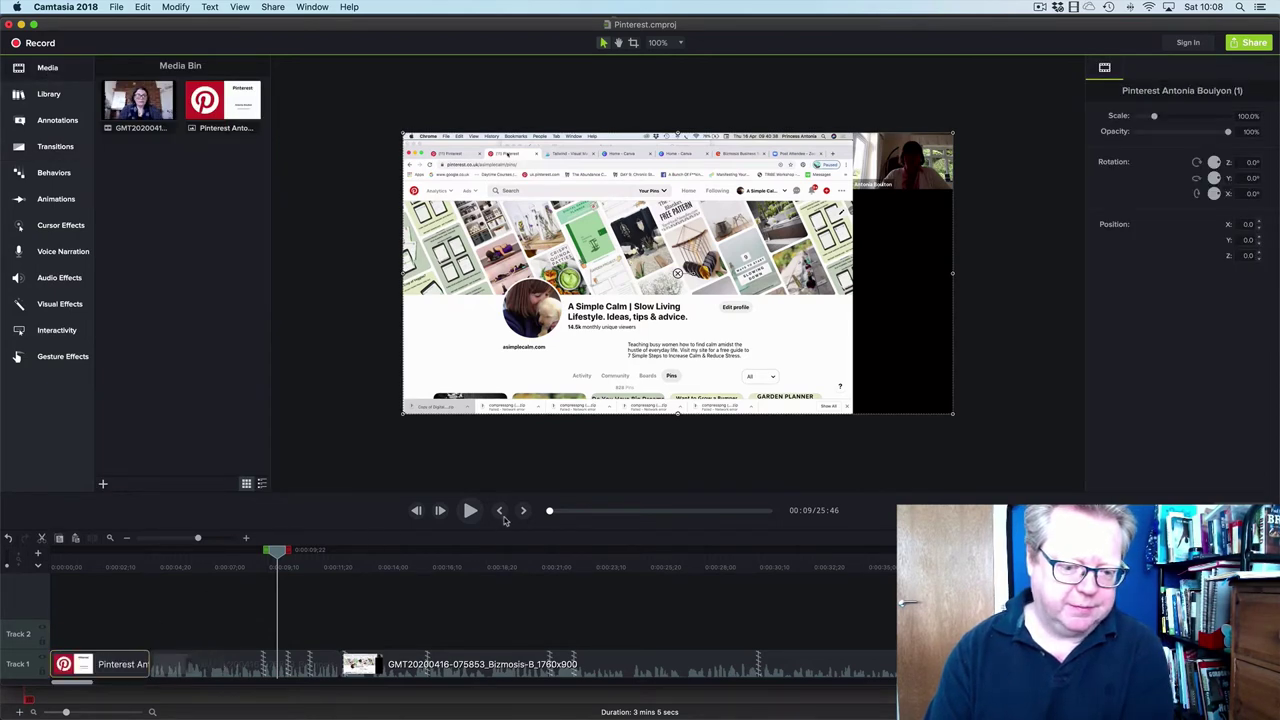
click(500, 511)
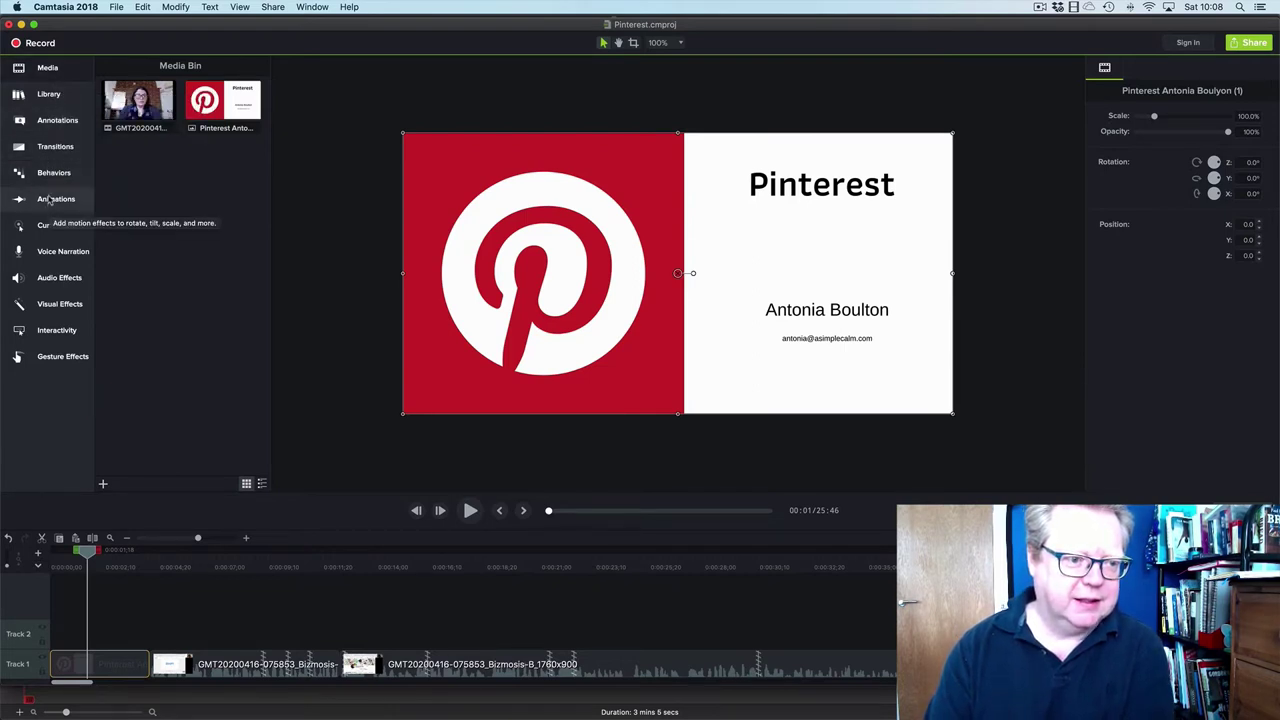
click(52, 147)
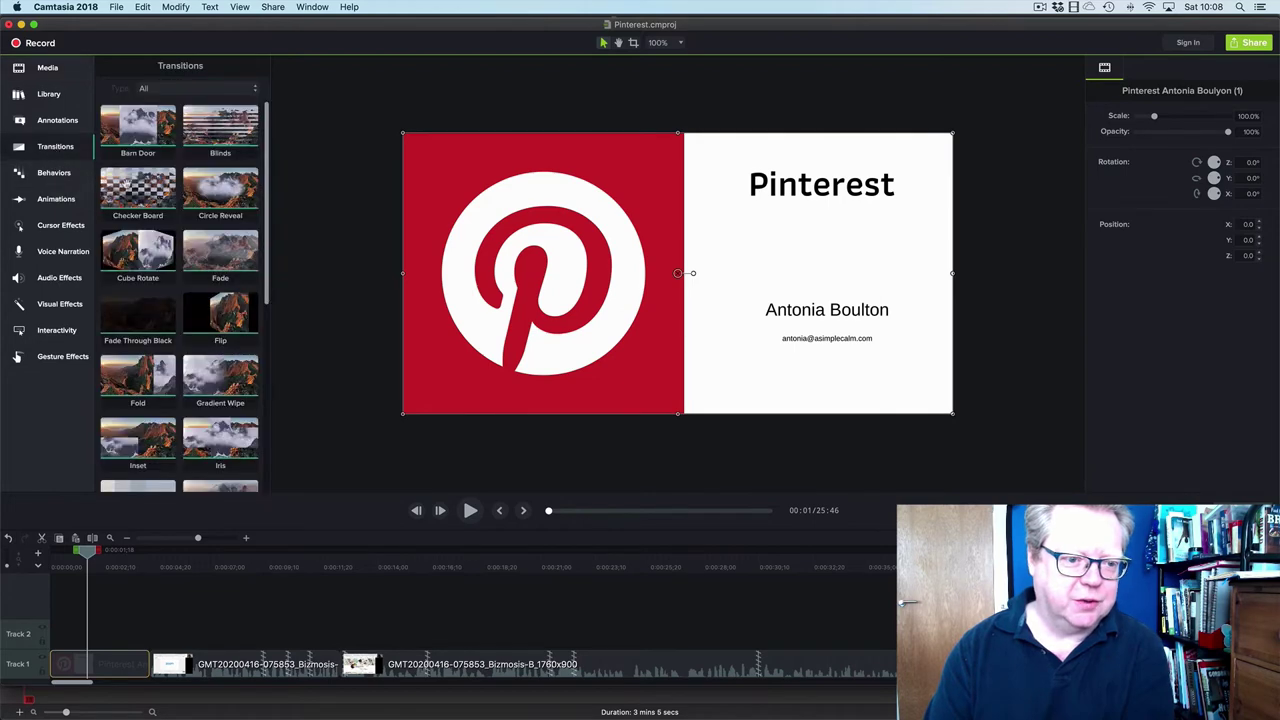
drag(220, 255, 149, 660)
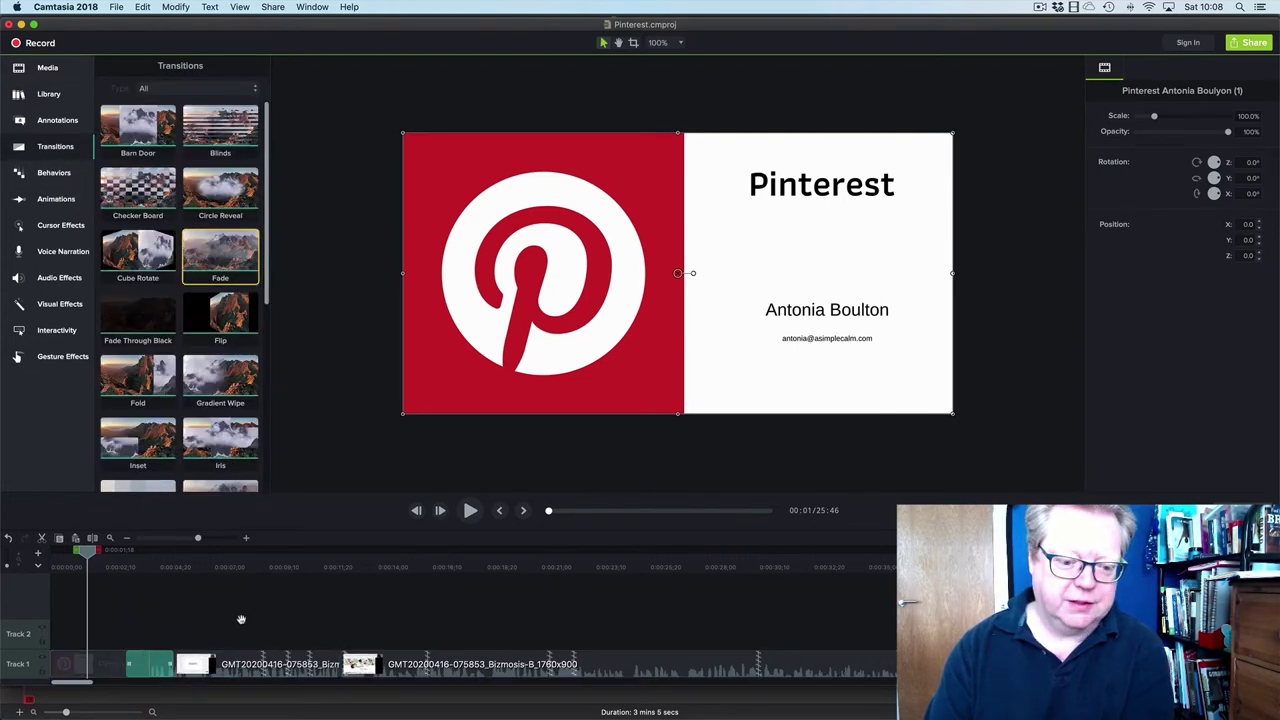
click(220, 567)
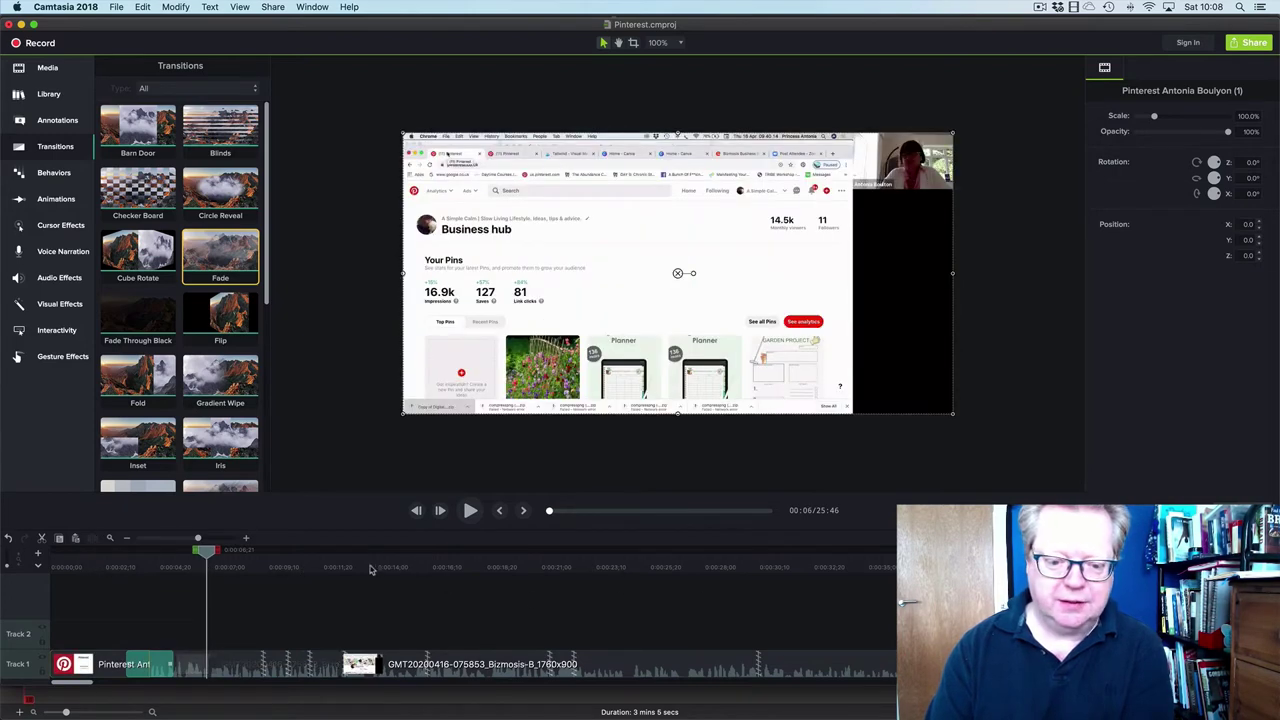
click(523, 511)
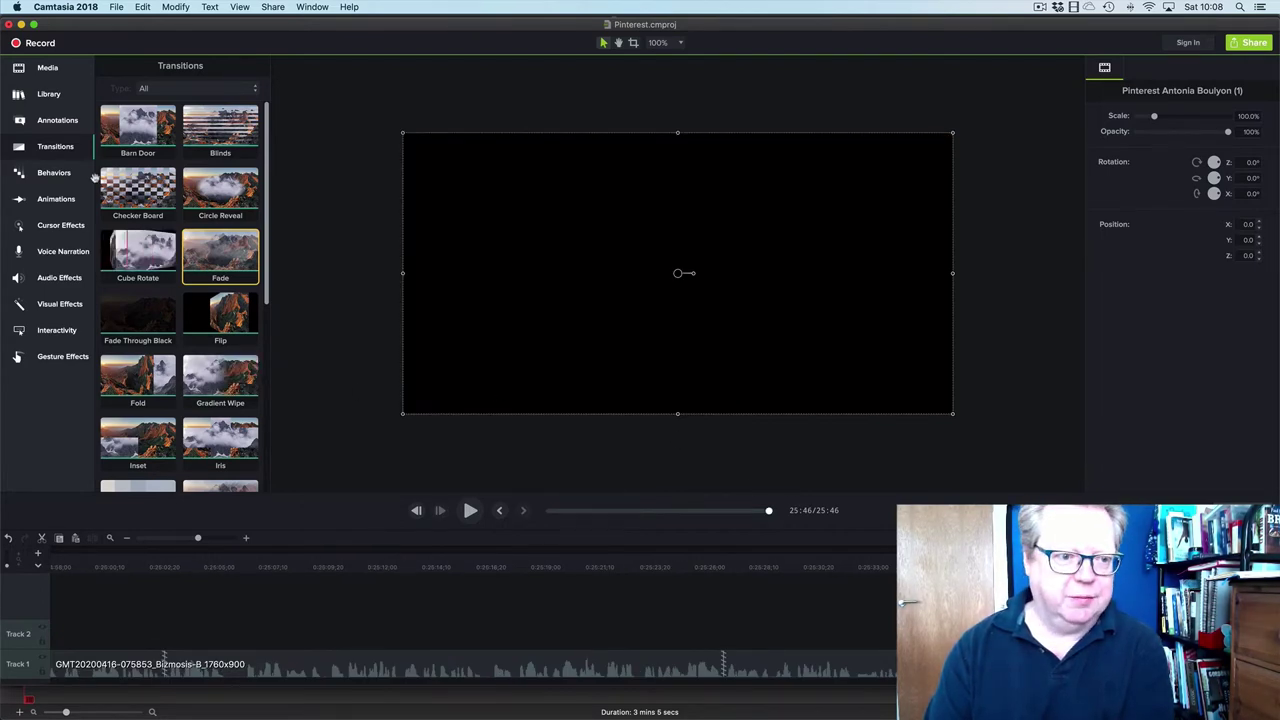
- Drop the Pinterest title image after the talk on Track 1 and put a Fade on the join
click(48, 68)
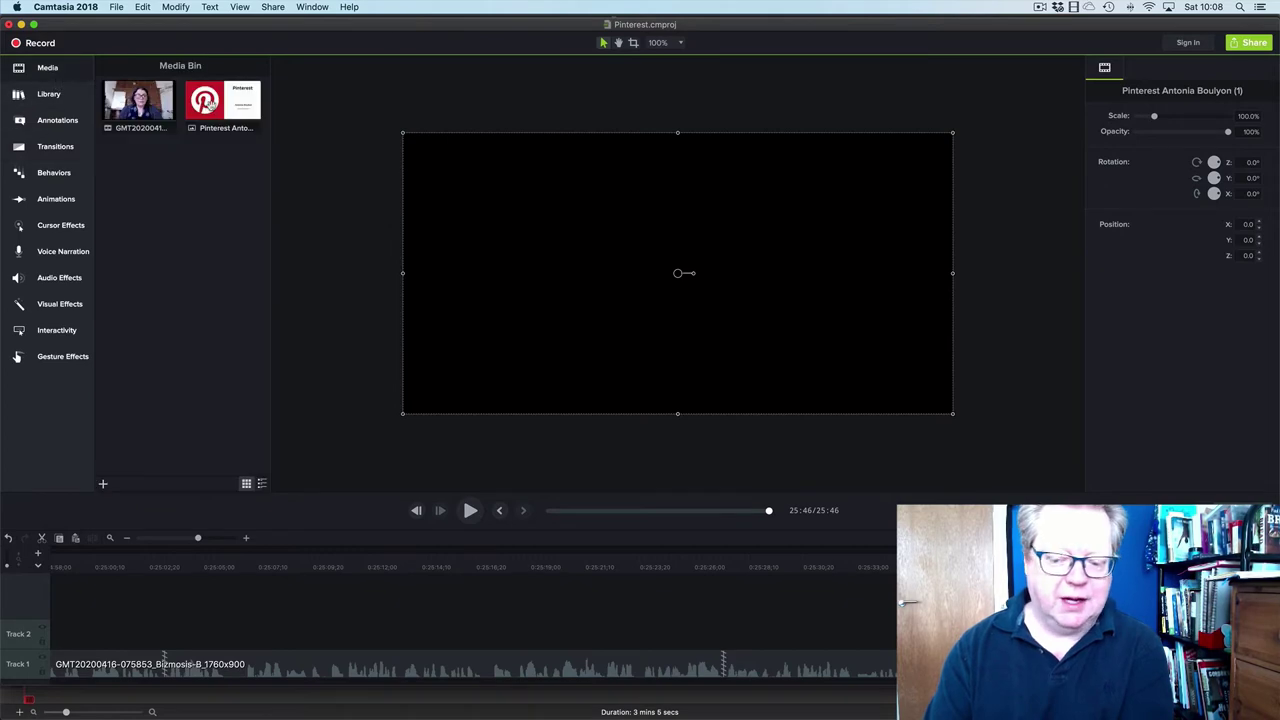
drag(210, 103, 600, 310)
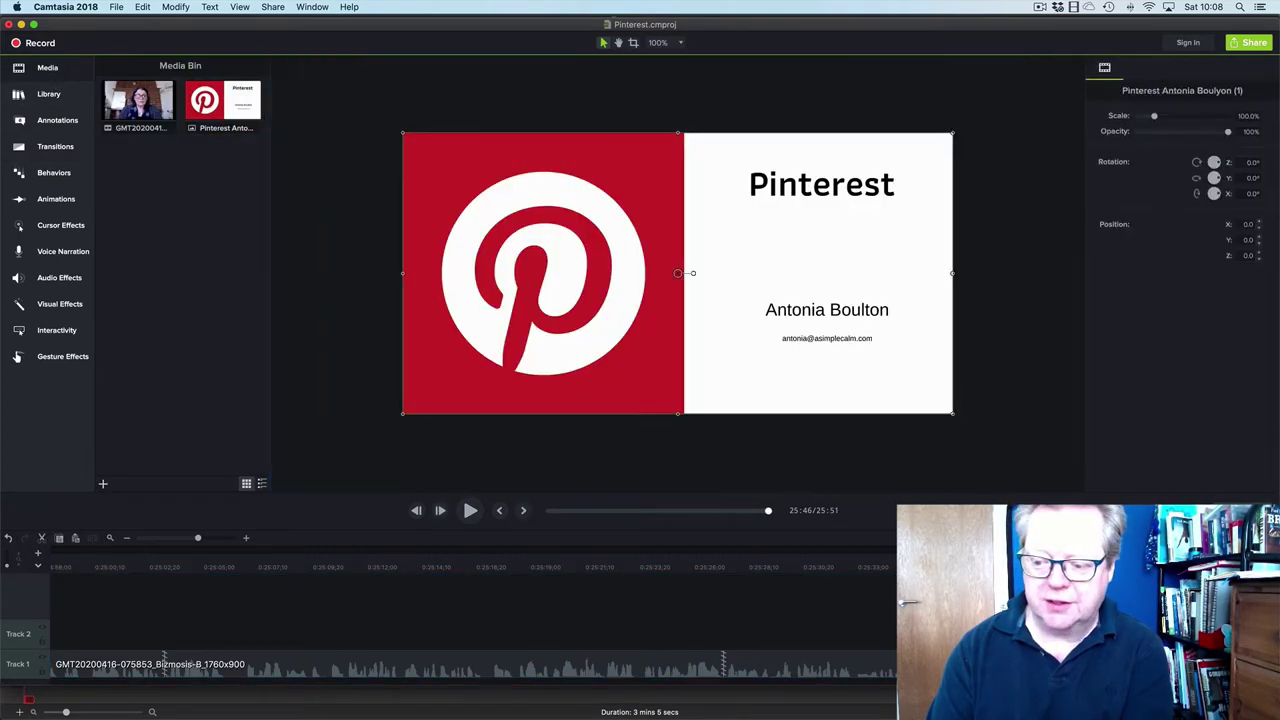
scroll(880, 620, right, 3)
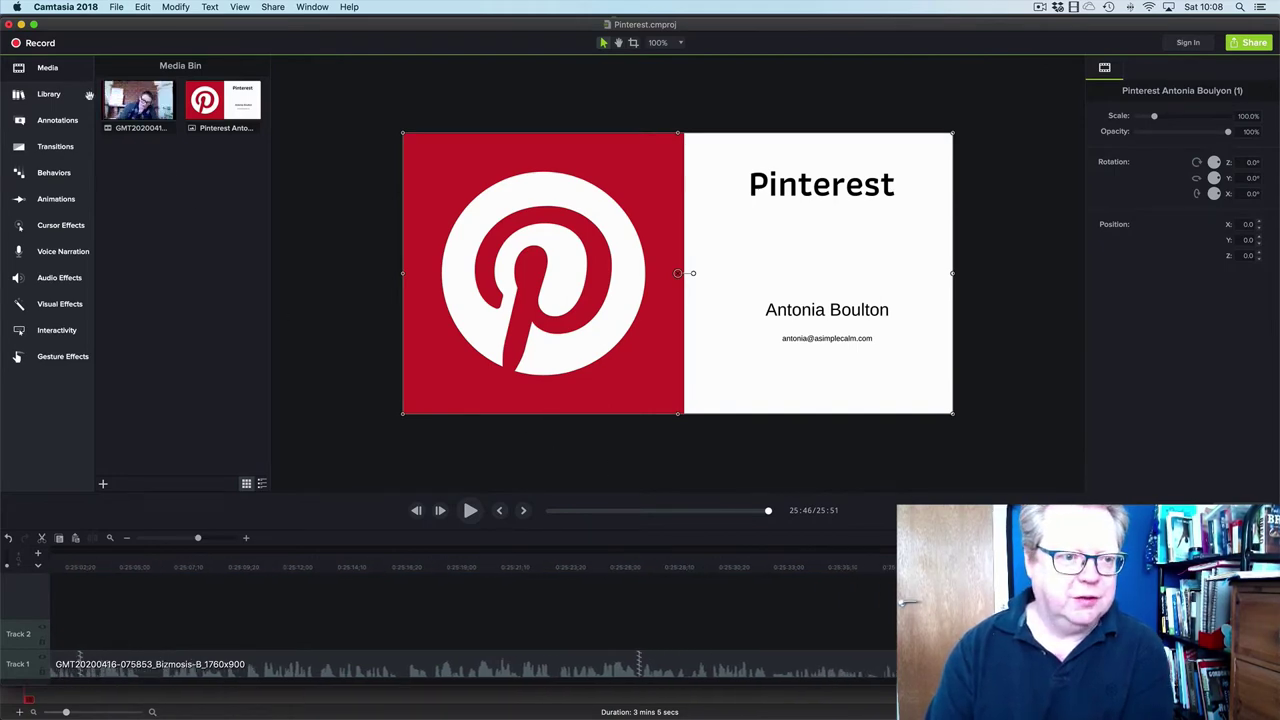
click(57, 148)
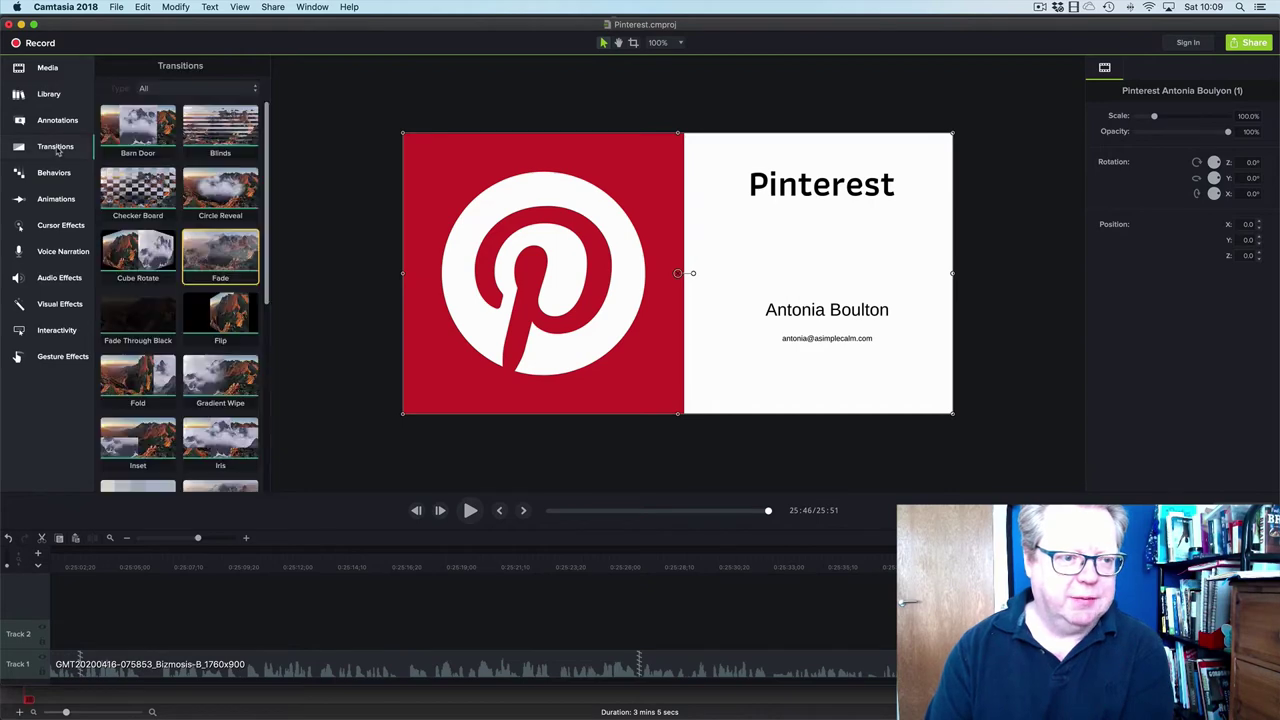
click(57, 148)
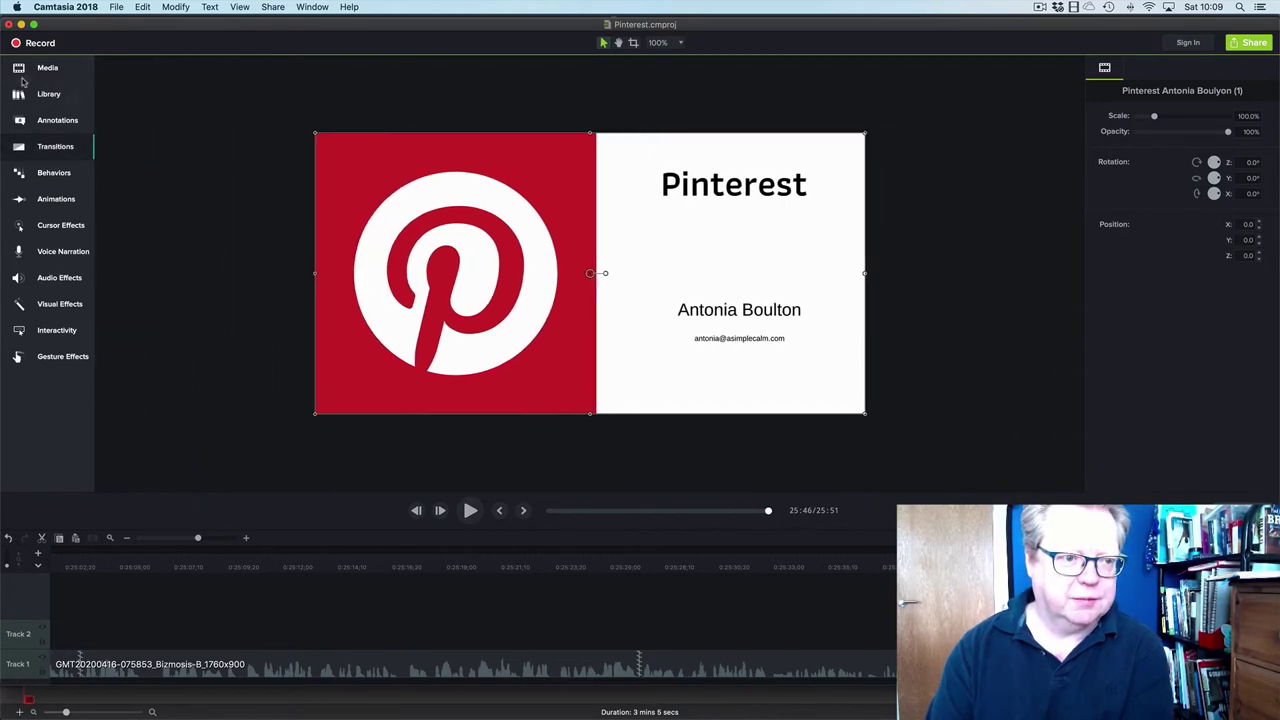
click(55, 146)
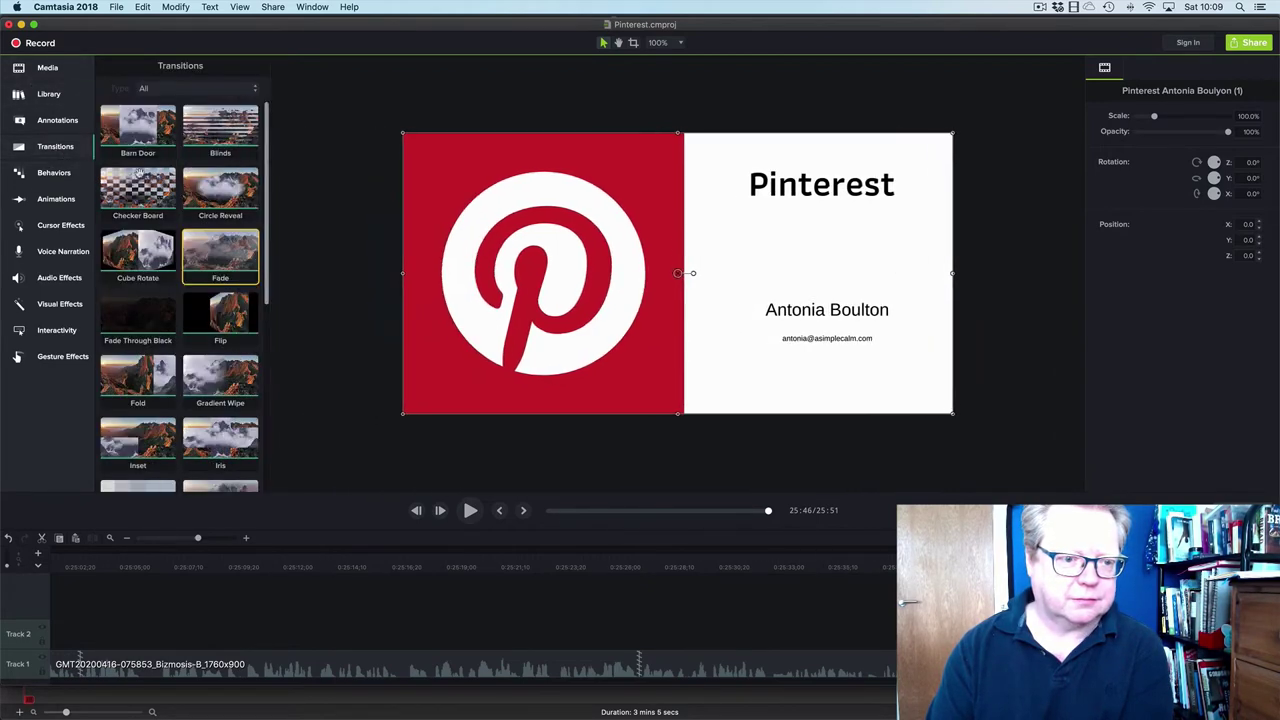
mouse_move(202, 253)
mouse_down()
mouse_move(677, 494)
mouse_move(680, 664)
mouse_up()
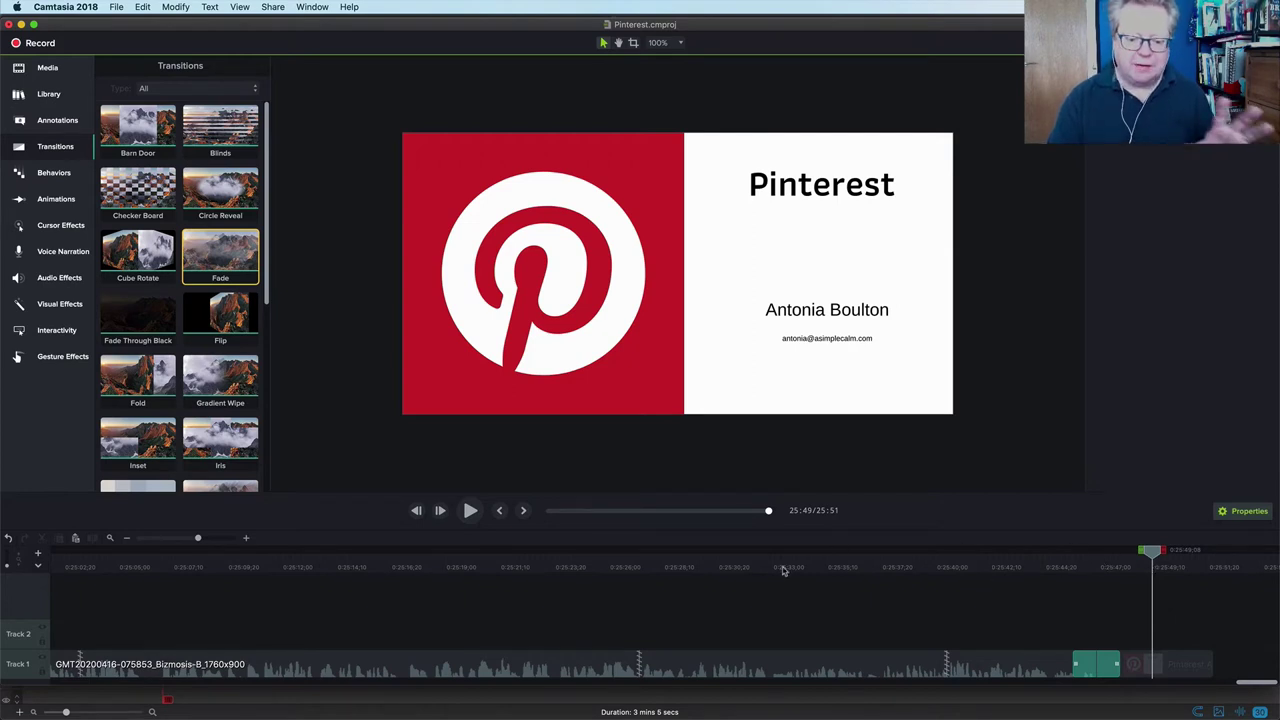
- Step back through the edit points to review both fades, ending at the project start
click(500, 511)
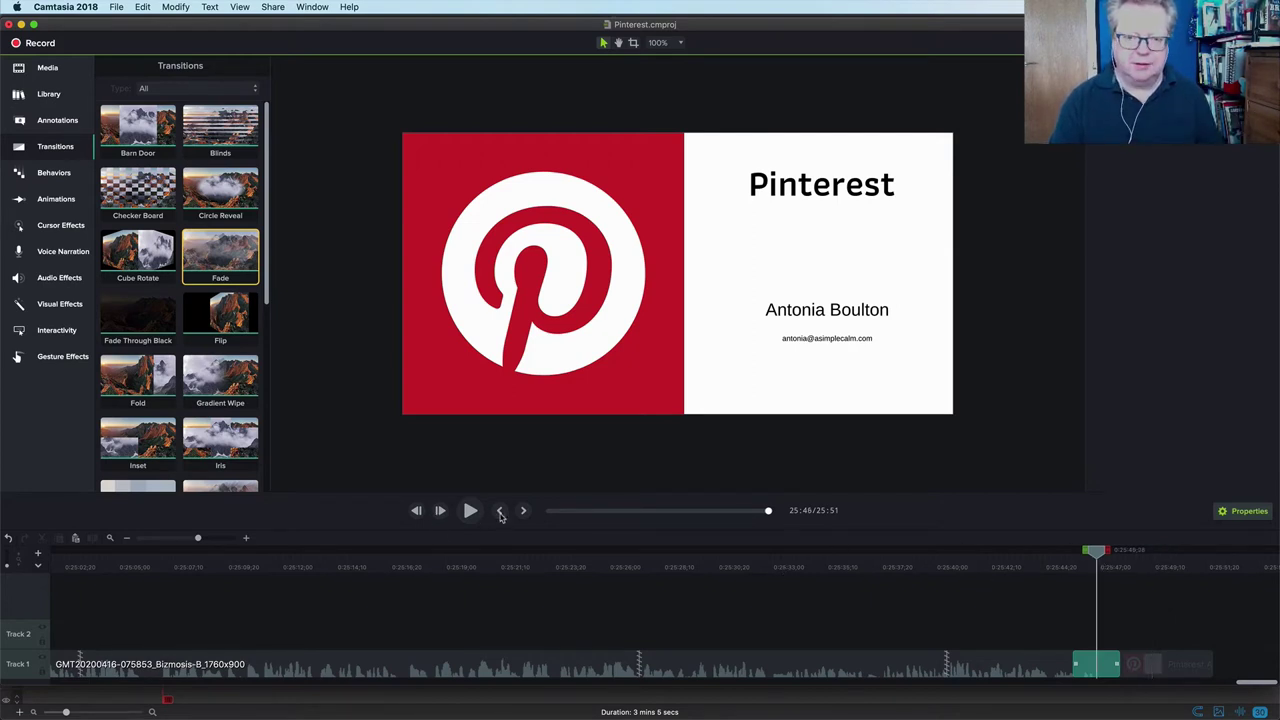
click(500, 511)
click(500, 511)
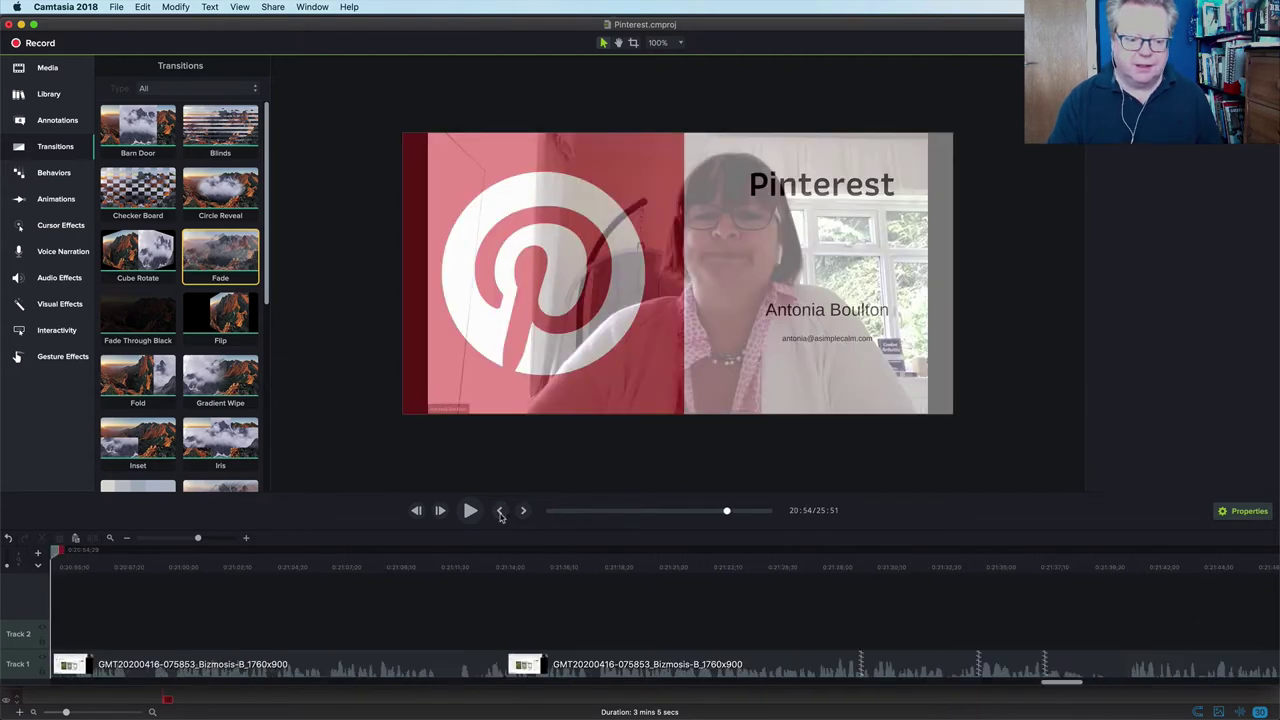
click(500, 511)
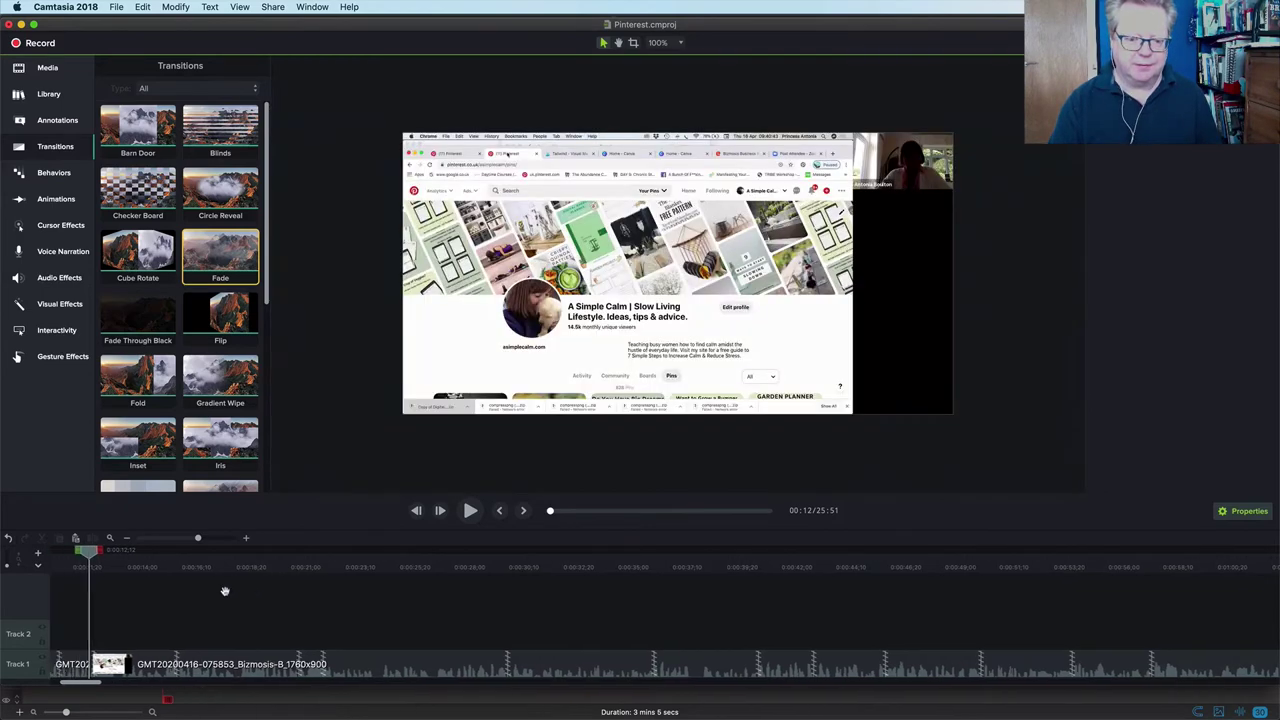
click(500, 512)
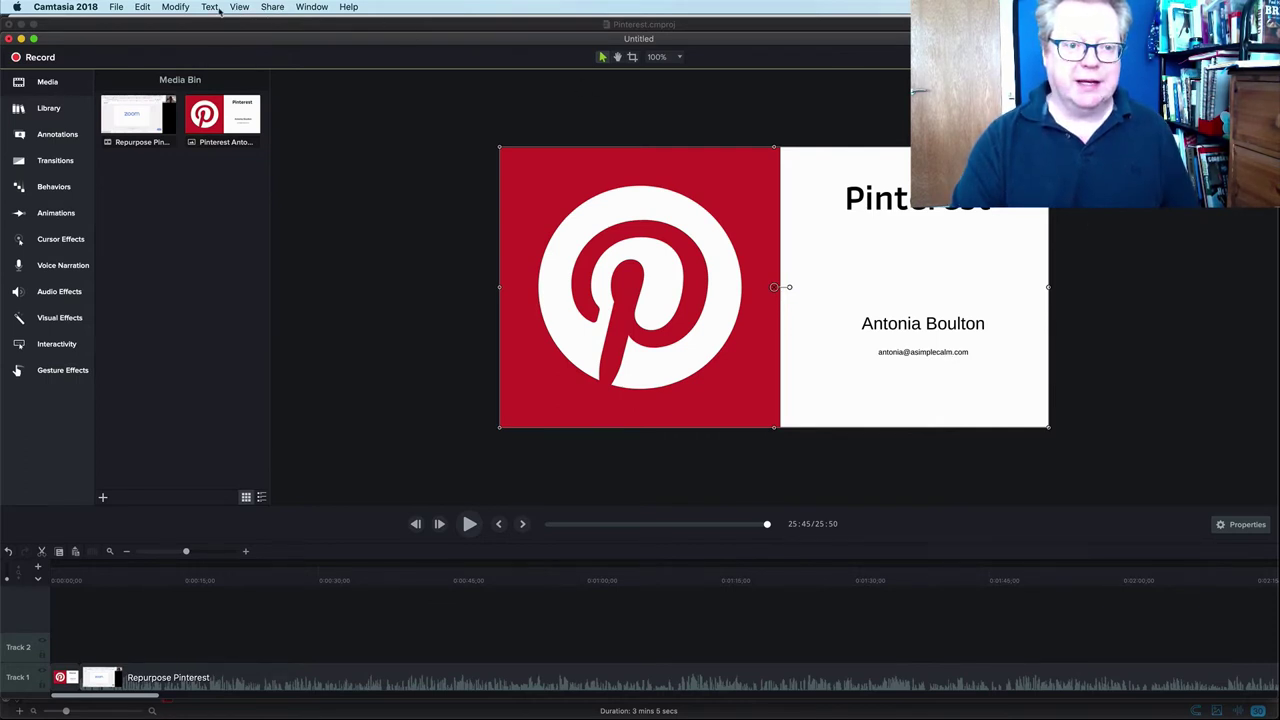
- Export the audio only, naming the file 'Antonia audio'
click(268, 8)
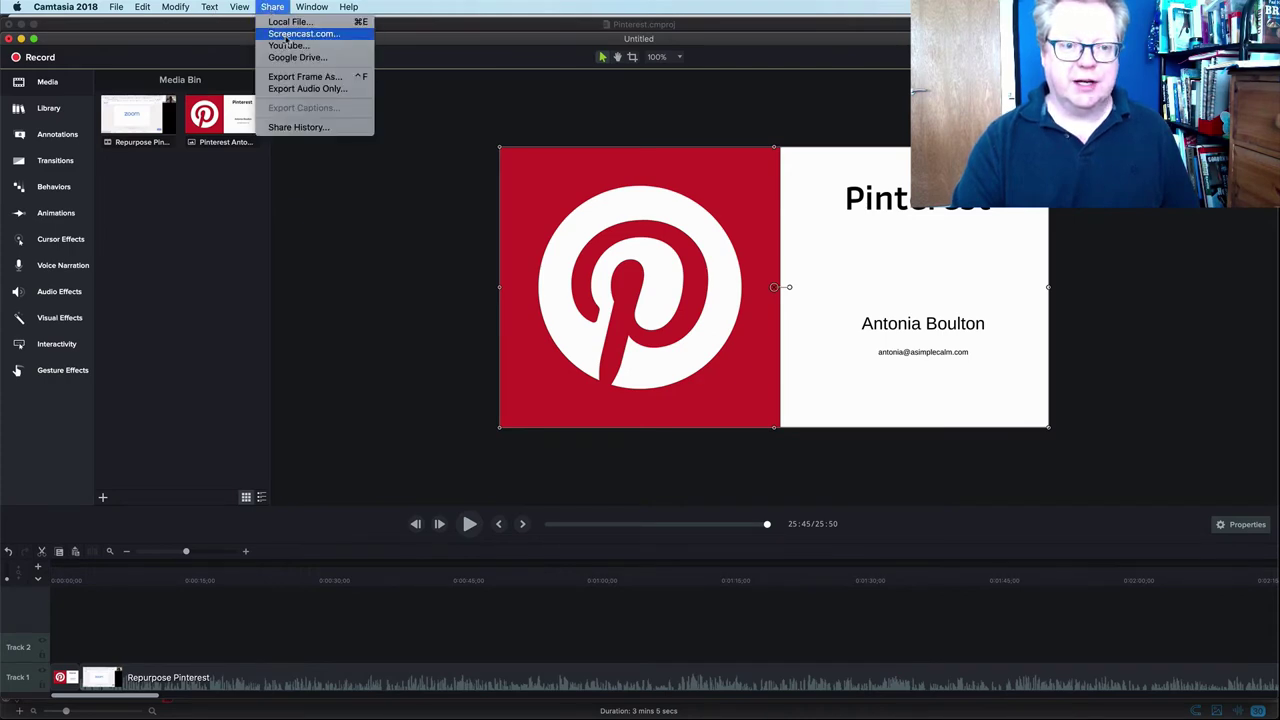
click(290, 89)
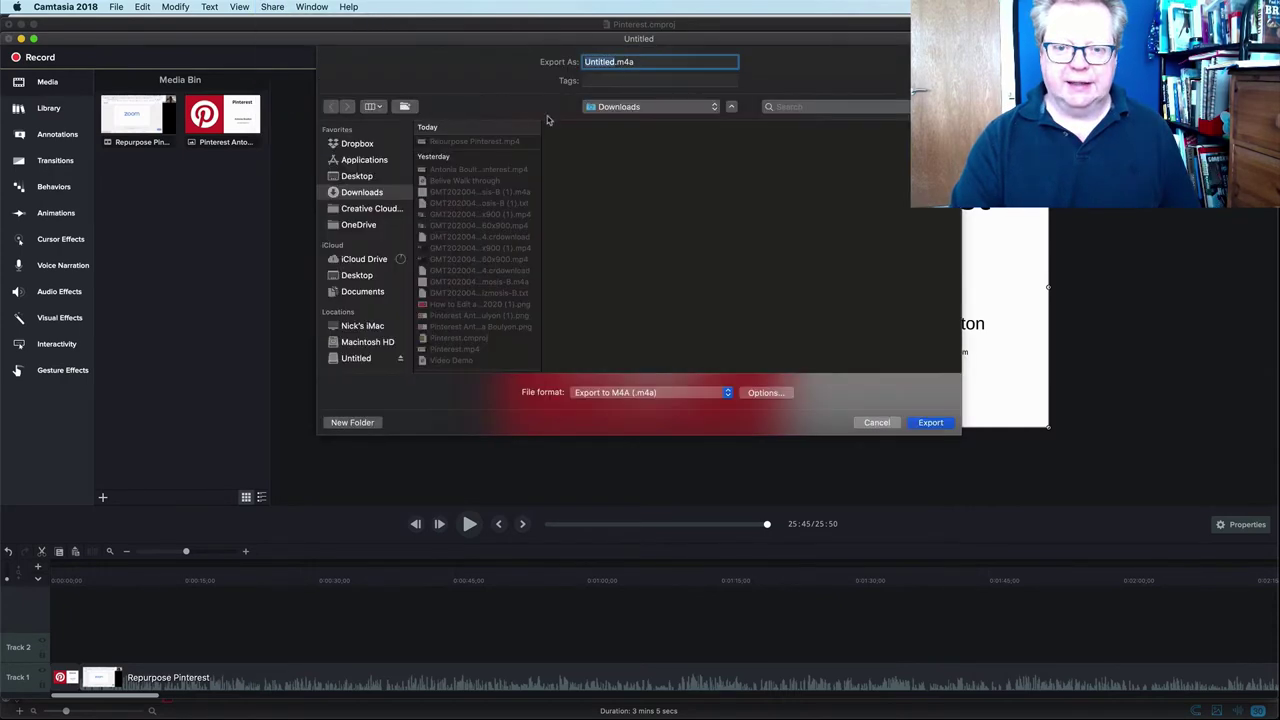
key(BackSpace)
text(Antonia audio)
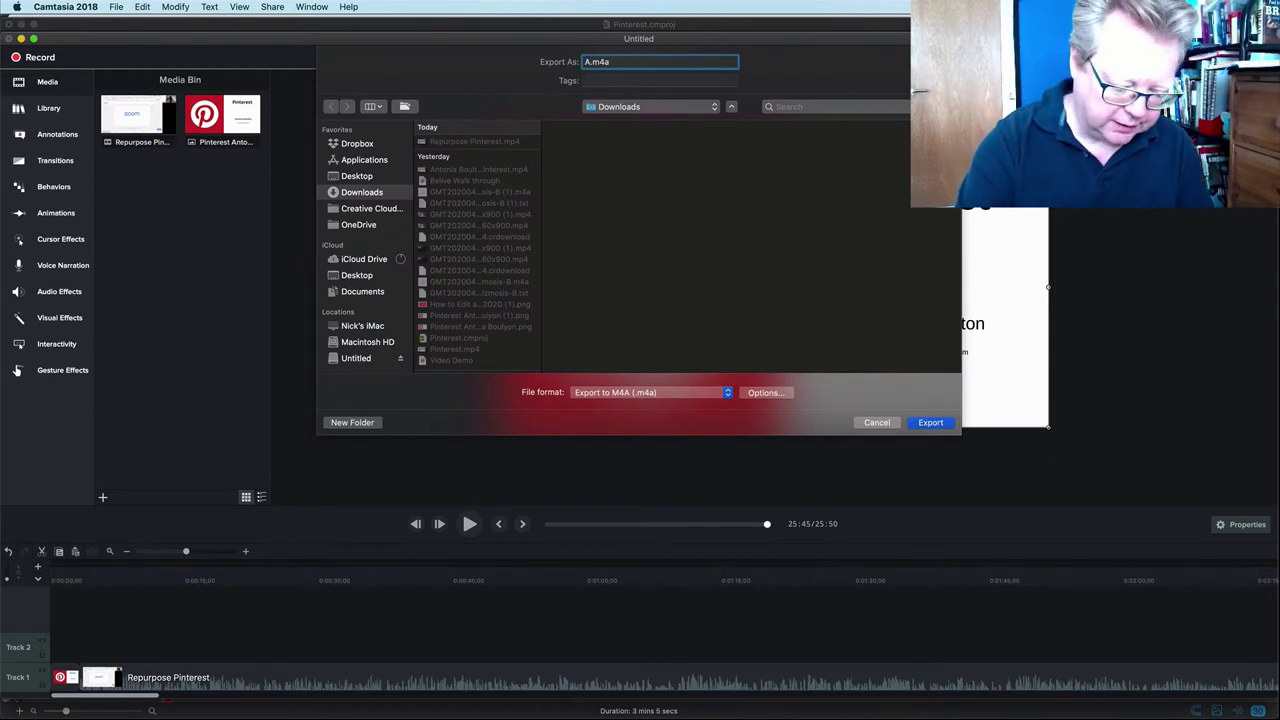
click(939, 424)
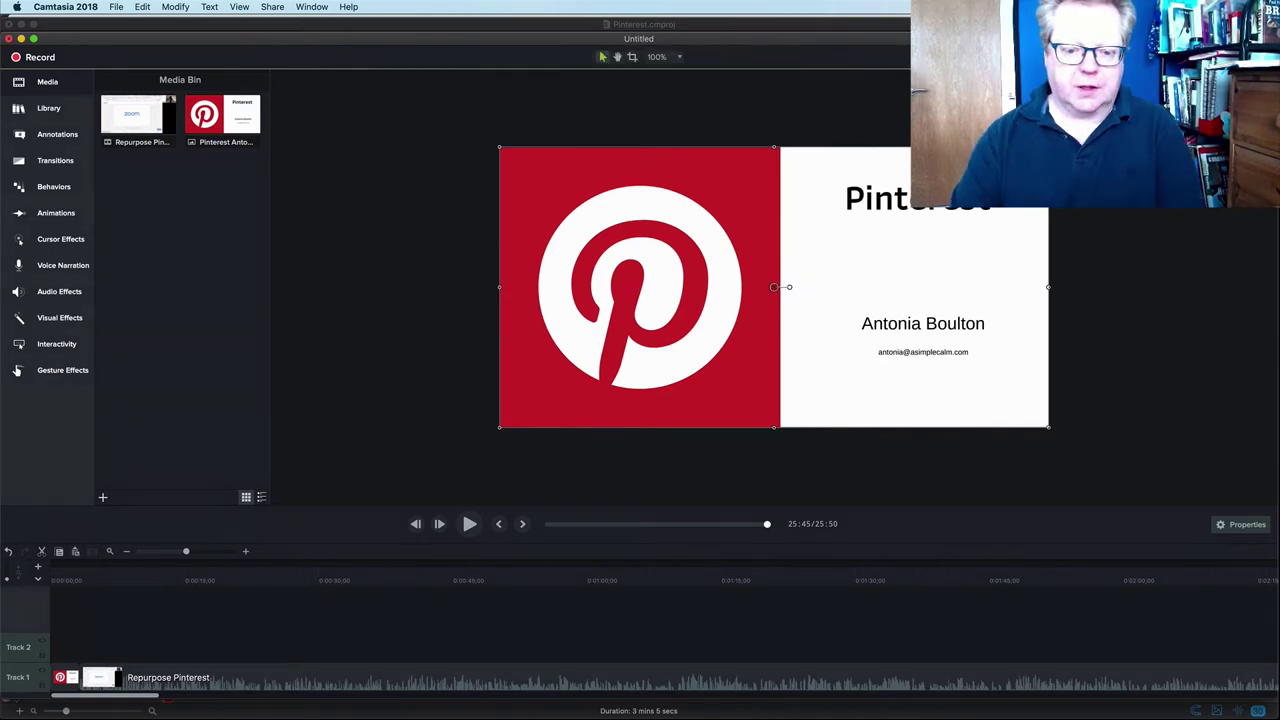
- Switch to Otter.ai in Chrome and import Antonia audio.m4a from the computer
mouse_move(393, 705)
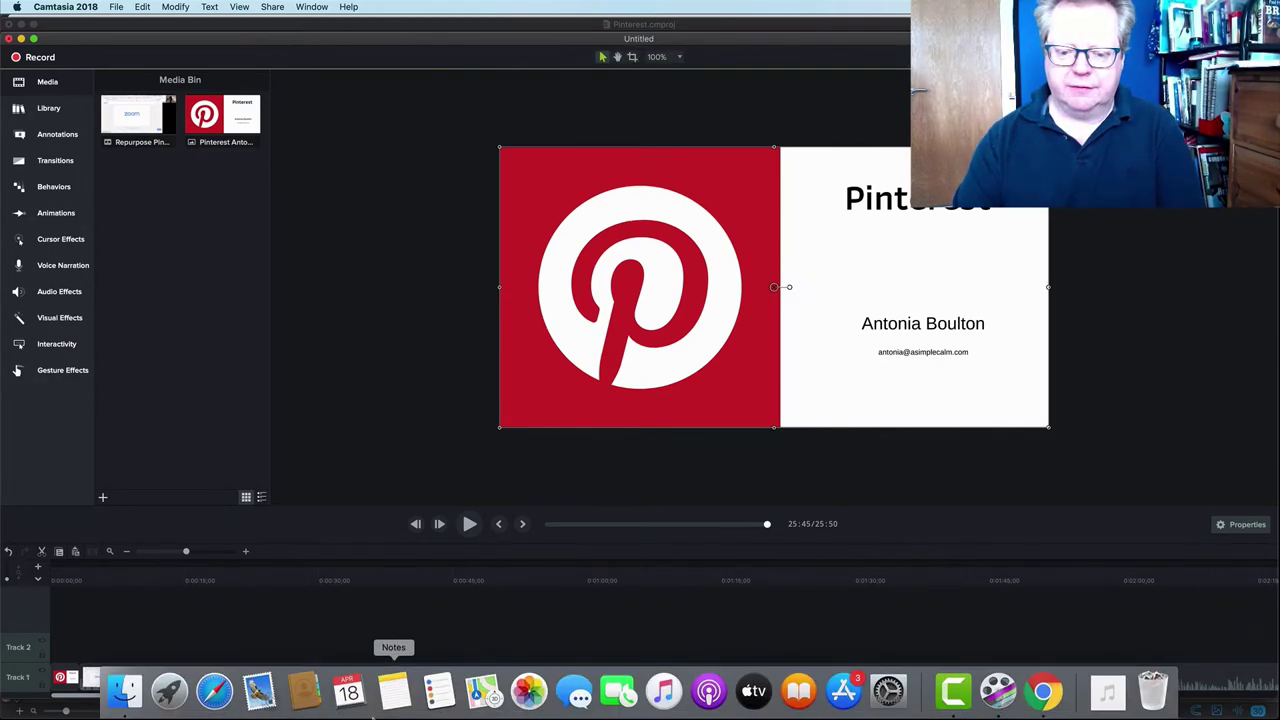
click(1043, 690)
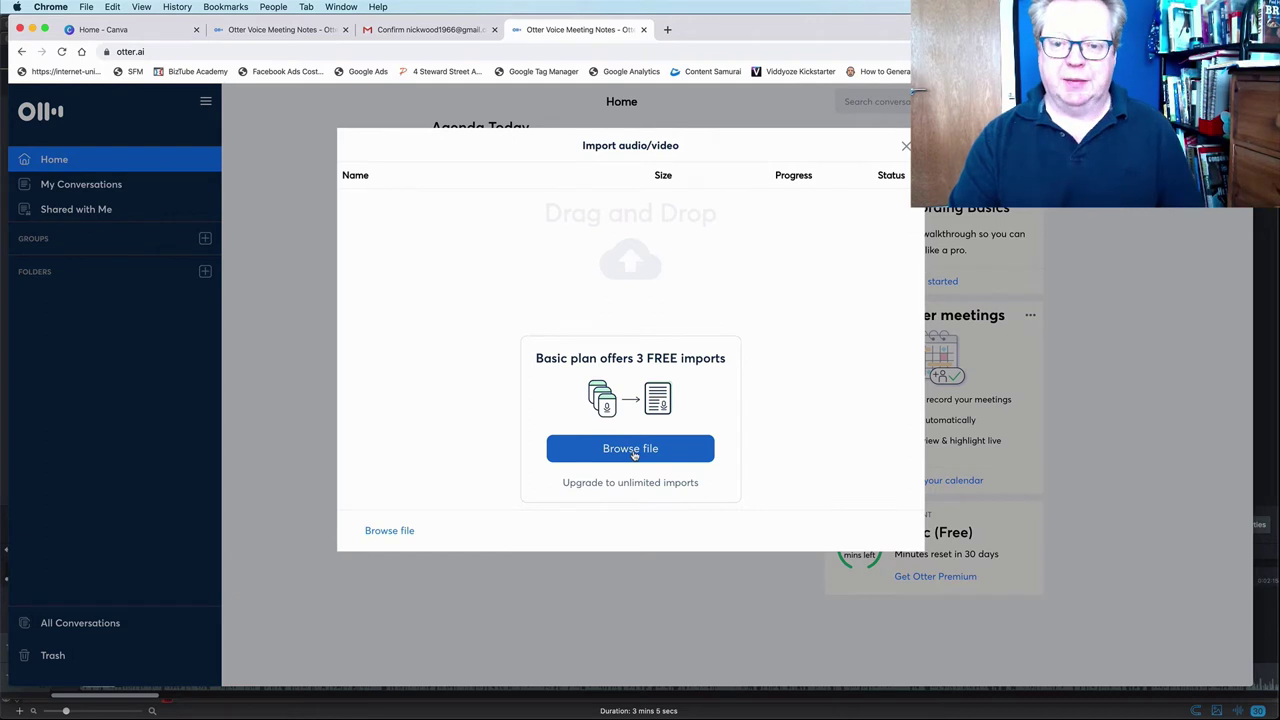
click(633, 453)
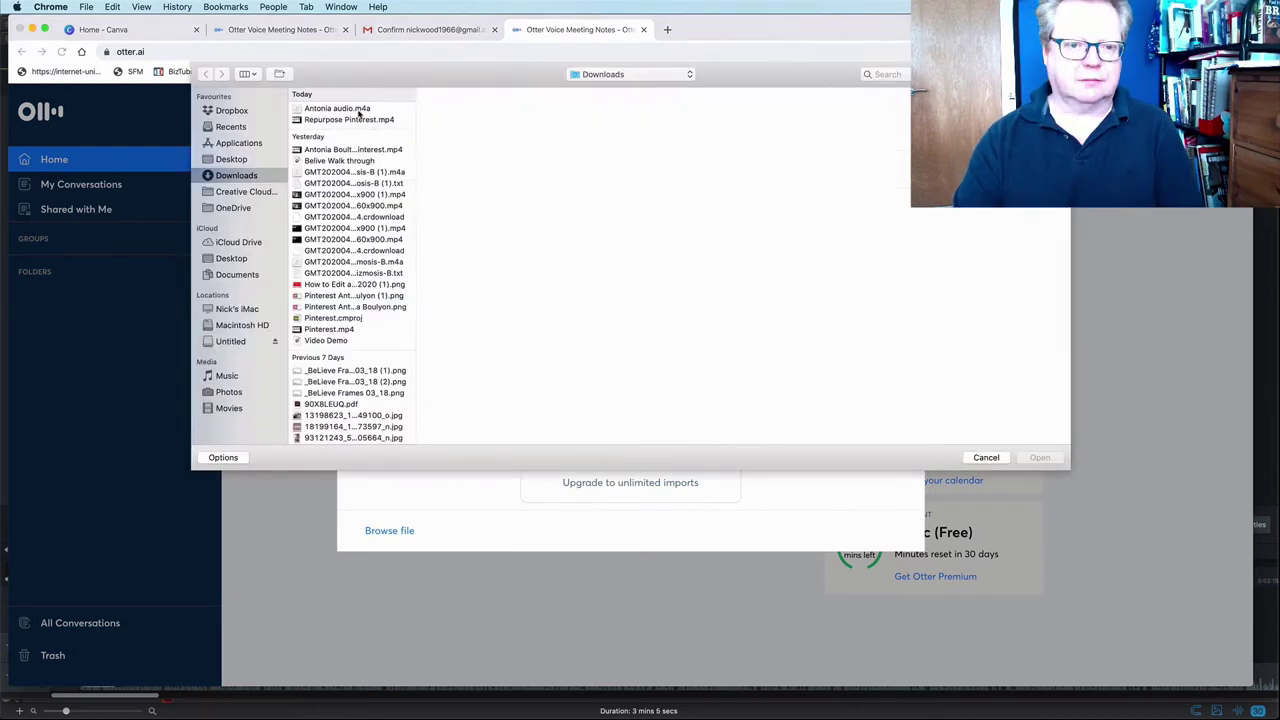
click(352, 108)
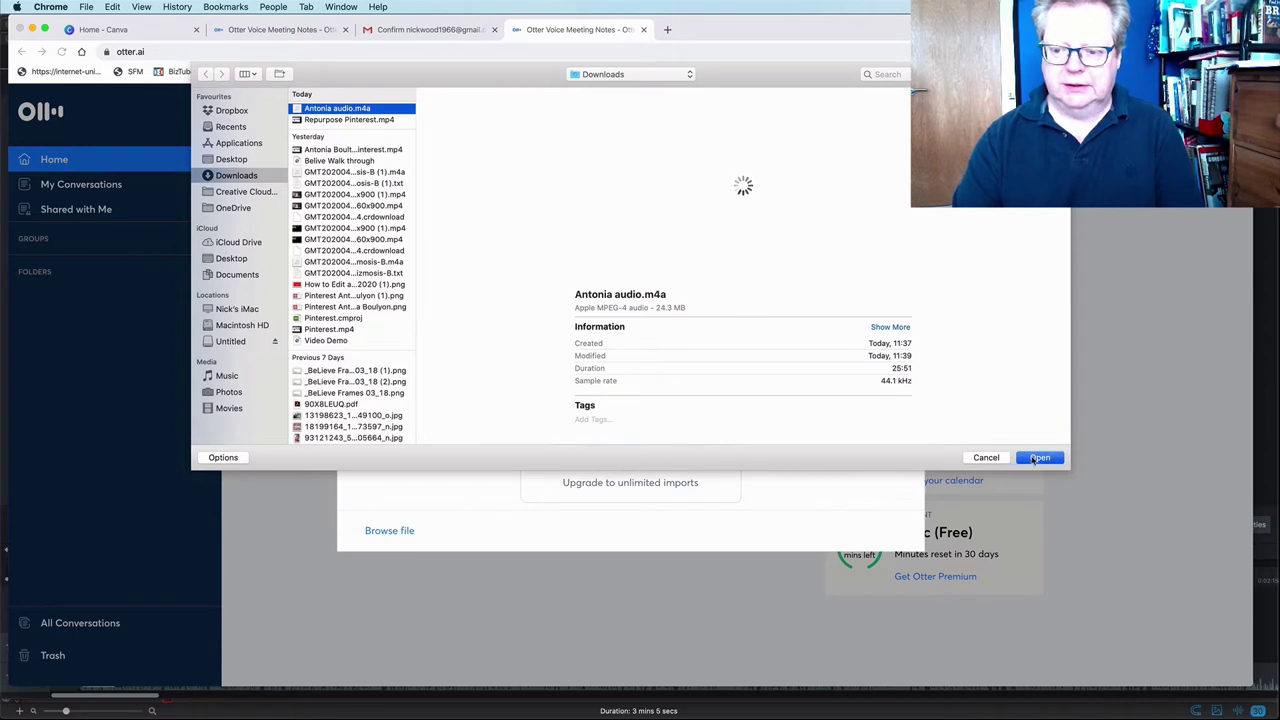
click(1039, 457)
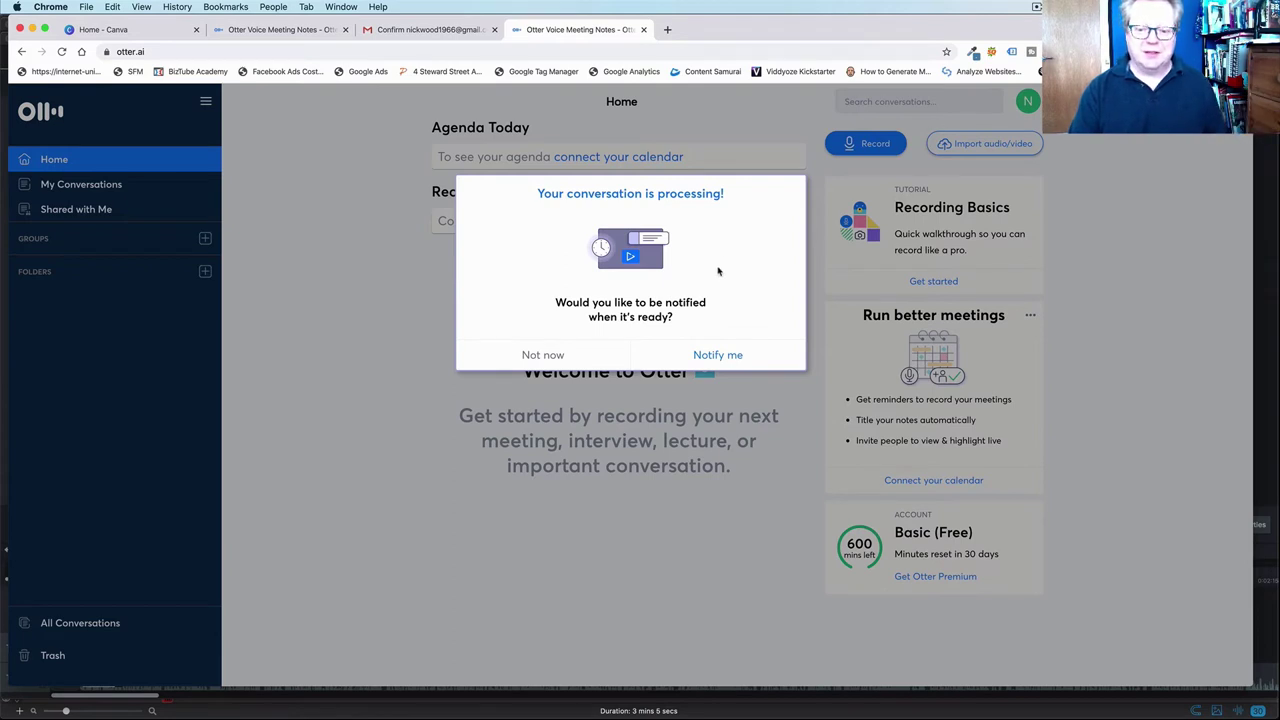
- Enable Otter.ai notifications for when processing finishes, then return to Camtasia 2018
click(717, 356)
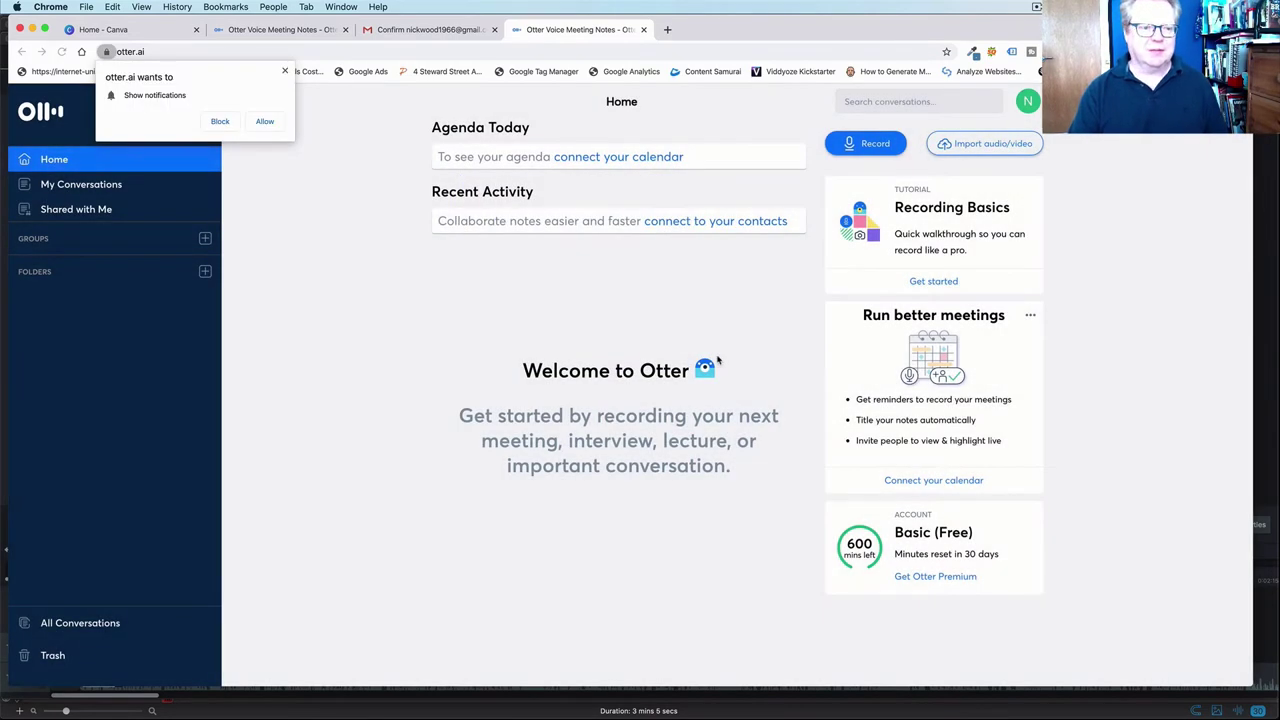
click(266, 121)
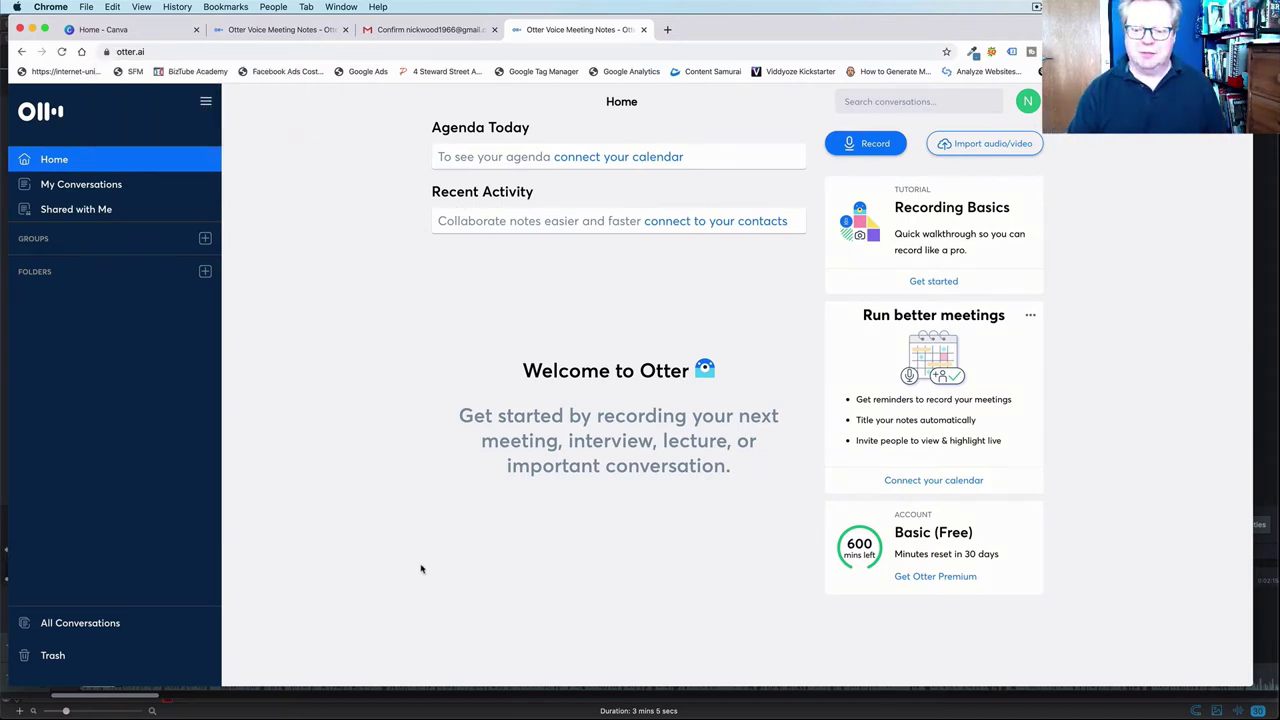
click(950, 700)
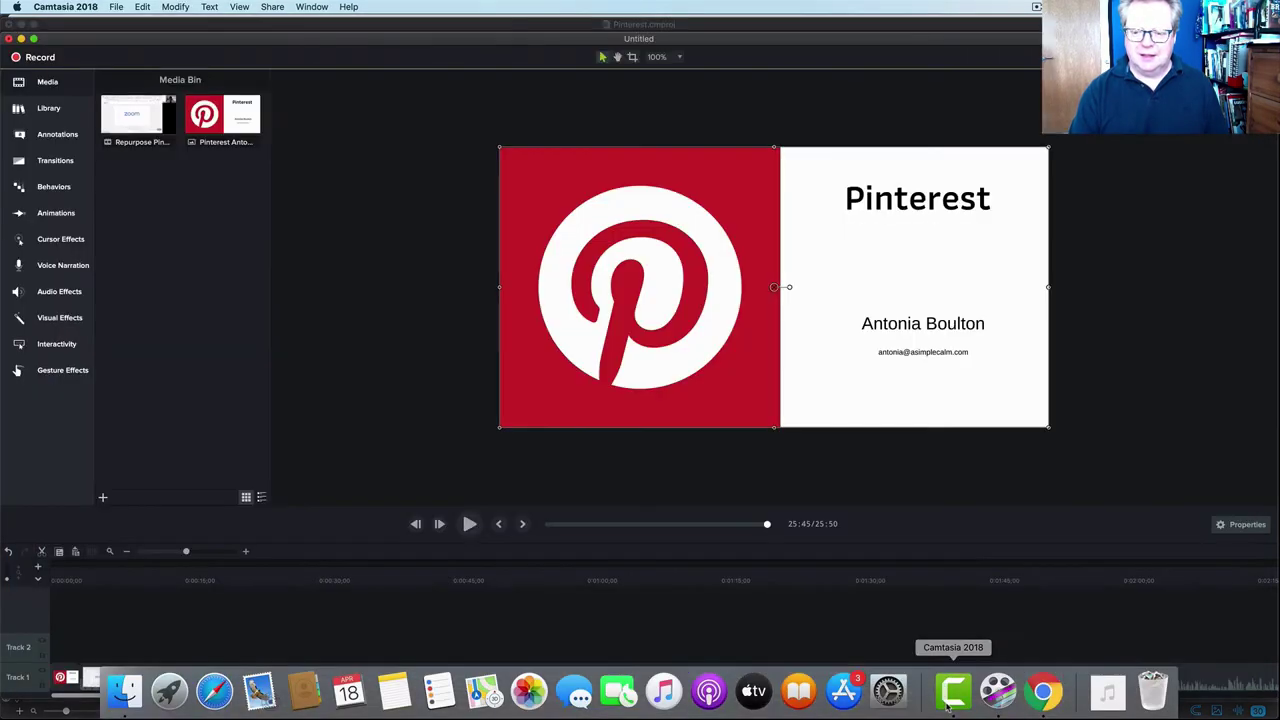
- Set the project dimensions to 1080p HD (1920x1080)
right_click(840, 378)
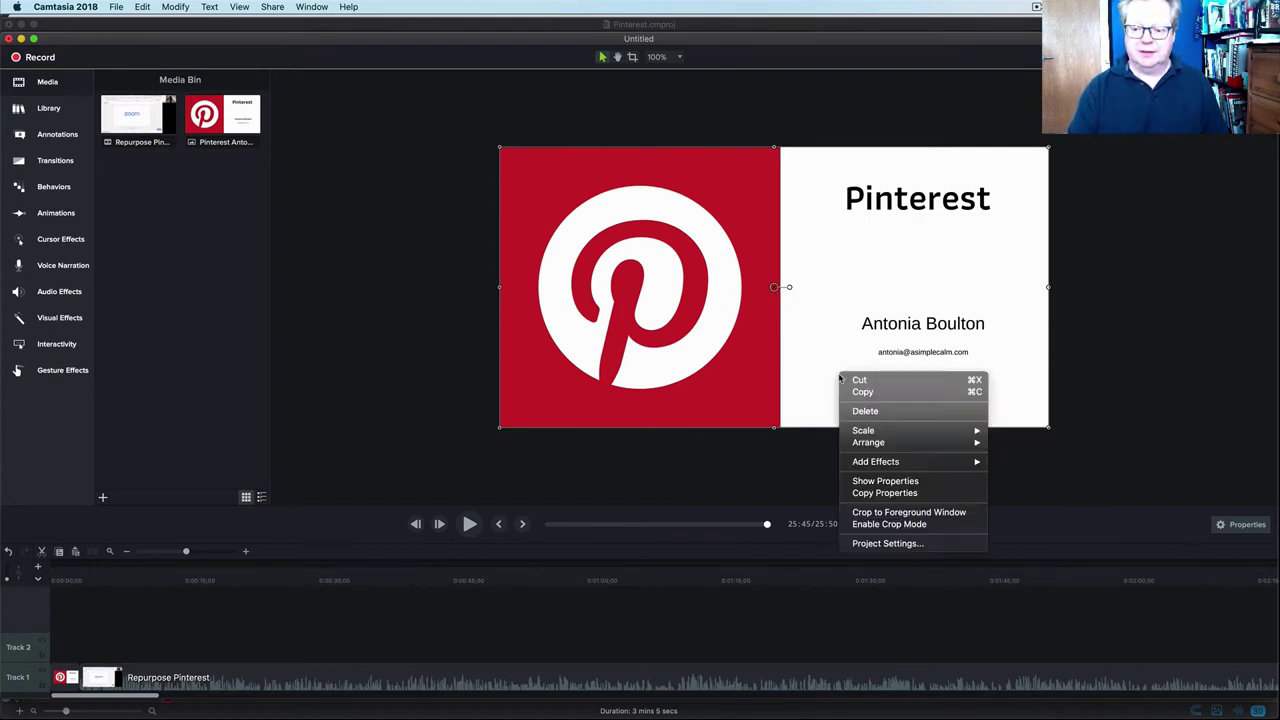
click(875, 544)
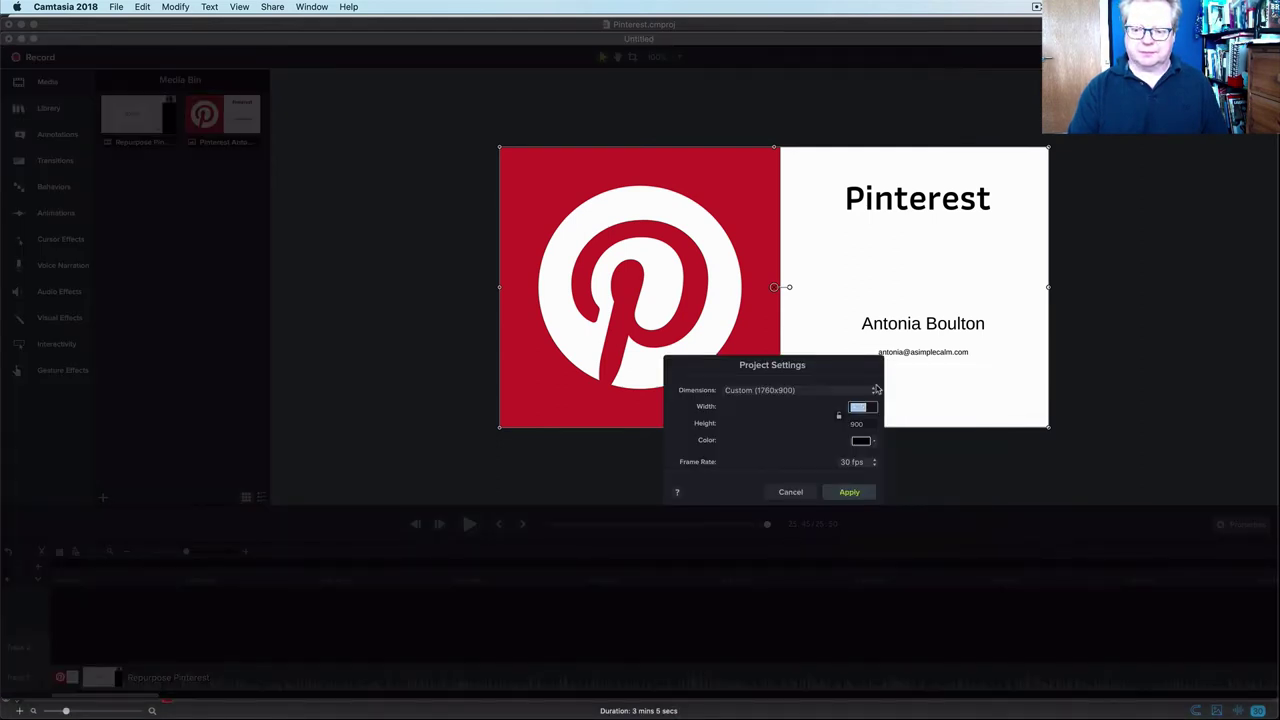
click(876, 389)
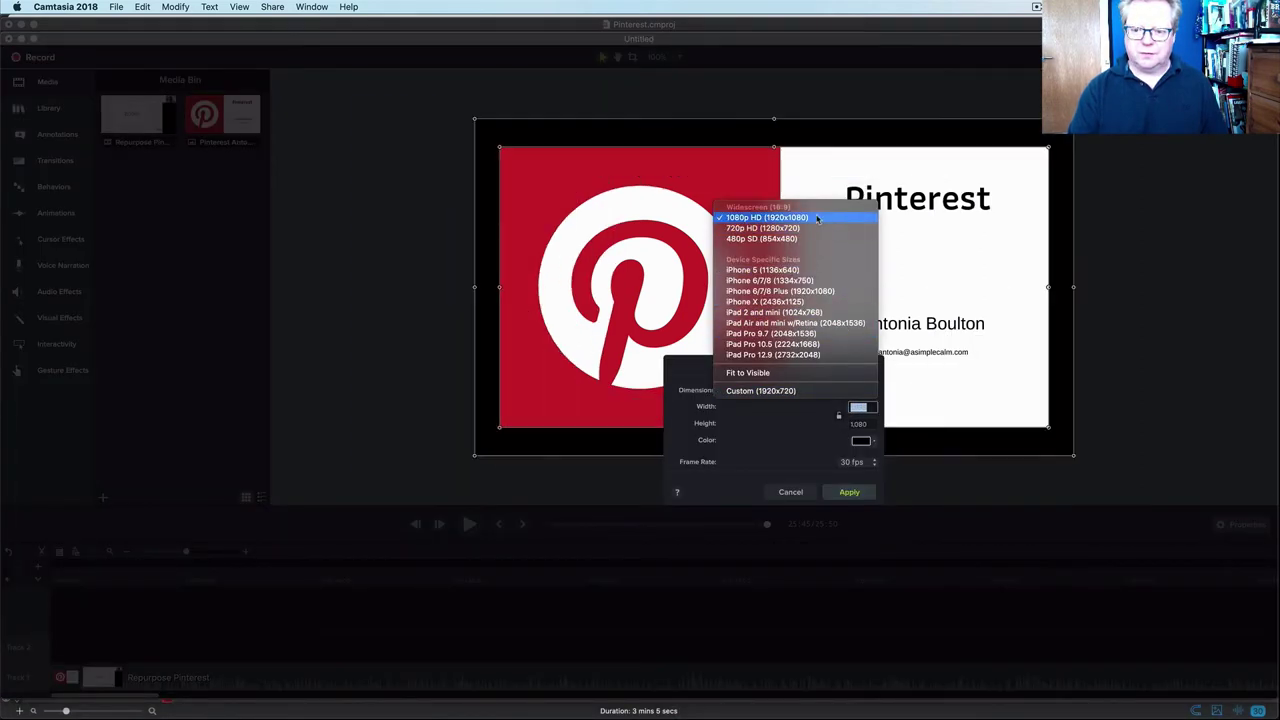
click(817, 218)
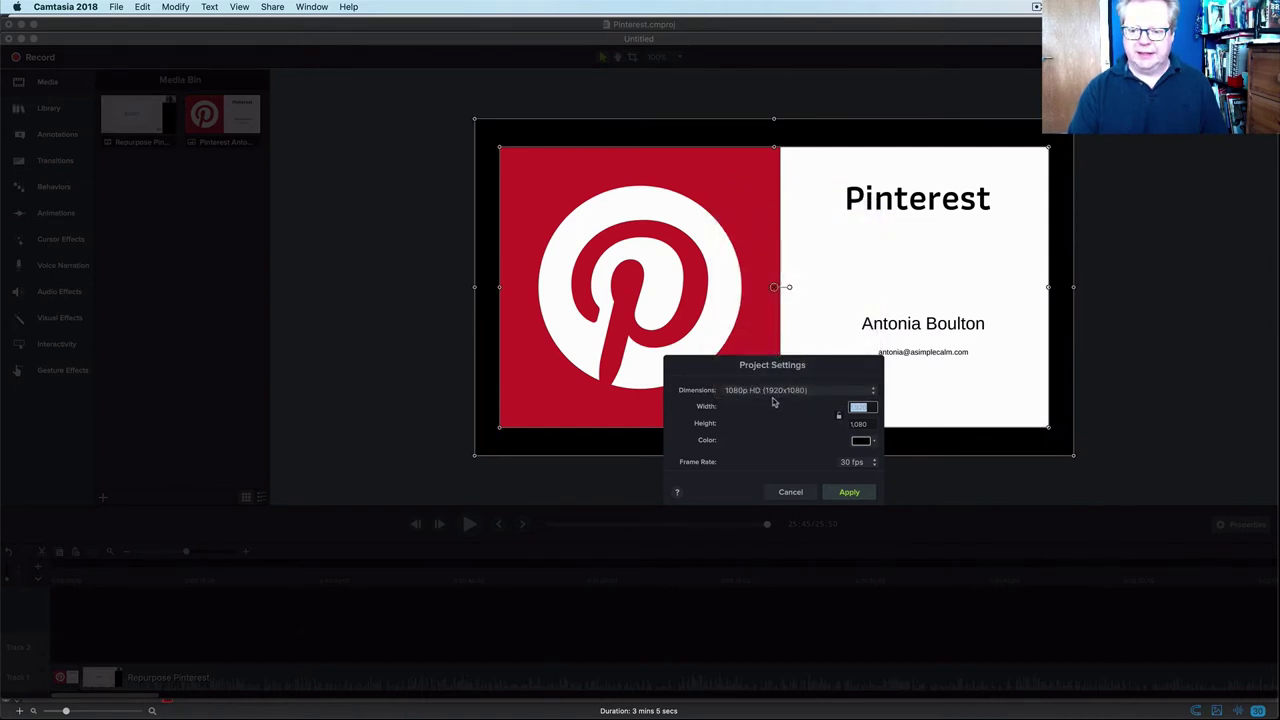
click(847, 492)
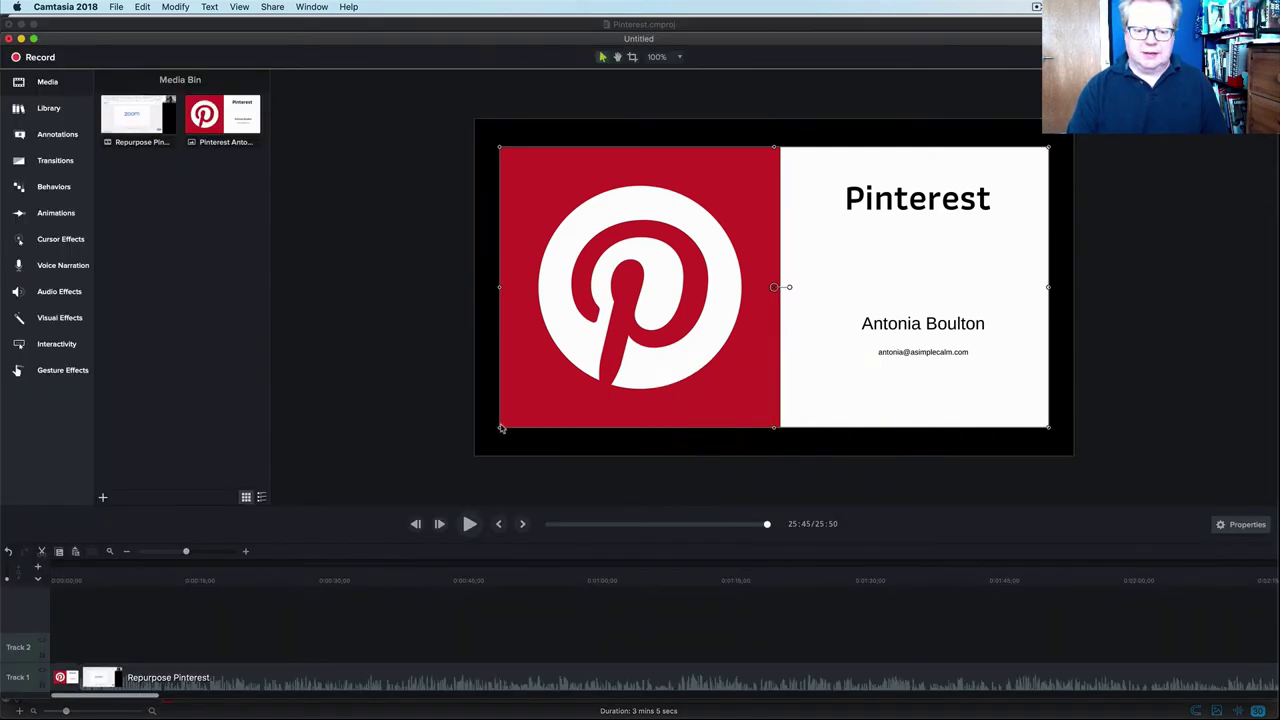
- Resize the Pinterest title card from its corners and centre it on the canvas
drag(499, 430, 474, 440)
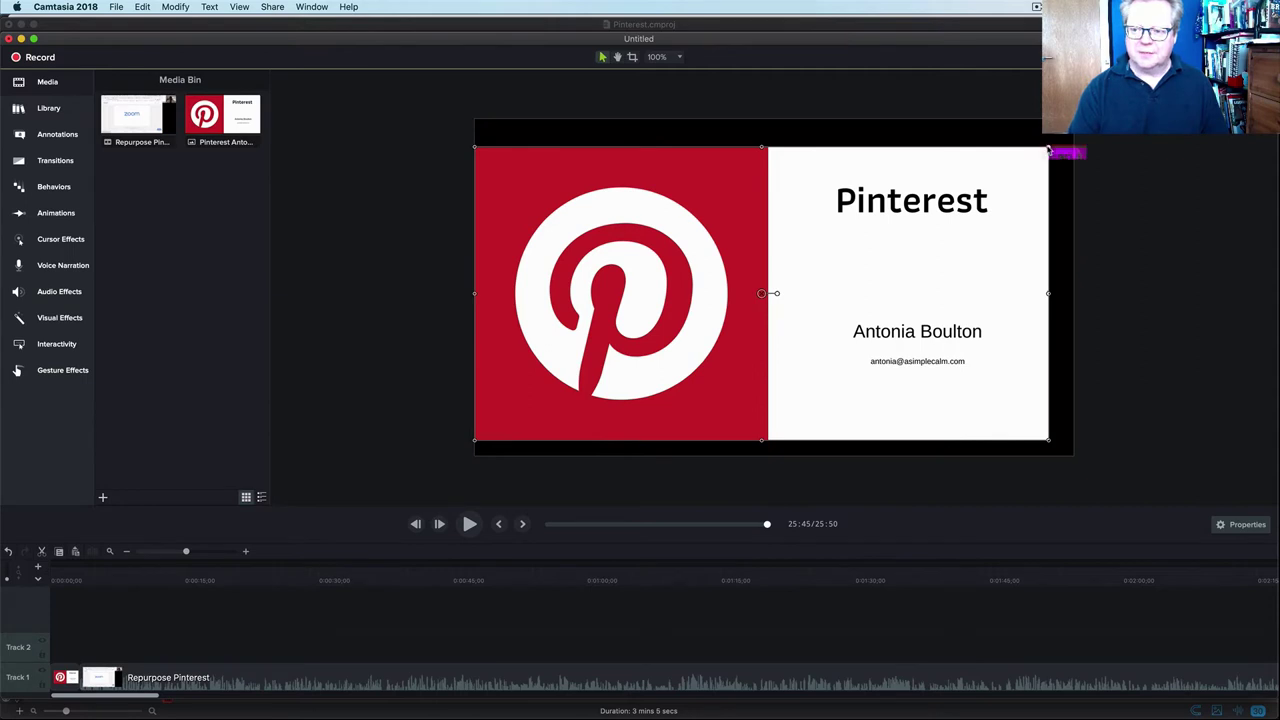
drag(1048, 148, 1072, 134)
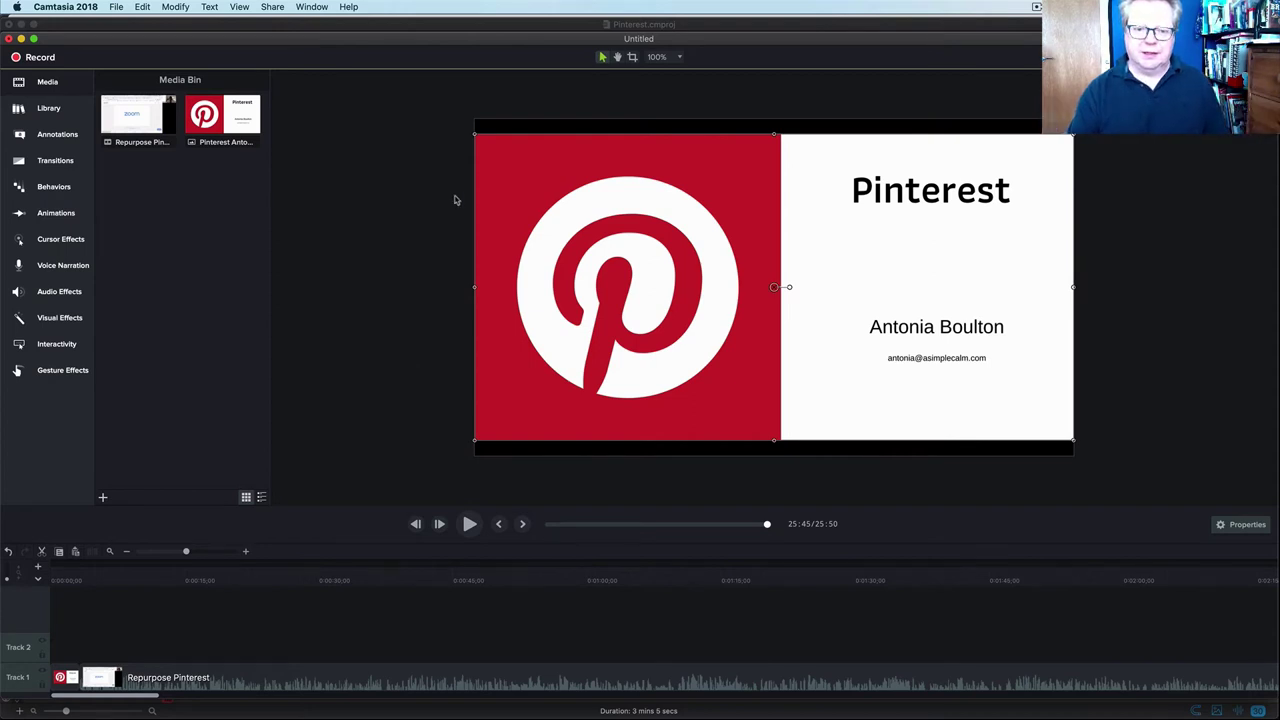
drag(477, 139, 493, 146)
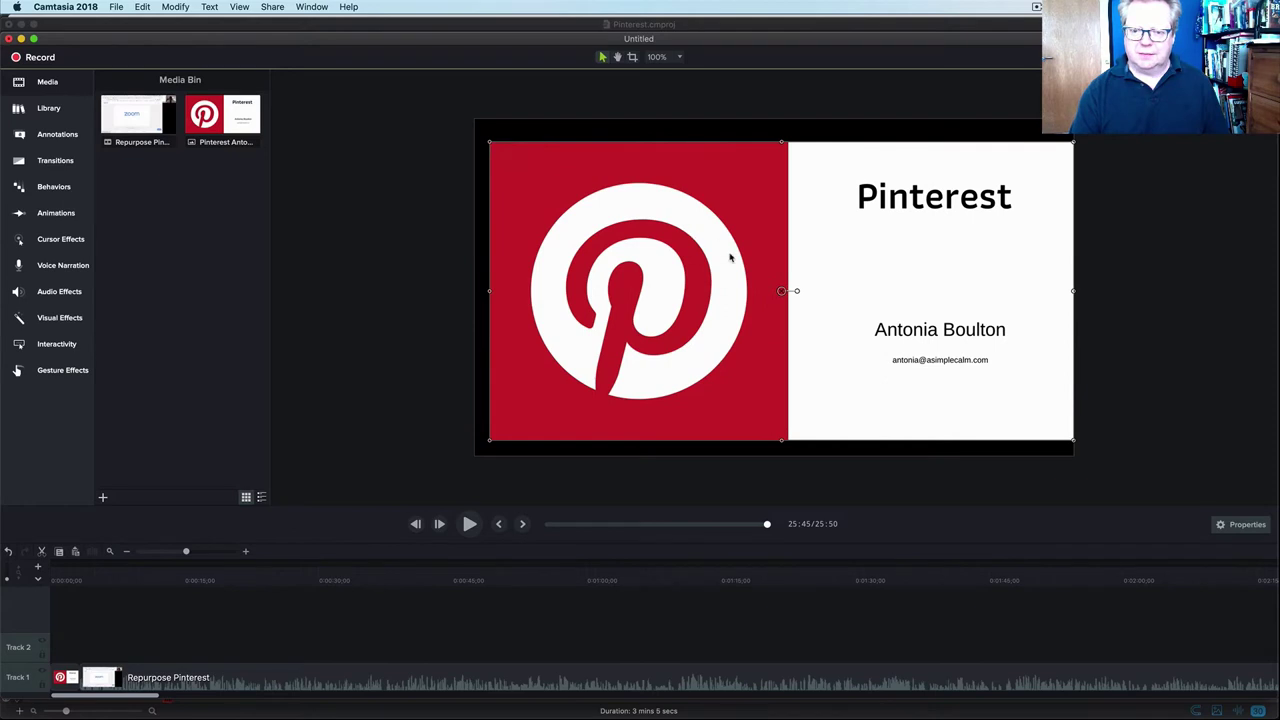
drag(726, 258, 722, 254)
click(424, 299)
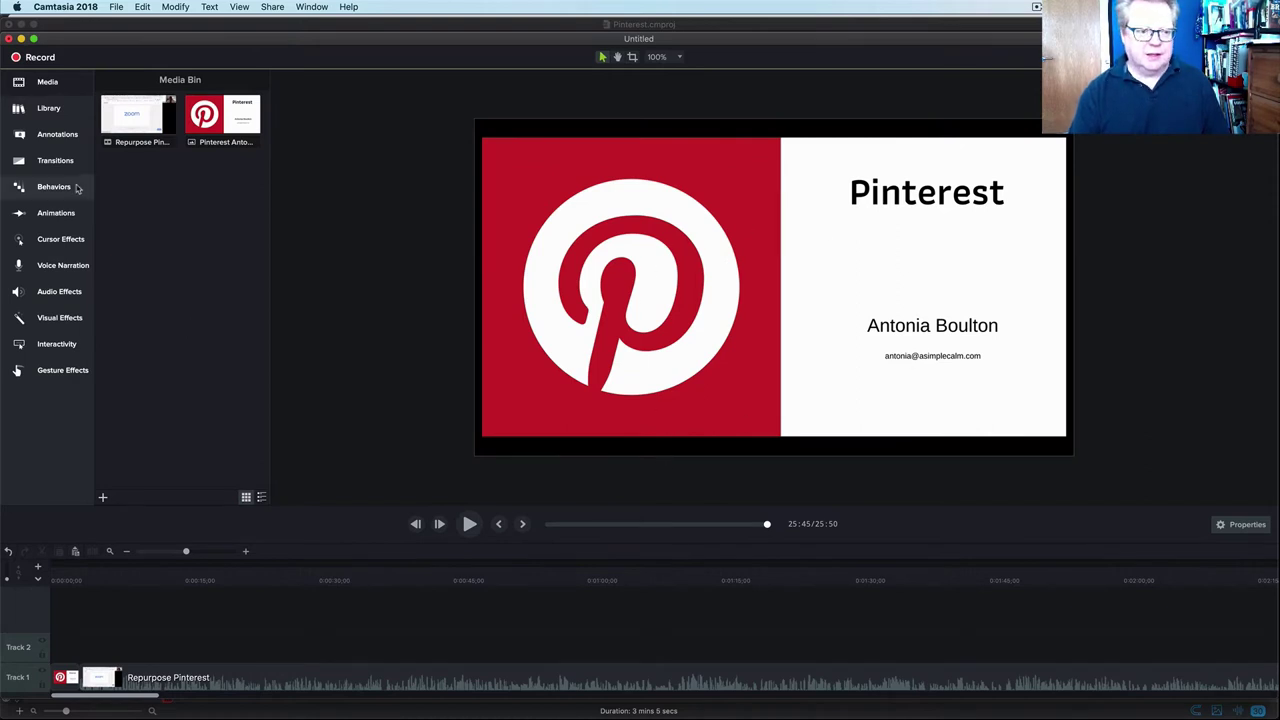
- Set the project canvas background to pink in Project Settings, then return to Chrome
right_click(702, 453)
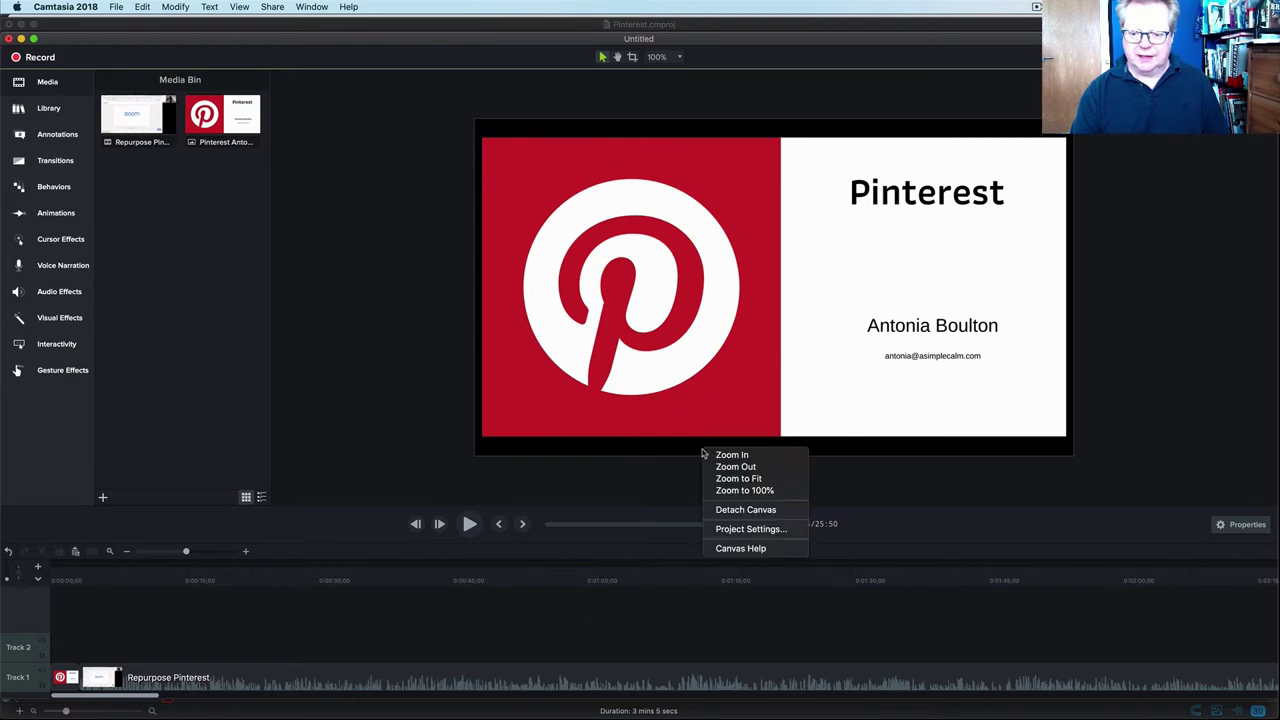
click(741, 530)
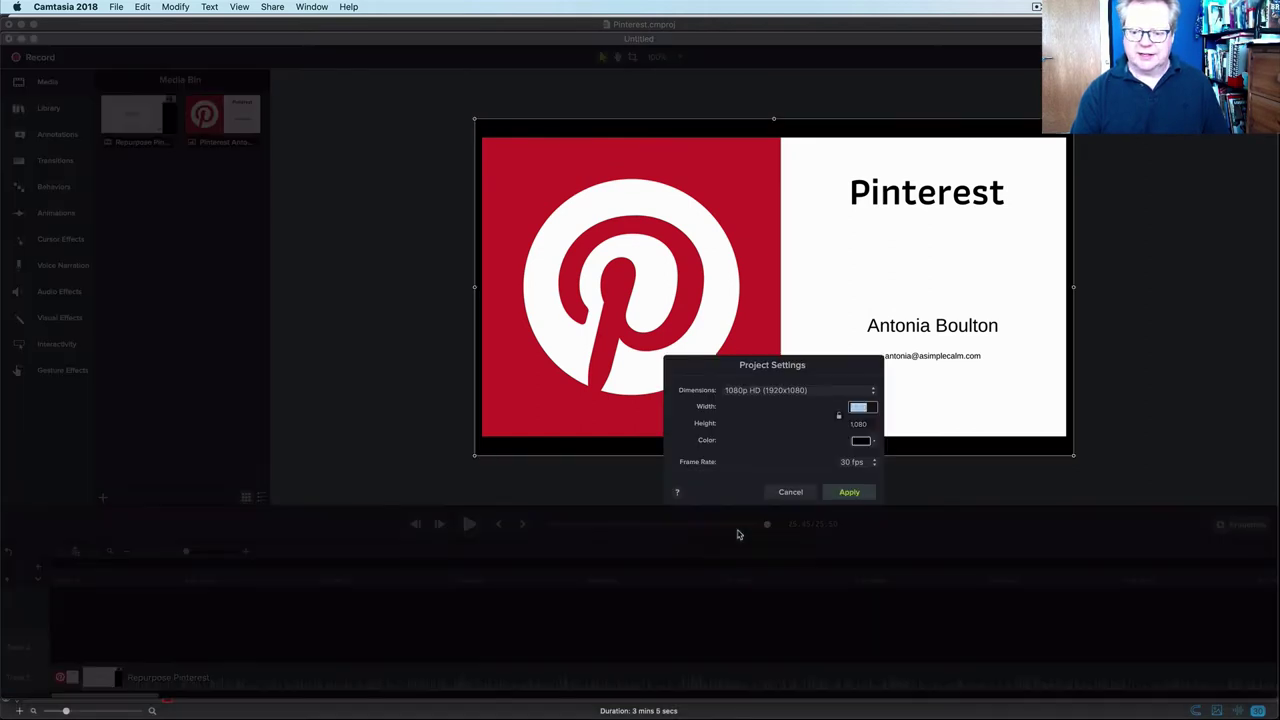
click(866, 446)
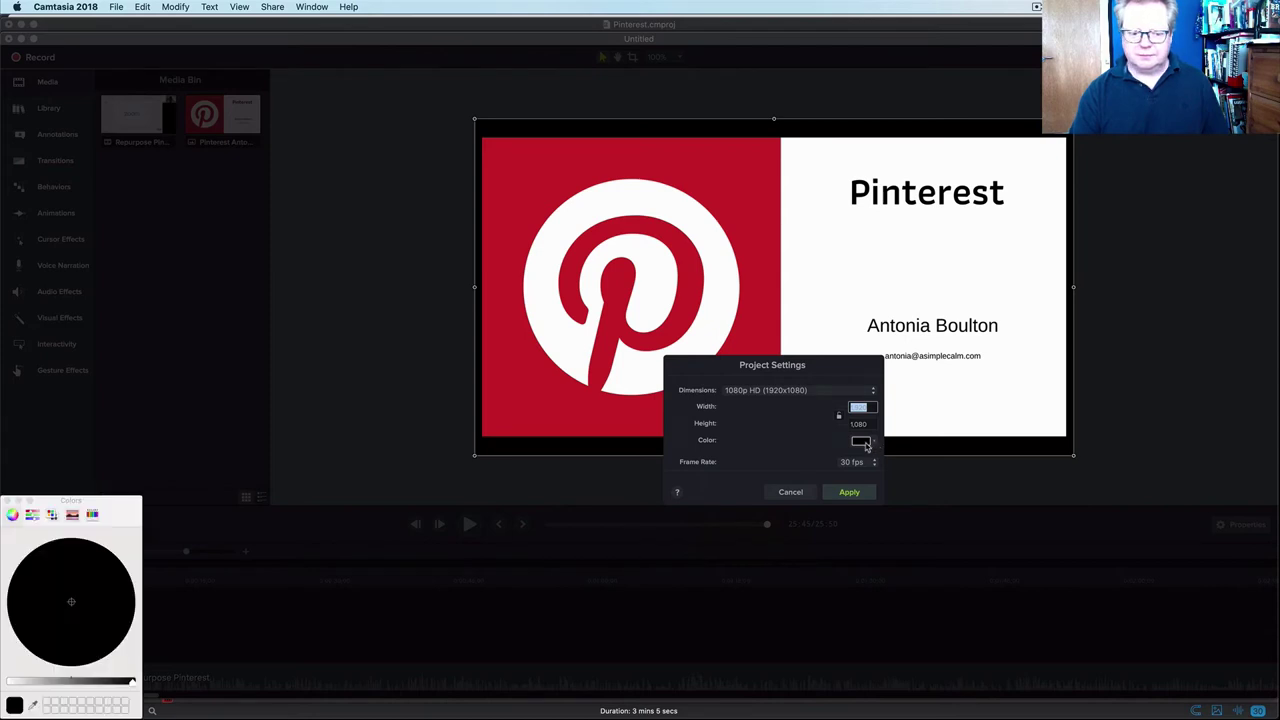
click(111, 621)
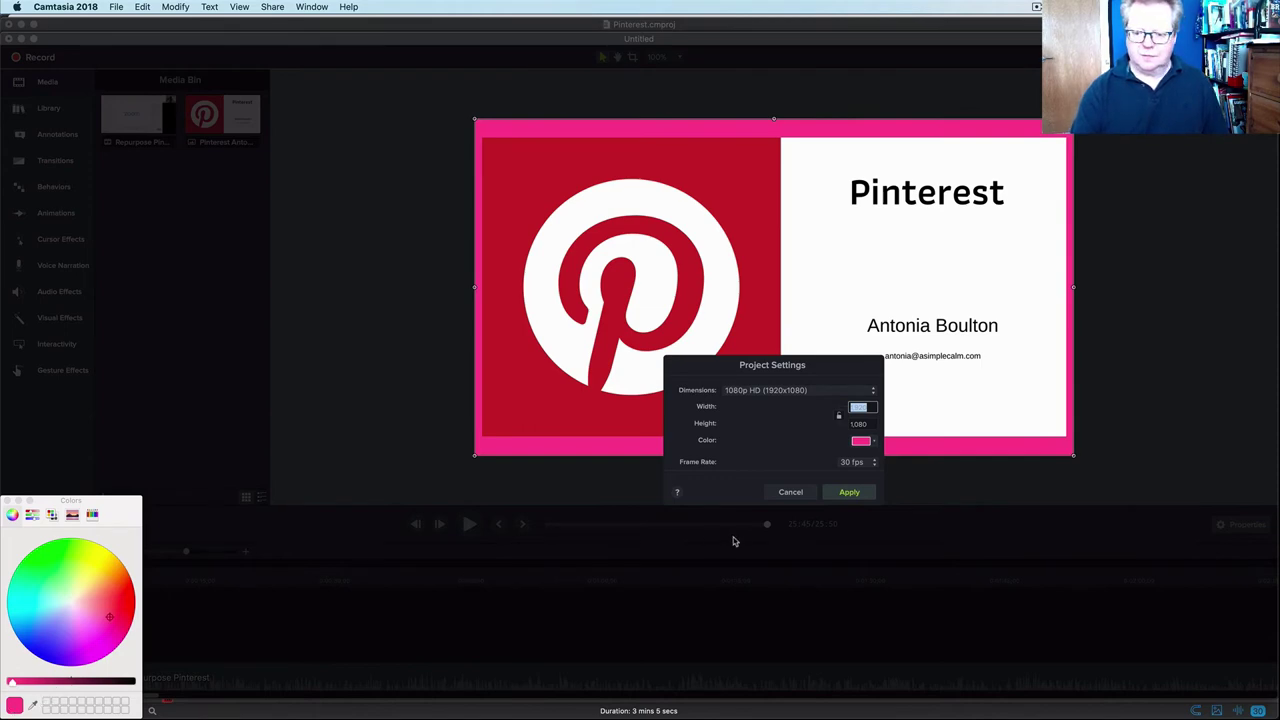
click(860, 492)
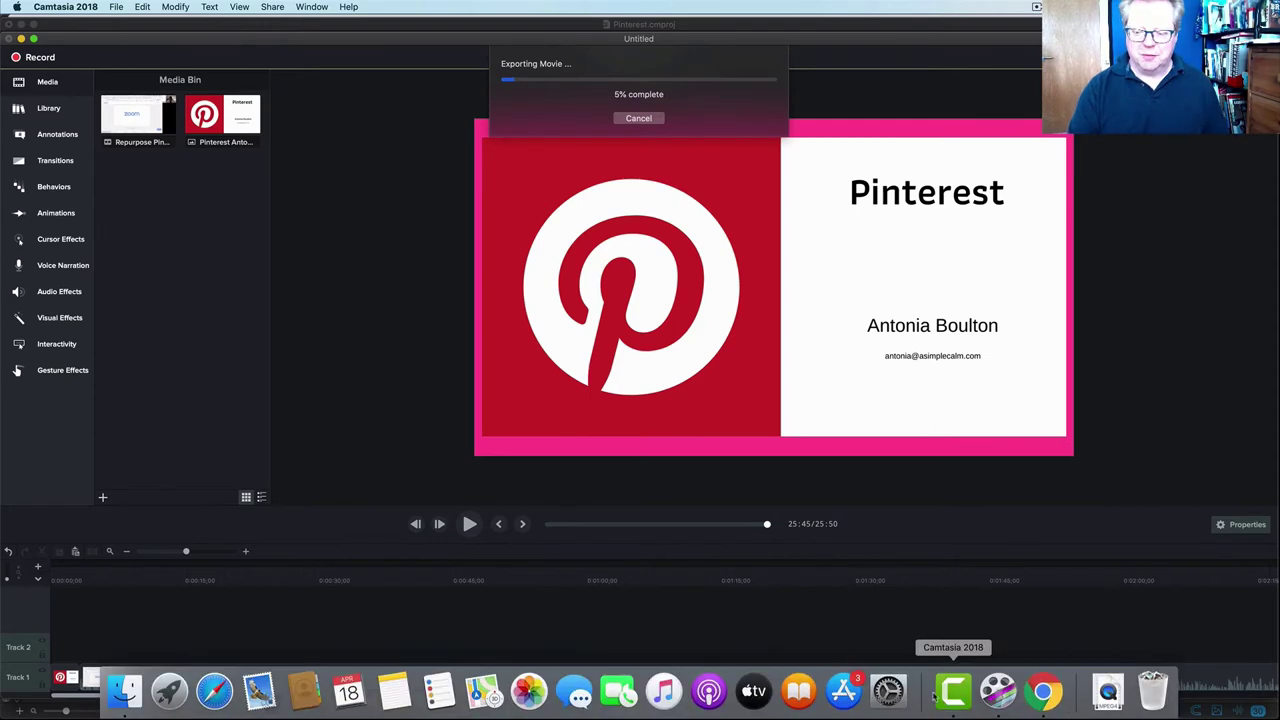
click(1043, 690)
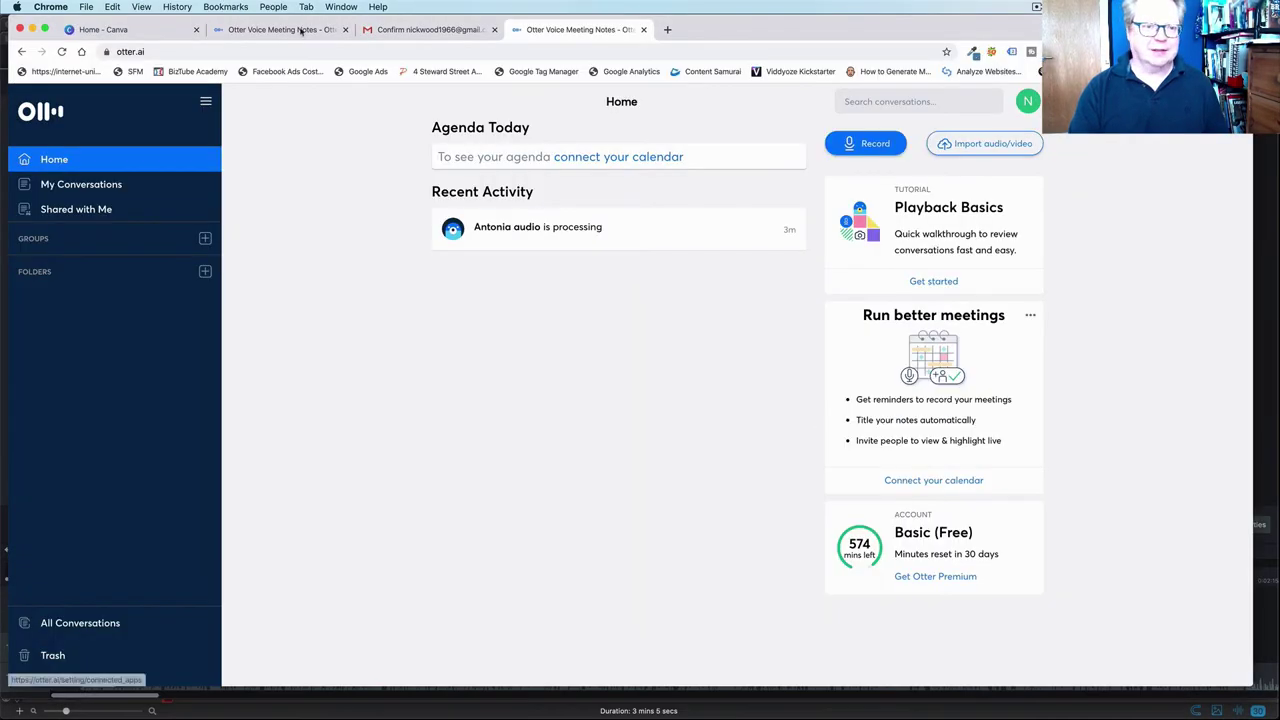
- From the Canva home page, scroll to Your designs and open the Pinterest title-card design
click(110, 29)
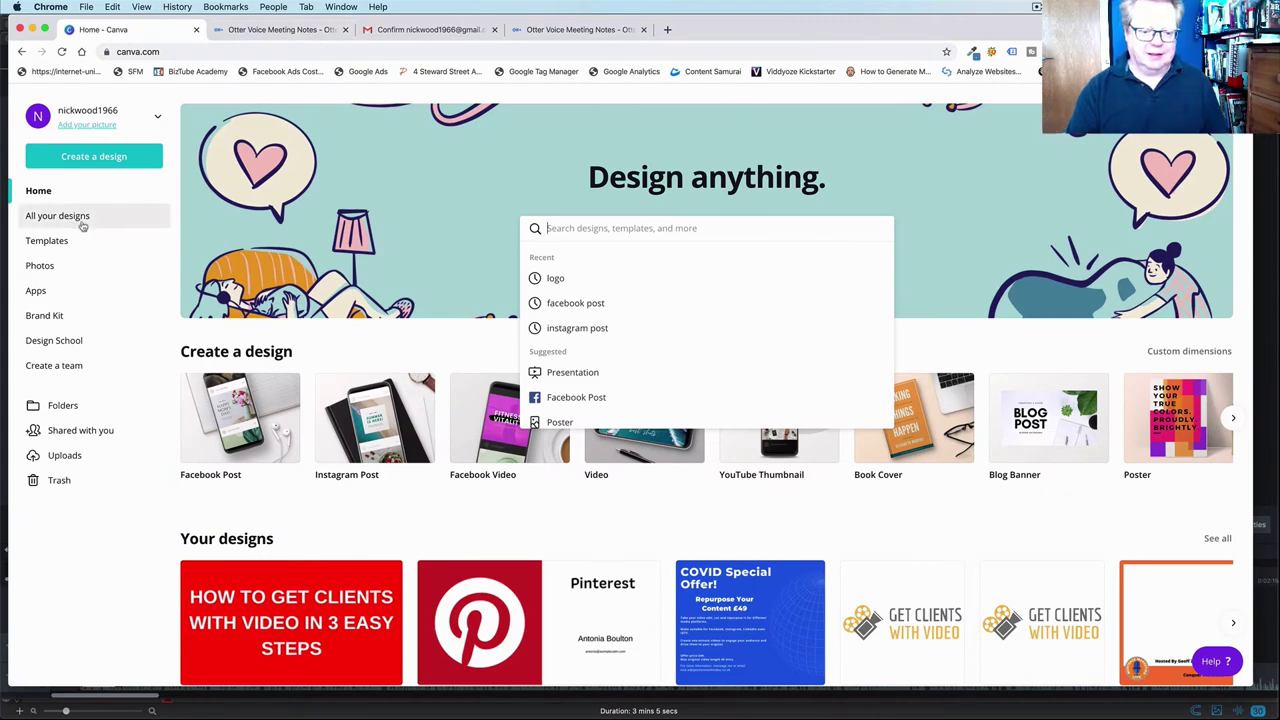
click(107, 561)
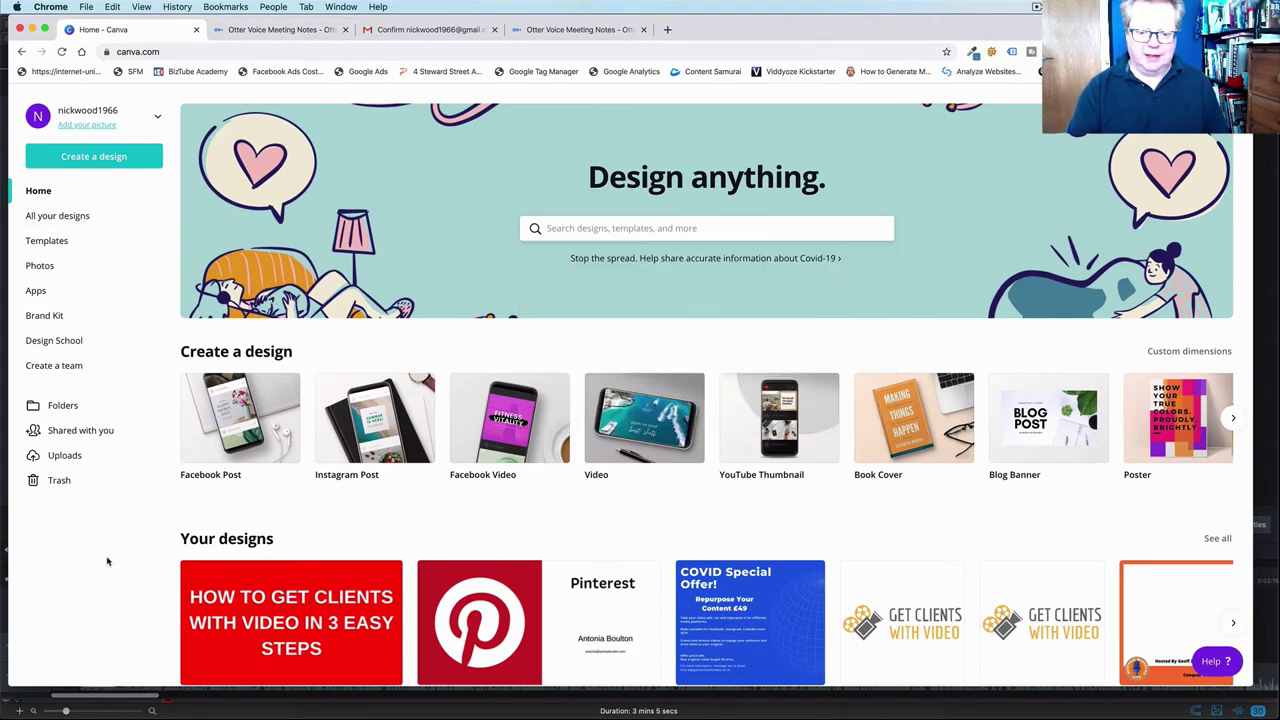
scroll(494, 567, down, 2)
scroll(494, 567, down, 4)
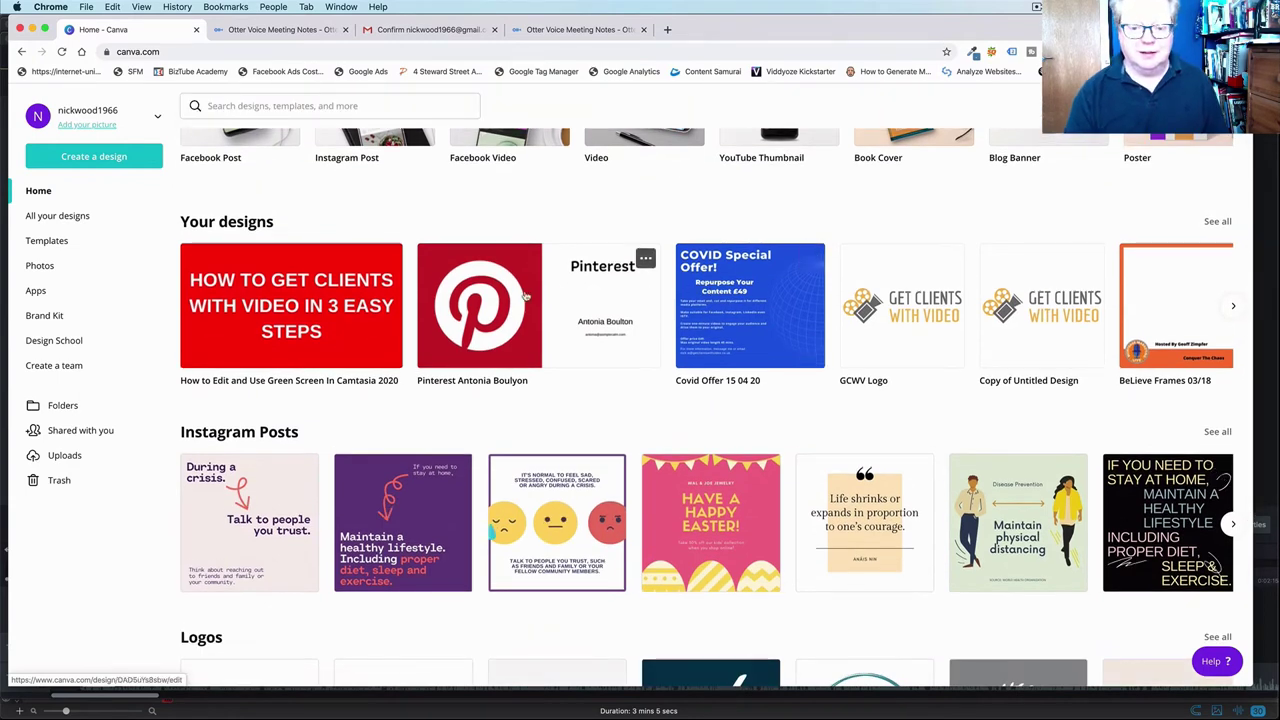
click(577, 294)
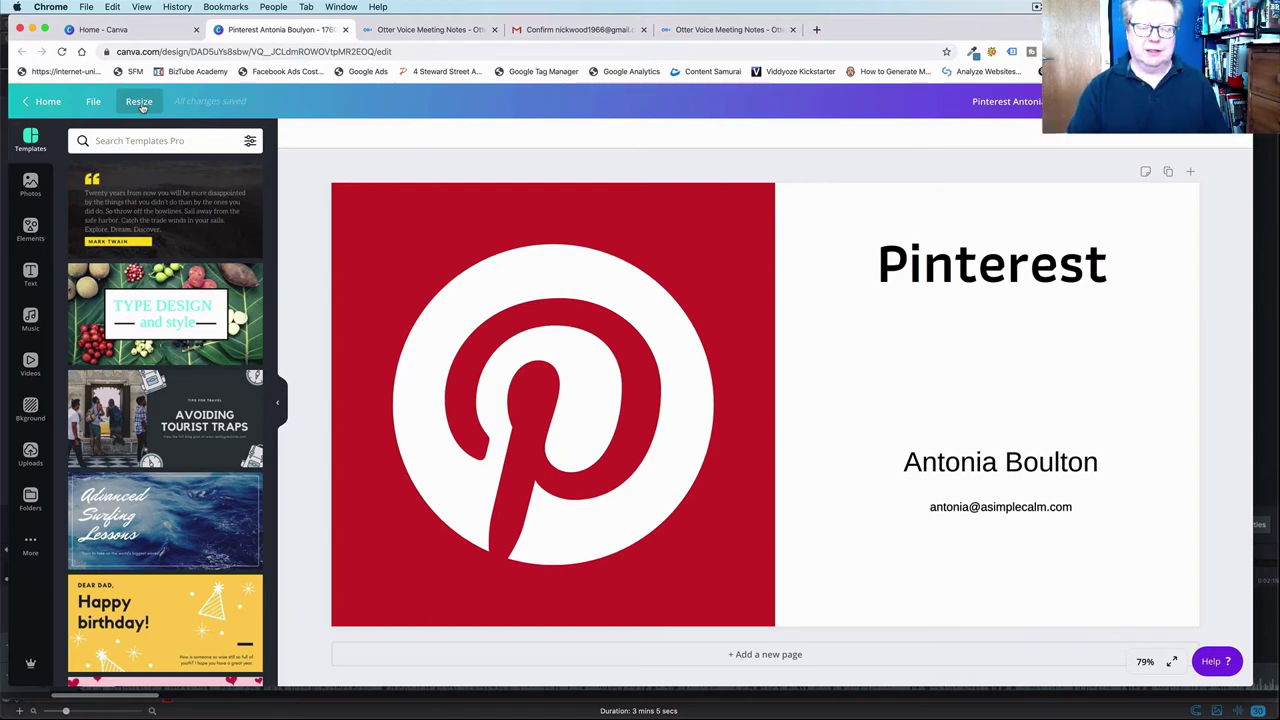
- Make resized copies of the title card as Facebook Post, Instagram Post and Pinterest Video Pin
click(141, 103)
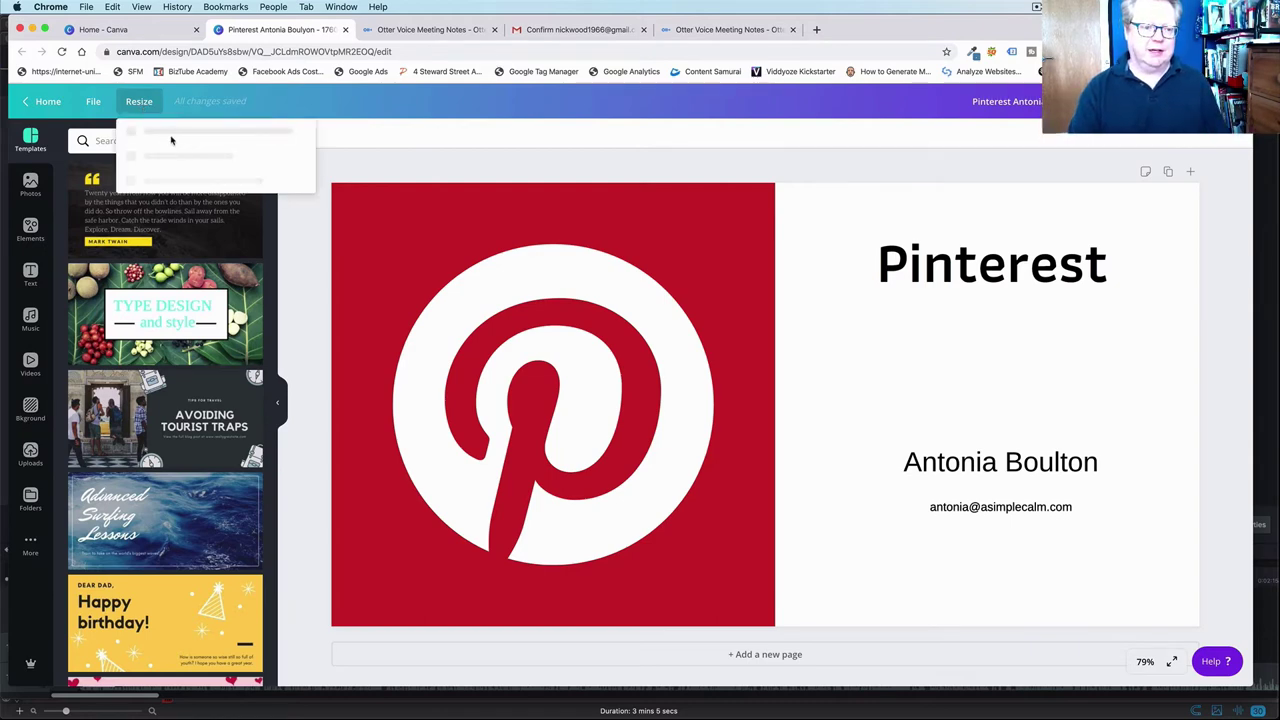
scroll(150, 270, down, 1)
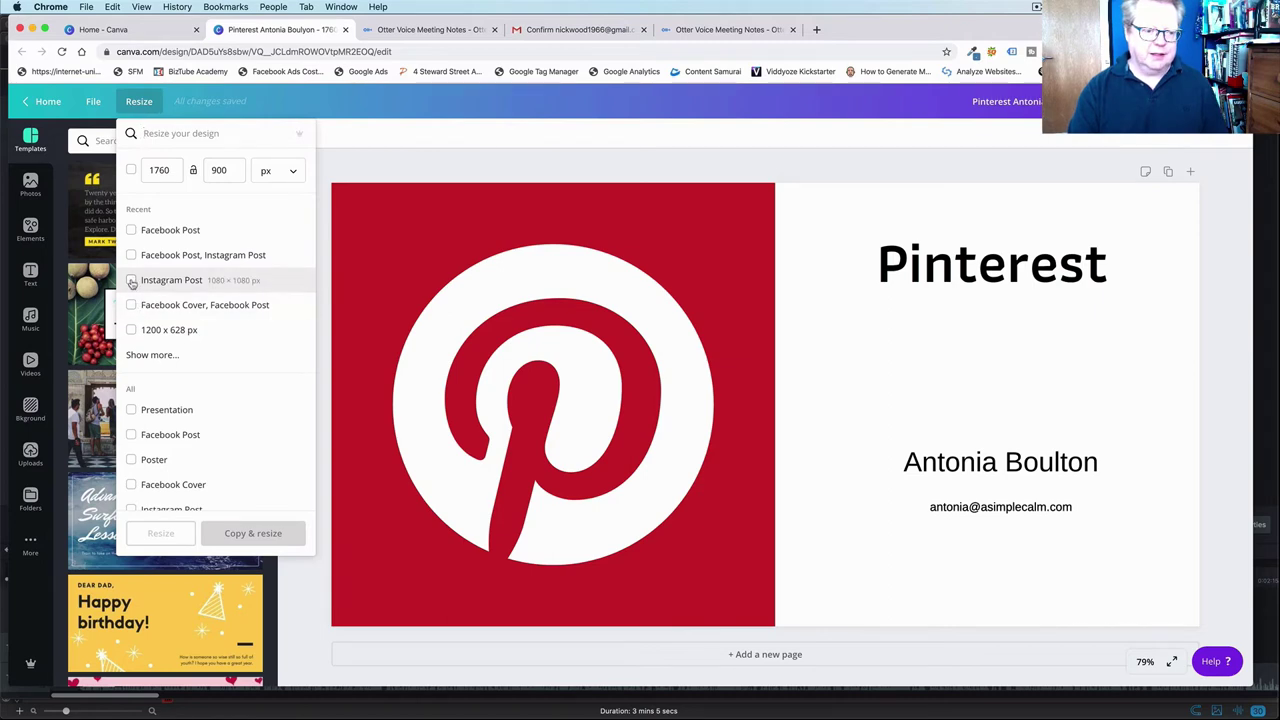
click(131, 280)
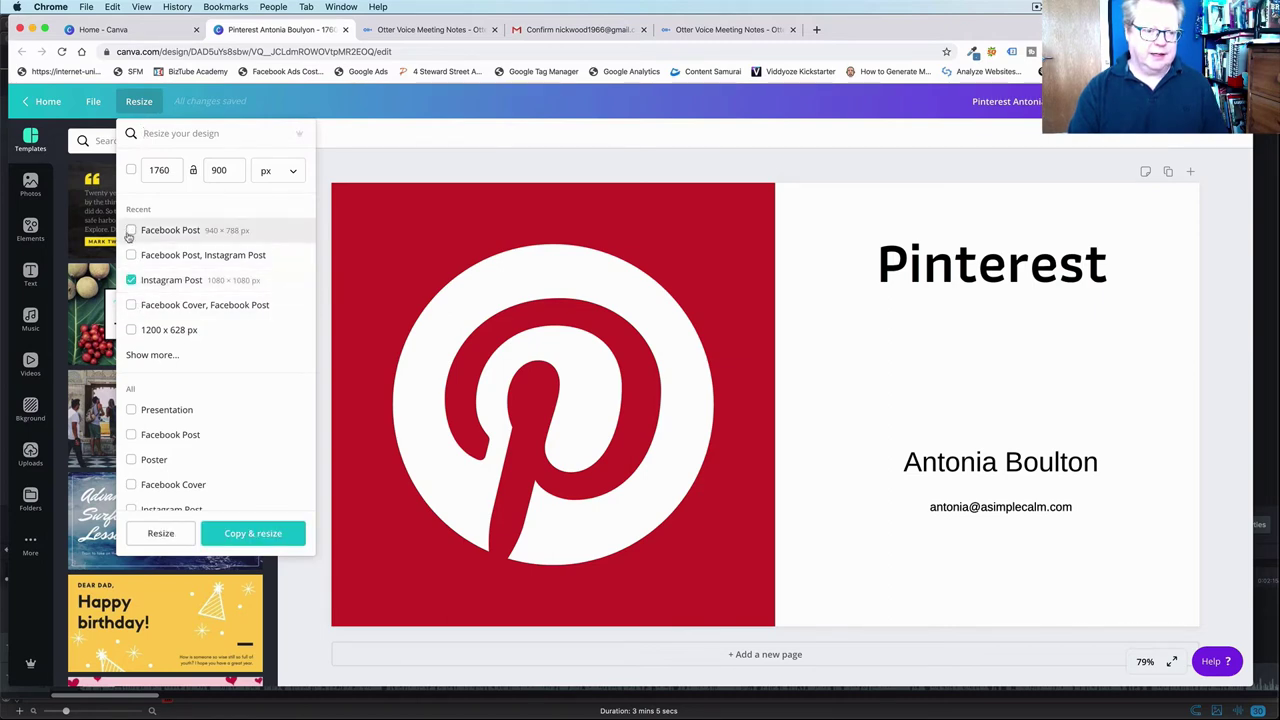
click(131, 255)
click(131, 280)
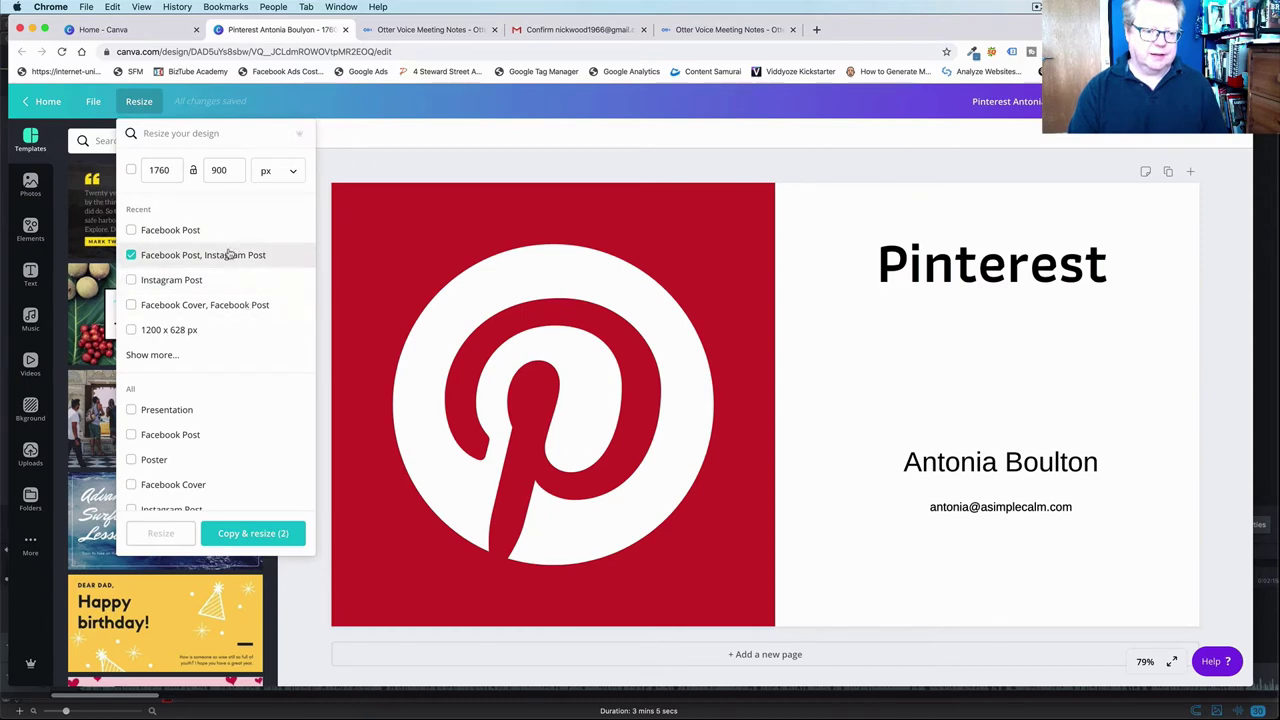
click(131, 230)
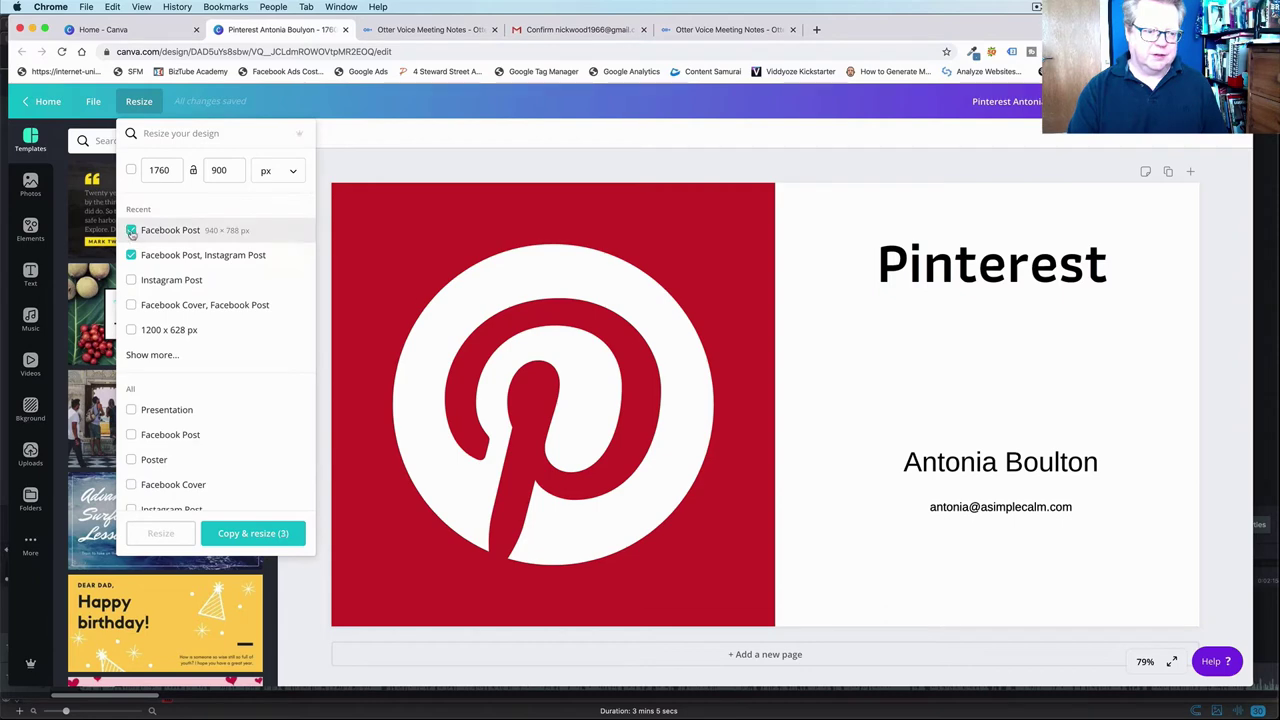
click(131, 255)
click(133, 282)
scroll(262, 330, down, 5)
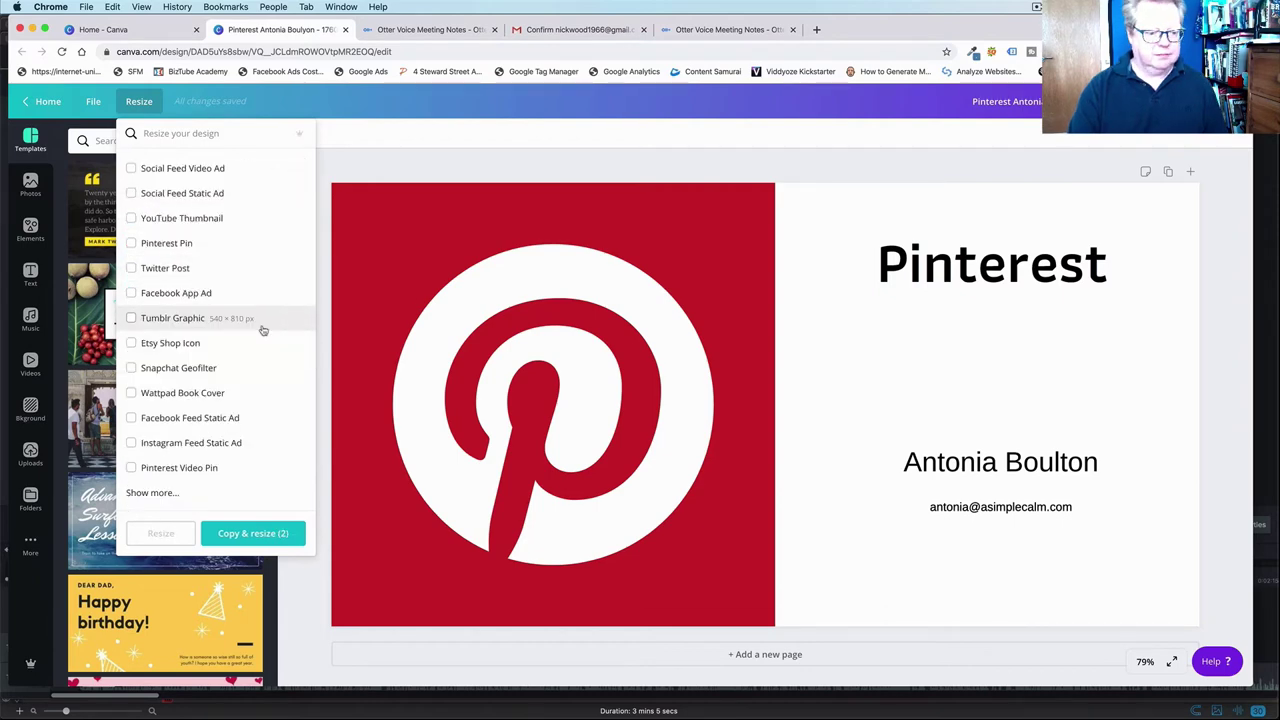
click(186, 469)
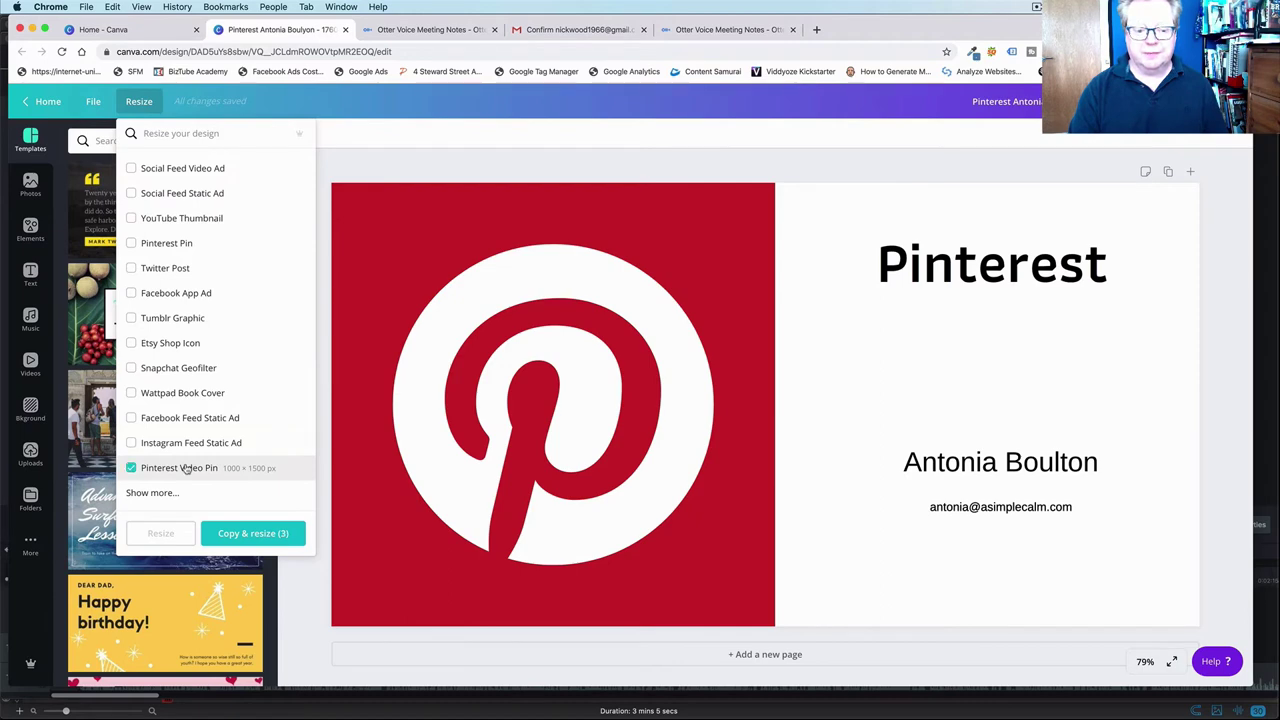
click(253, 534)
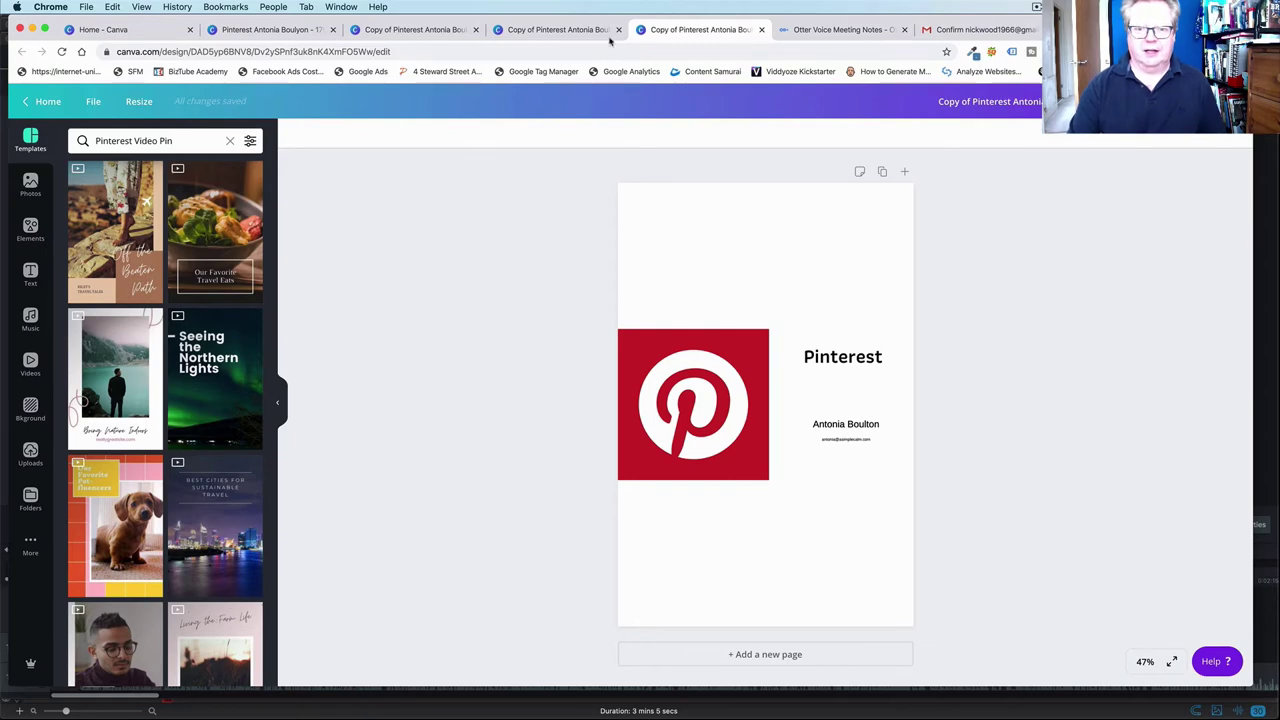
click(316, 33)
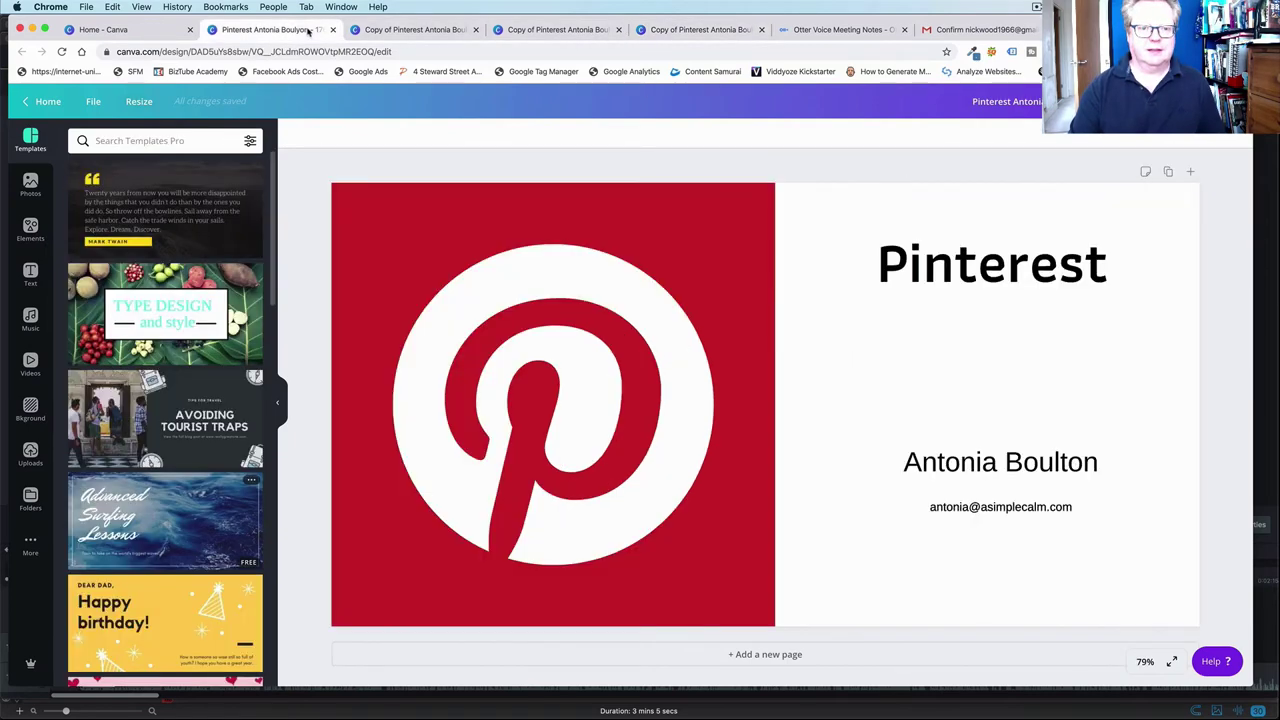
click(429, 31)
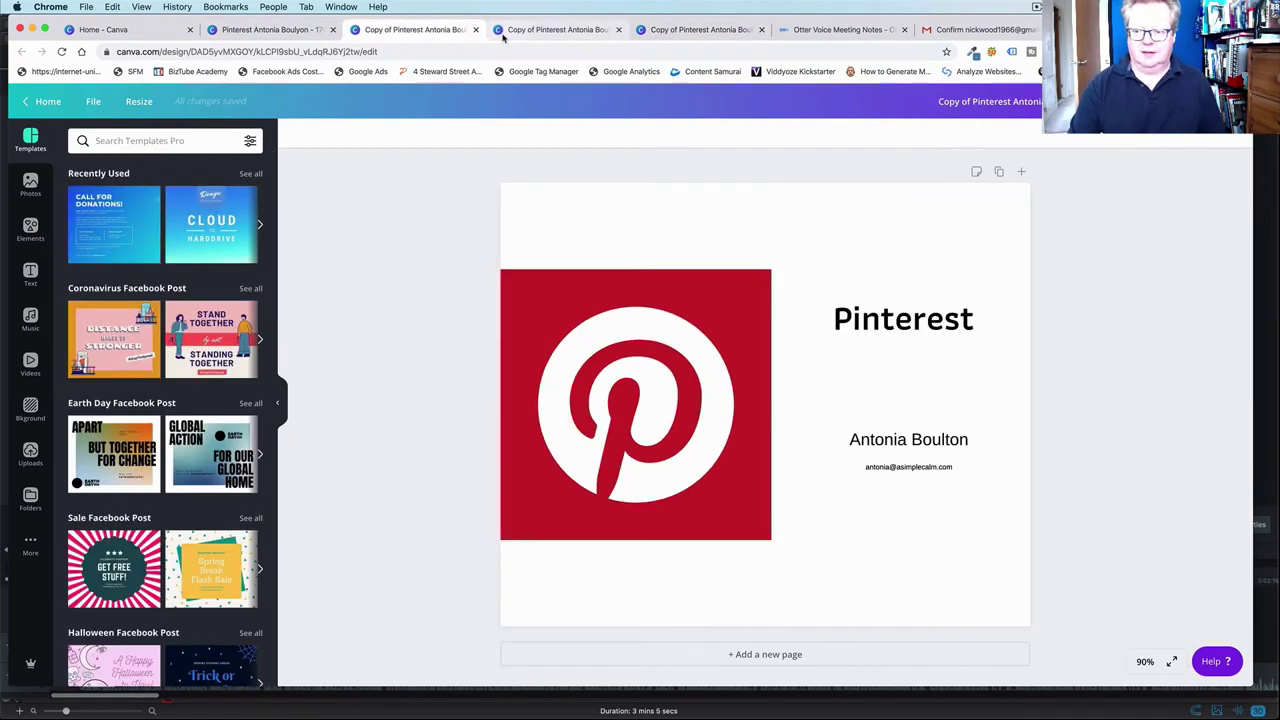
click(581, 206)
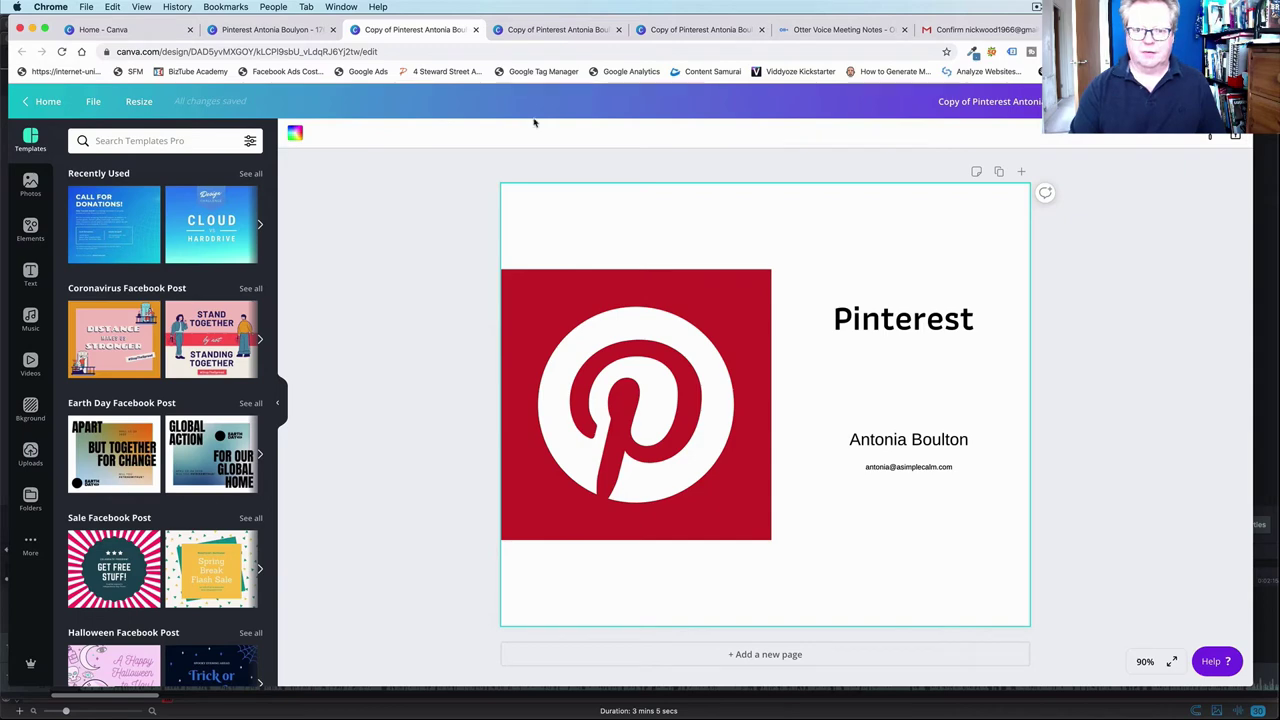
click(543, 32)
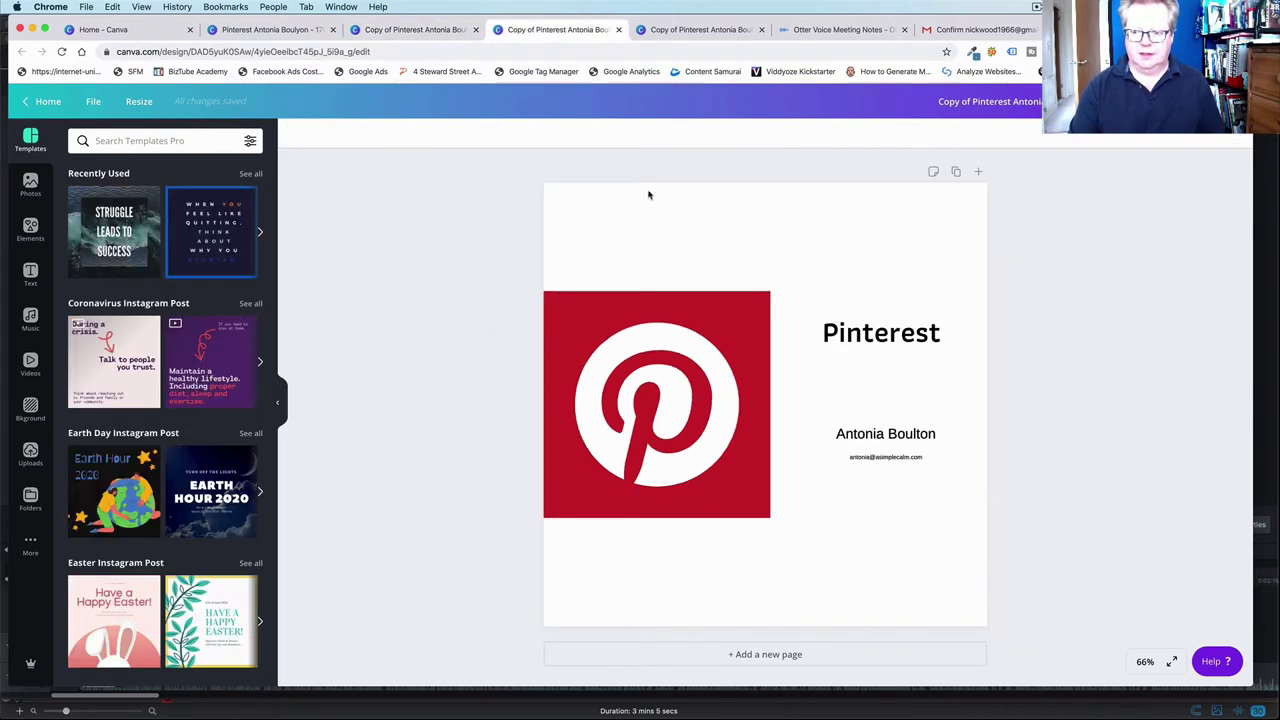
click(686, 225)
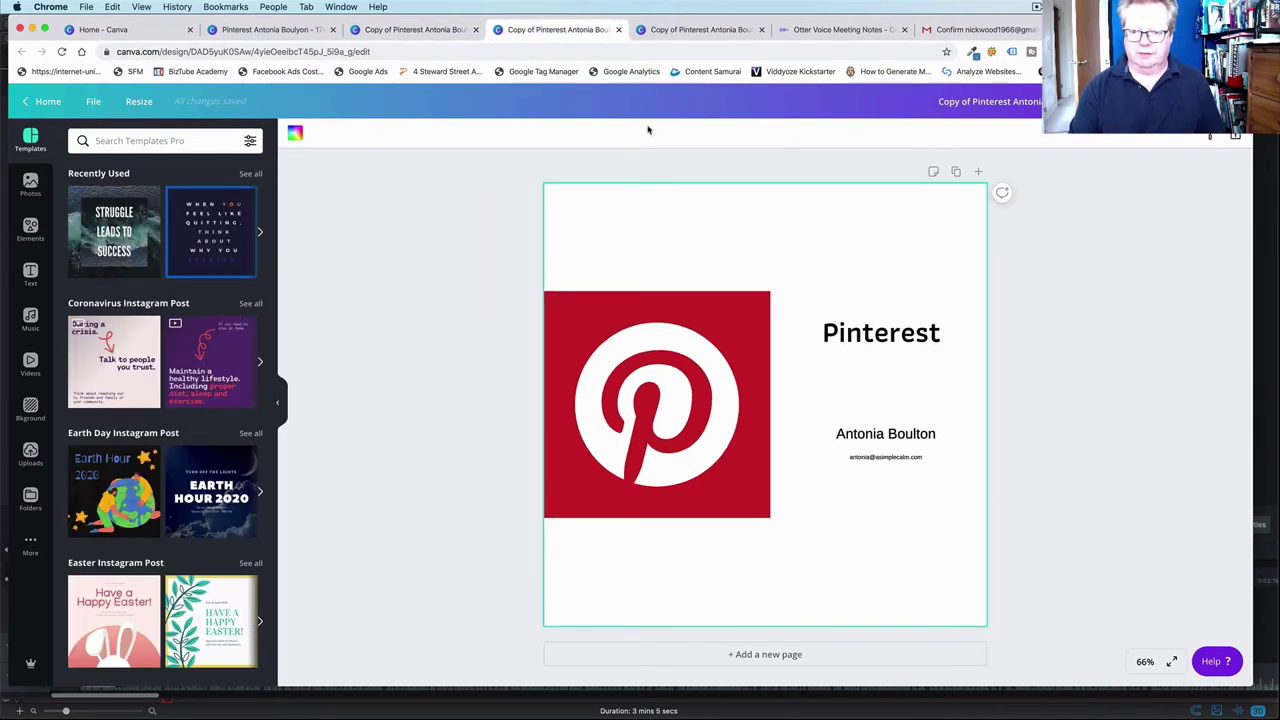
click(668, 36)
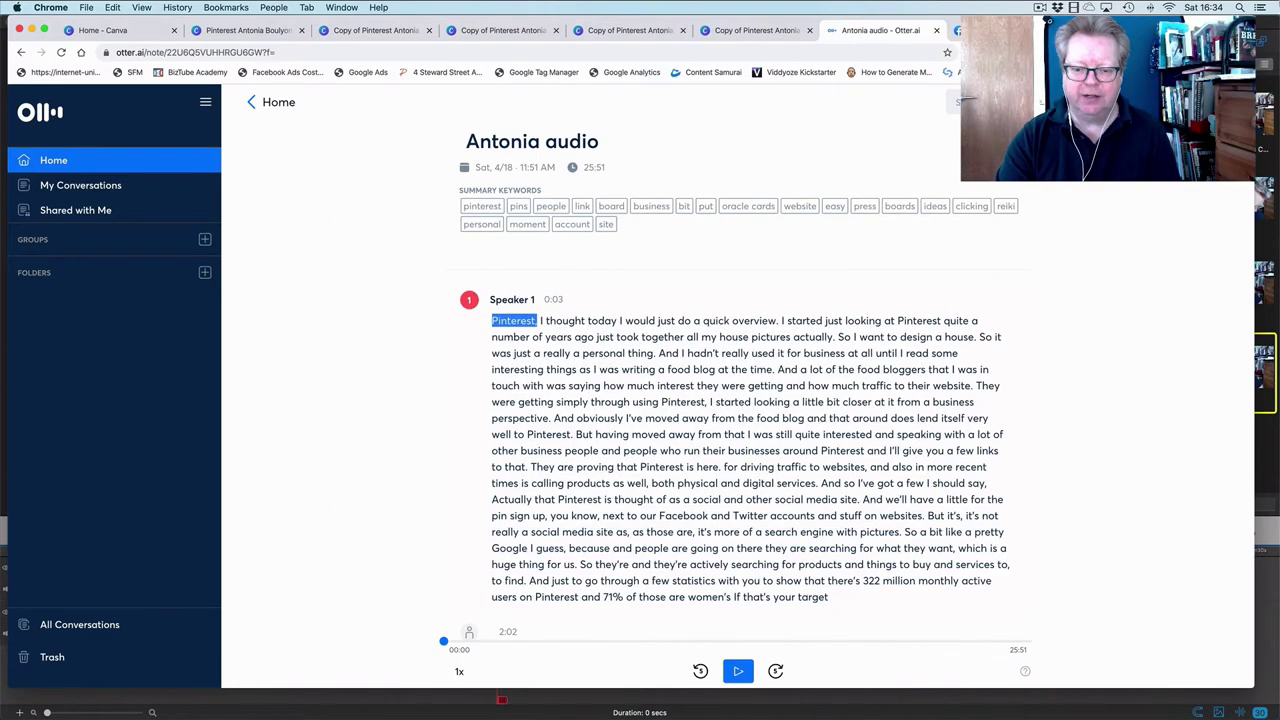
scroll(849, 378, down, 1)
scroll(849, 378, up, 1)
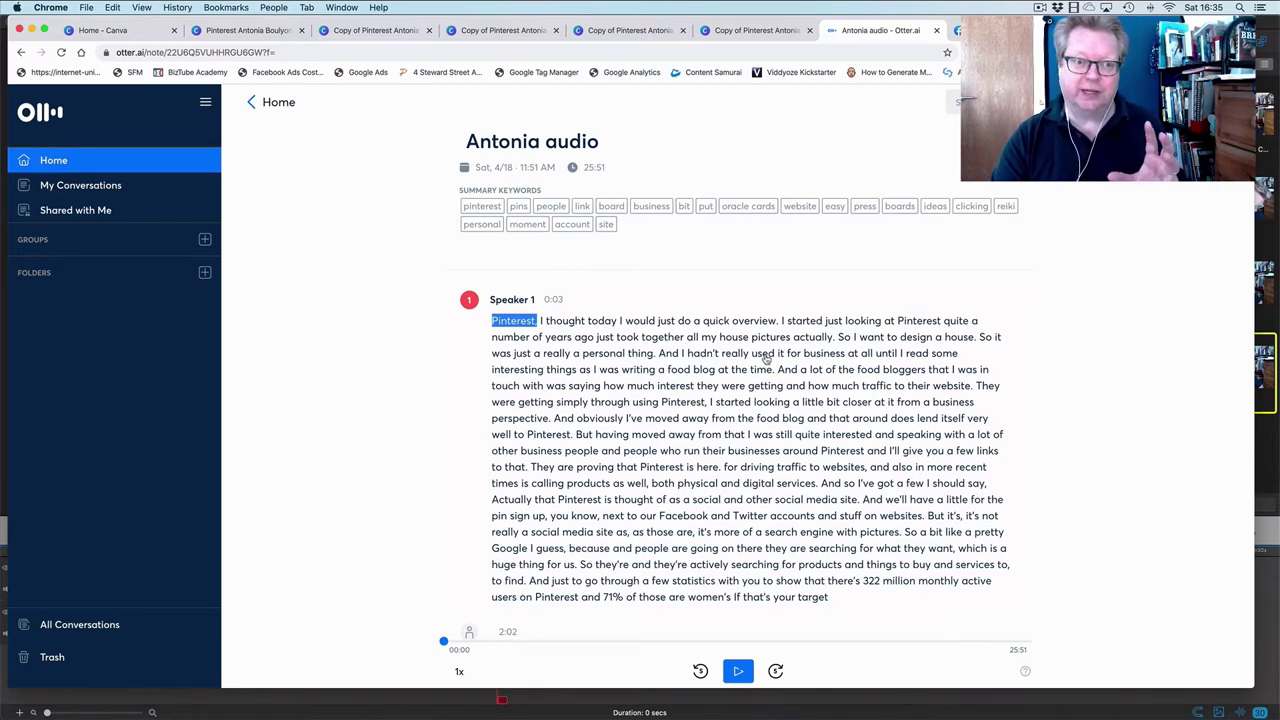
scroll(766, 358, down, 15)
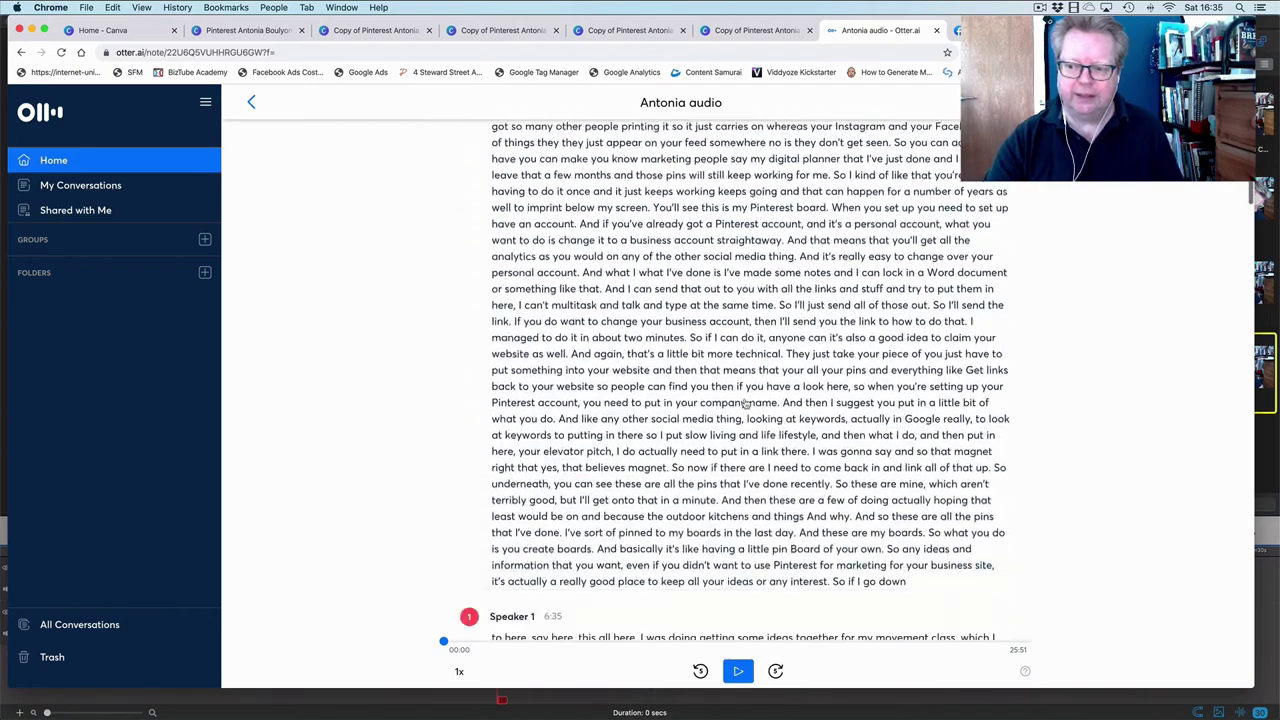
scroll(745, 403, down, 20)
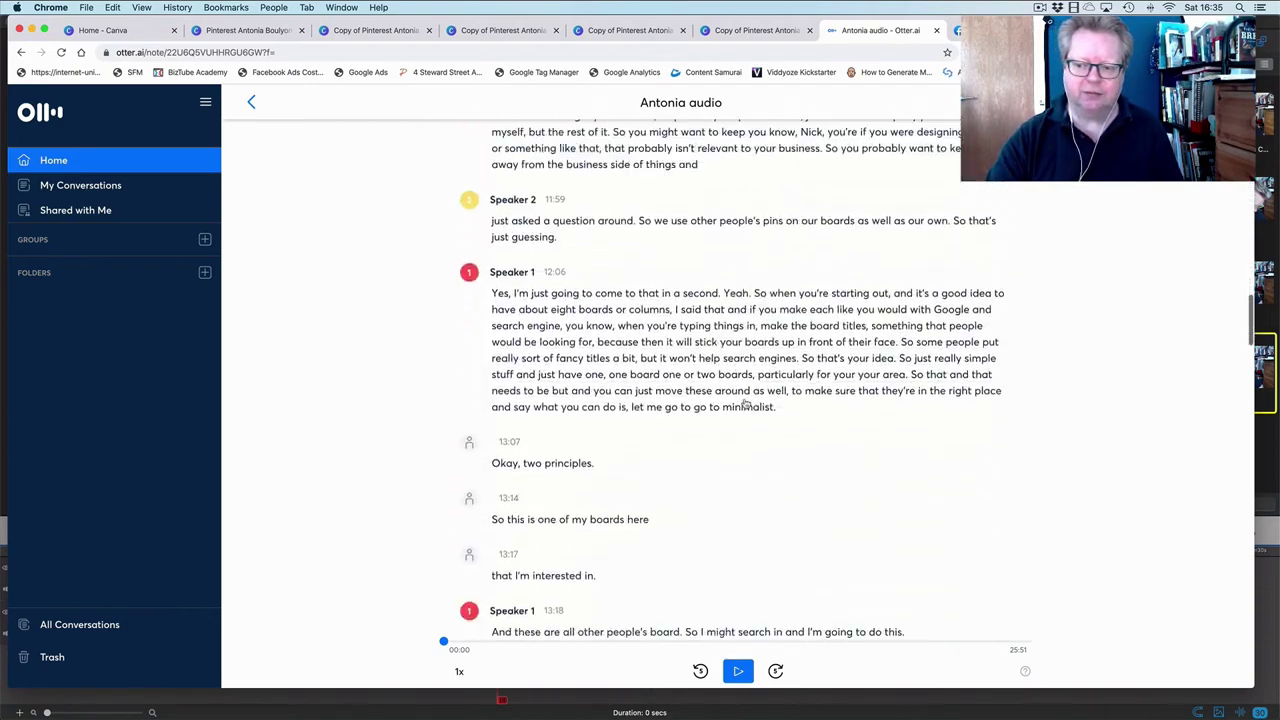
scroll(745, 403, down, 20)
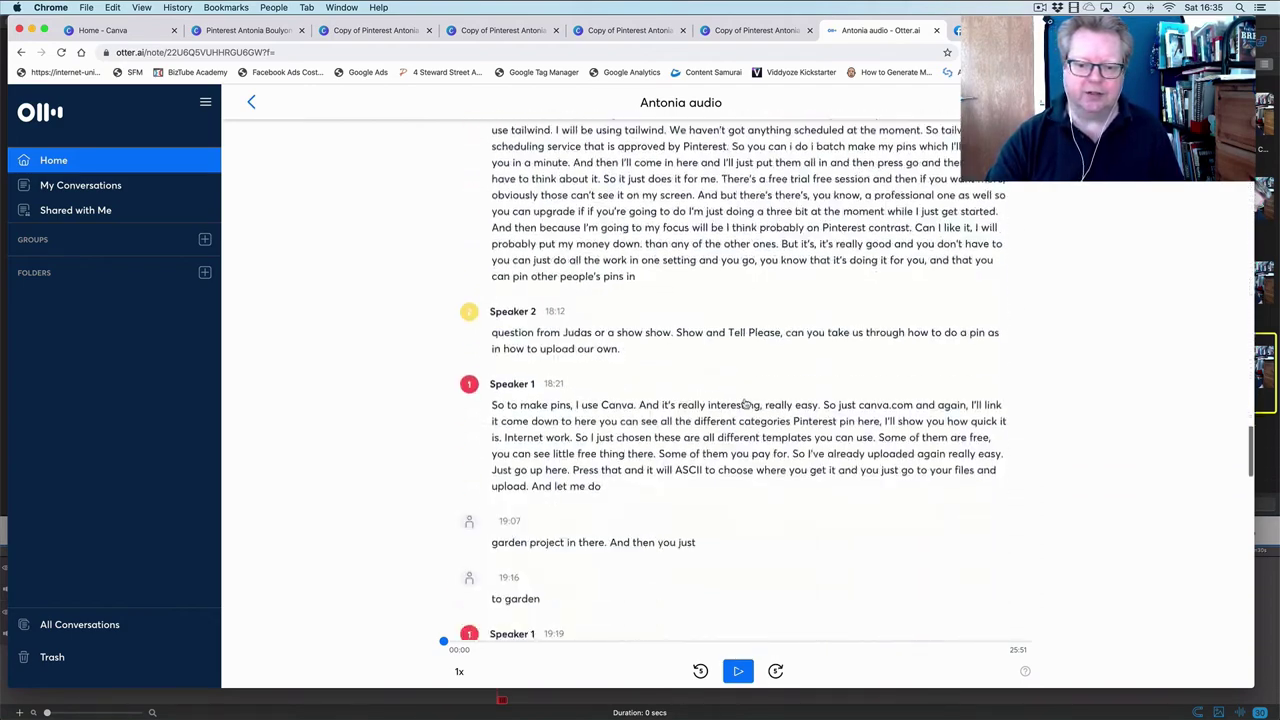
scroll(745, 403, down, 5)
scroll(691, 454, up, 20)
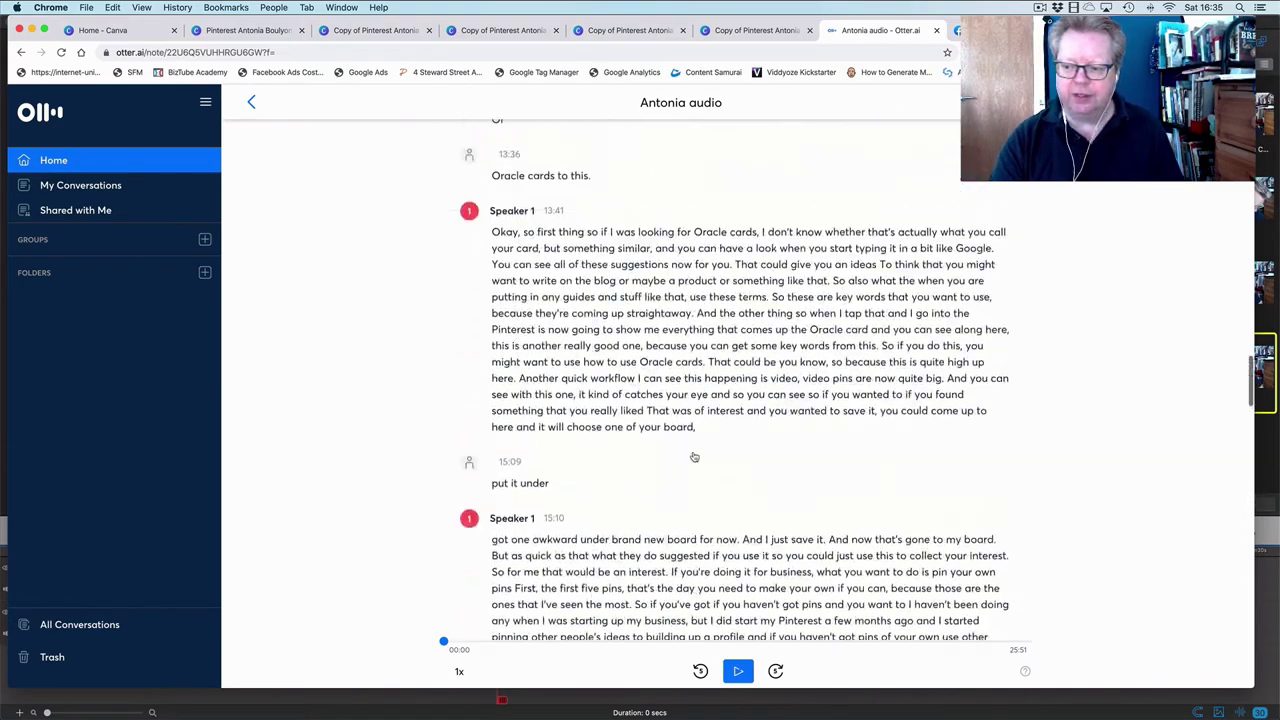
scroll(694, 457, up, 20)
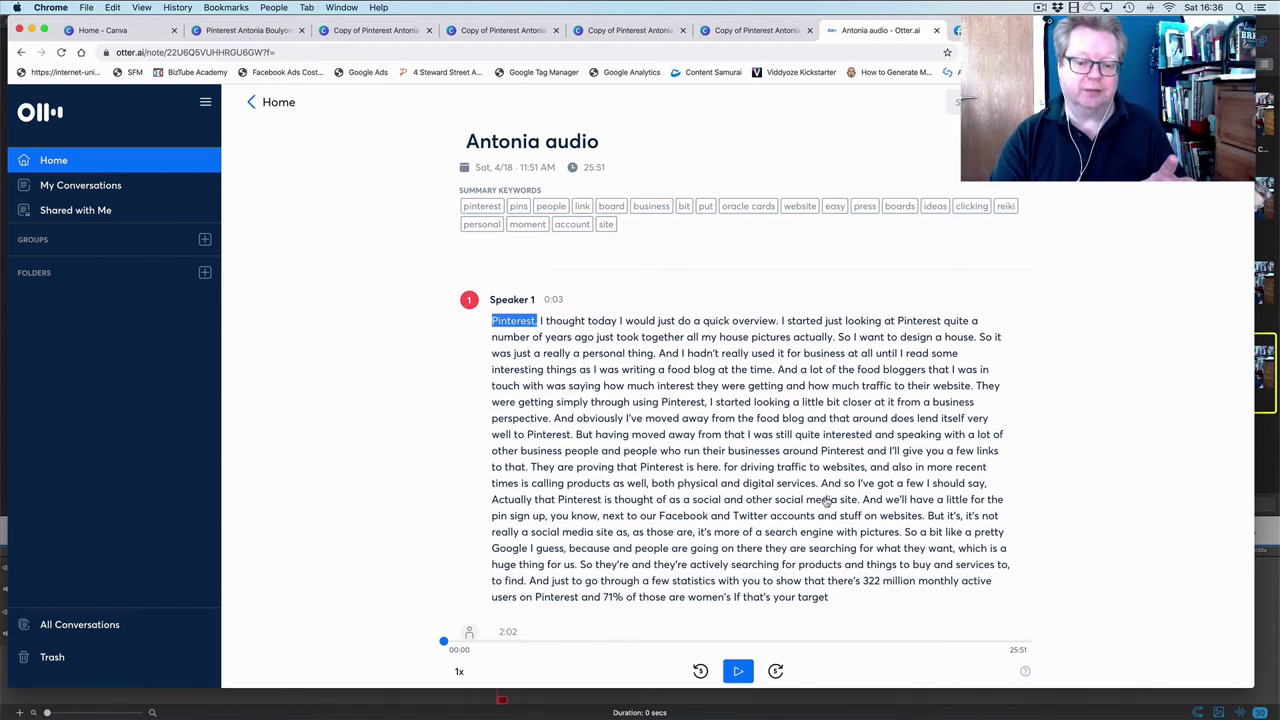
scroll(827, 501, down, 15)
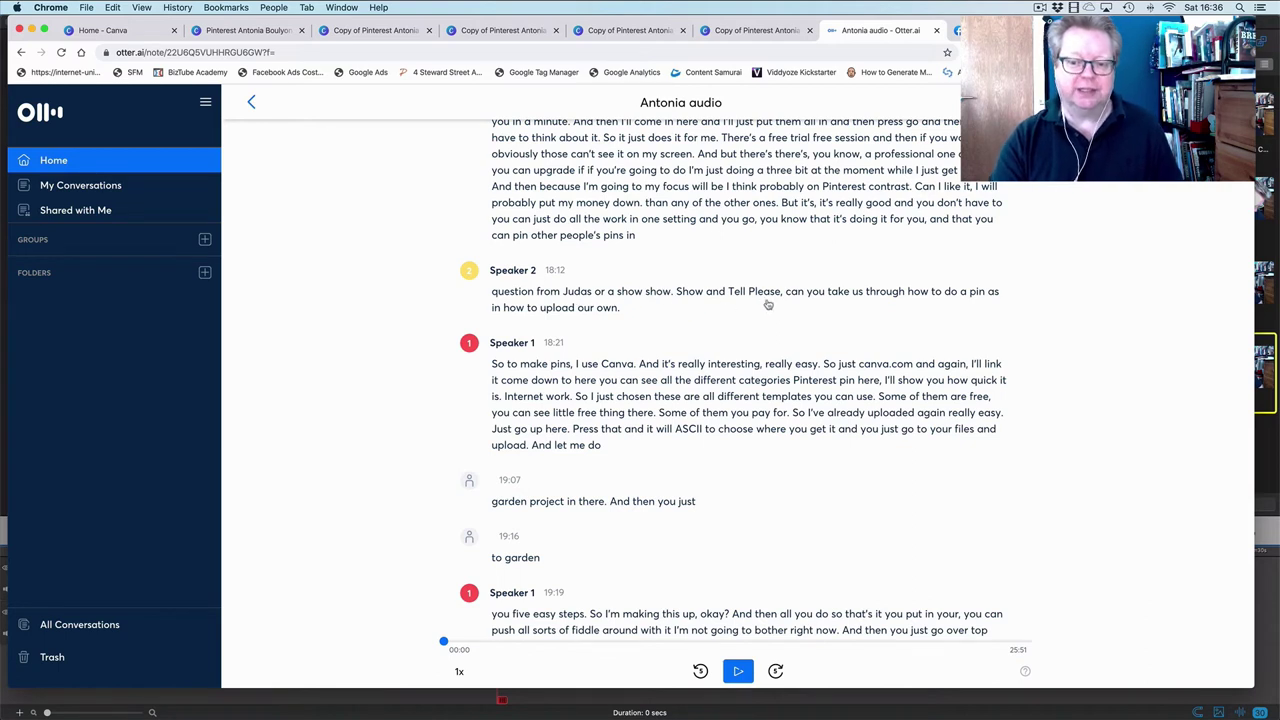
scroll(852, 378, down, 1)
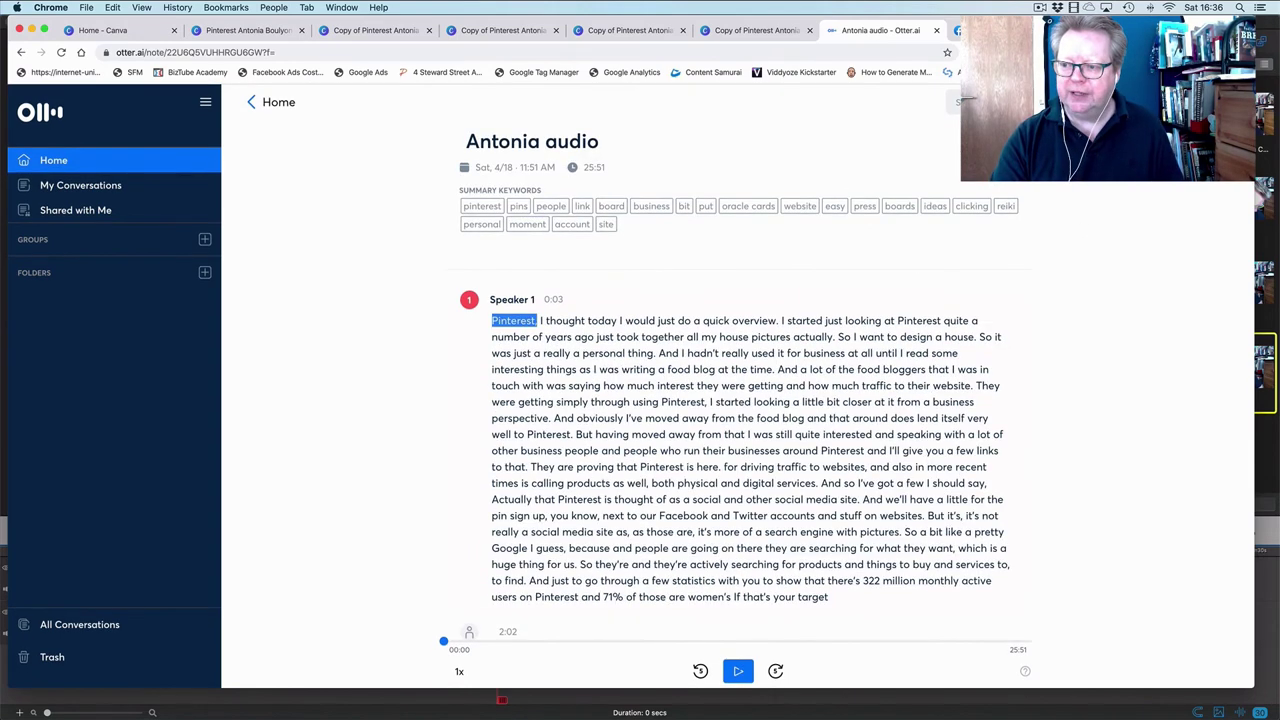
- Export the Otter.ai conversation transcript as a TXT text file
click(1232, 165)
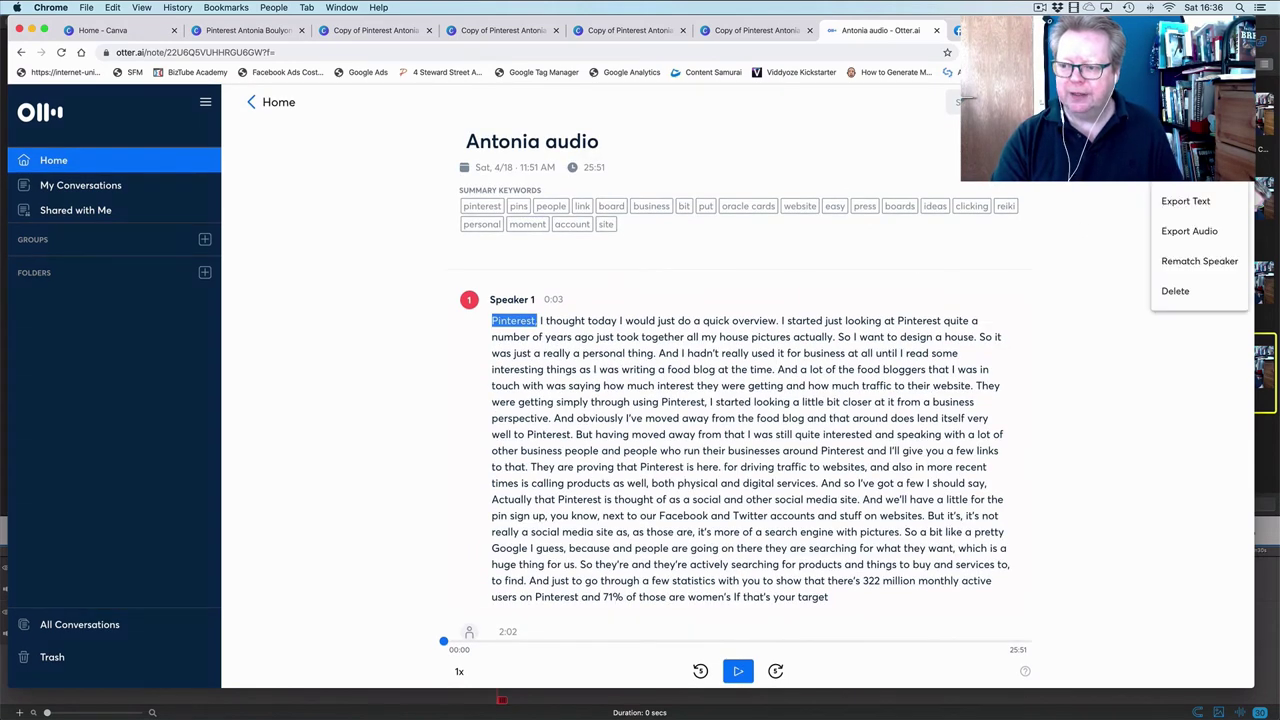
click(1185, 205)
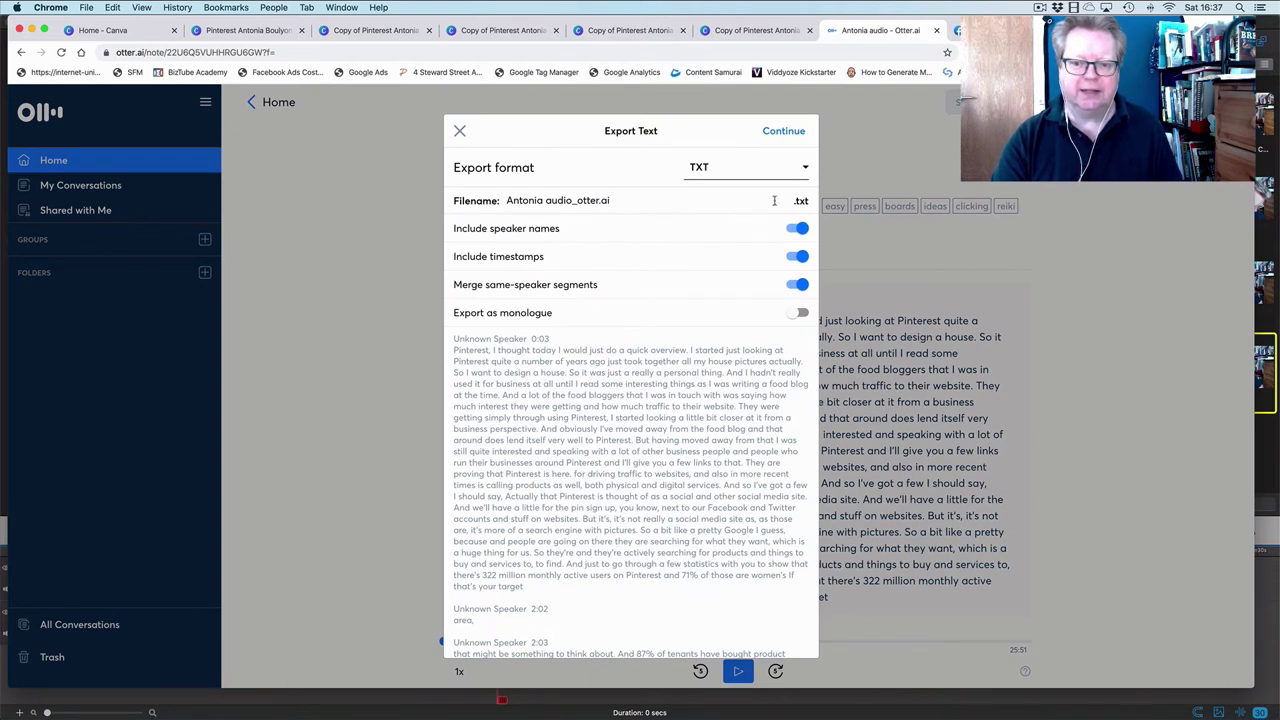
click(805, 168)
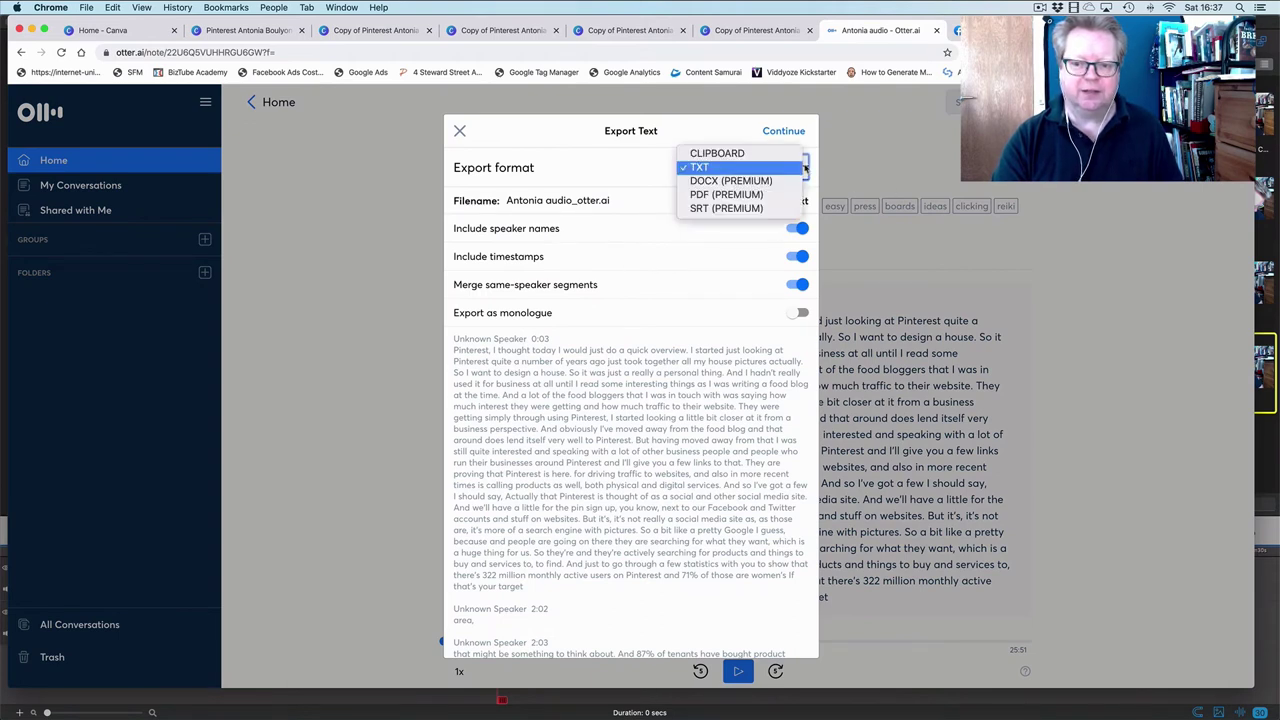
click(719, 168)
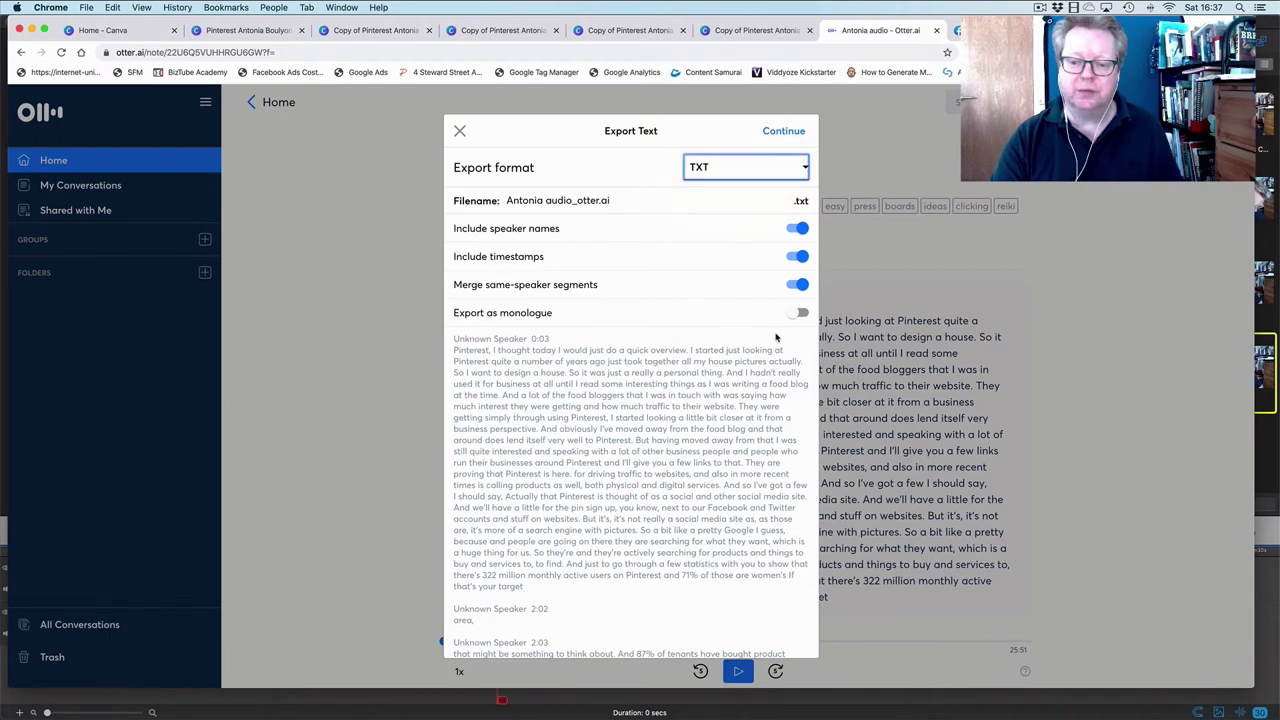
click(786, 131)
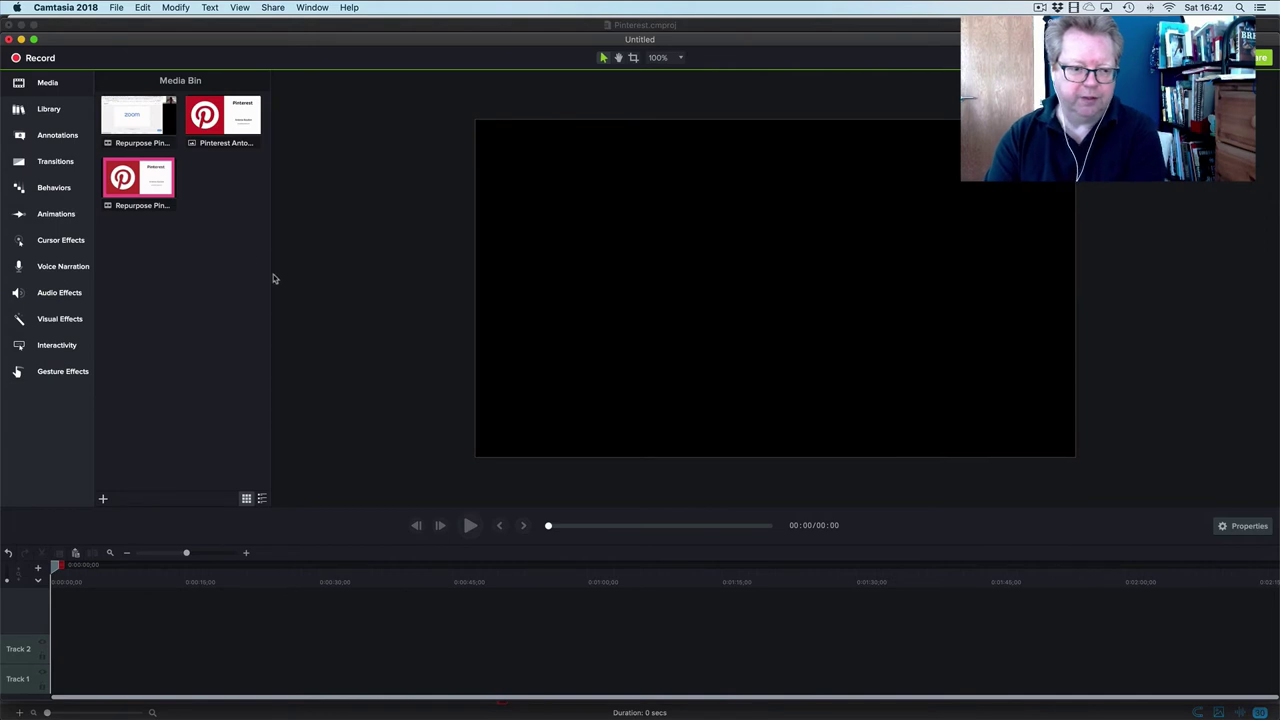
- Drag the pink-framed Repurpose Pinterest video from the Media Bin onto the timeline
drag(137, 180, 45, 686)
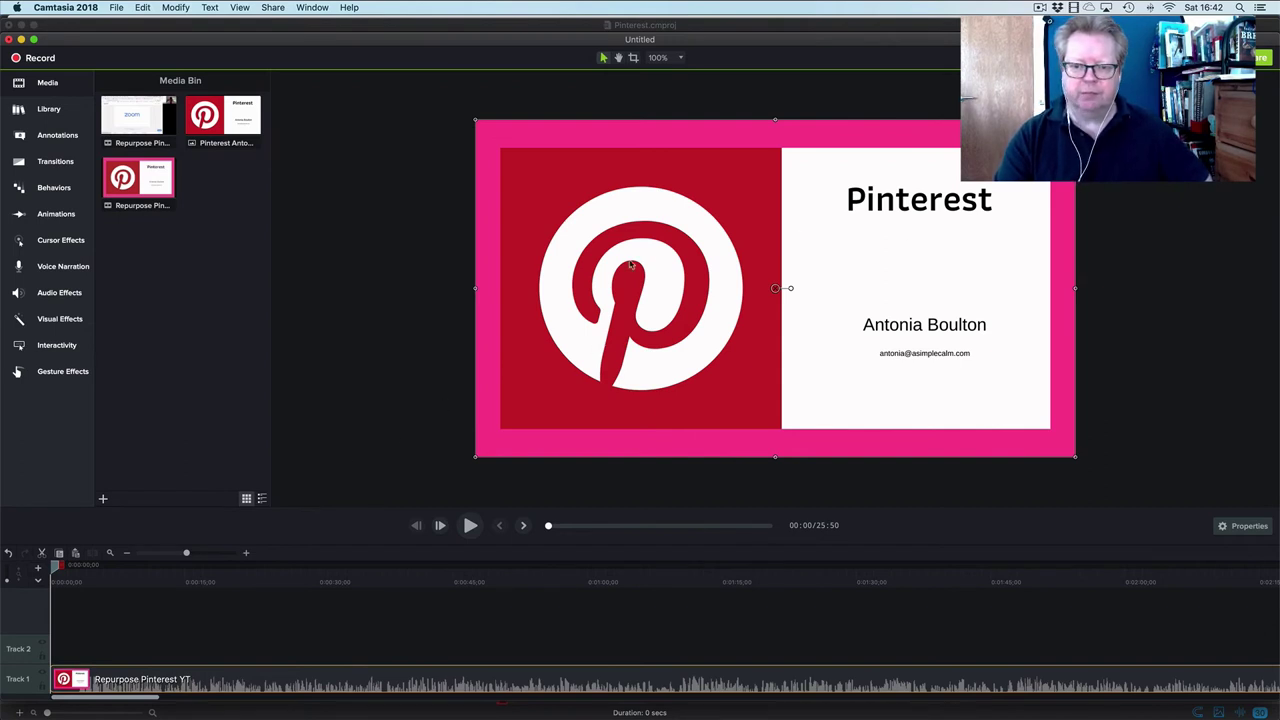
right_click(858, 347)
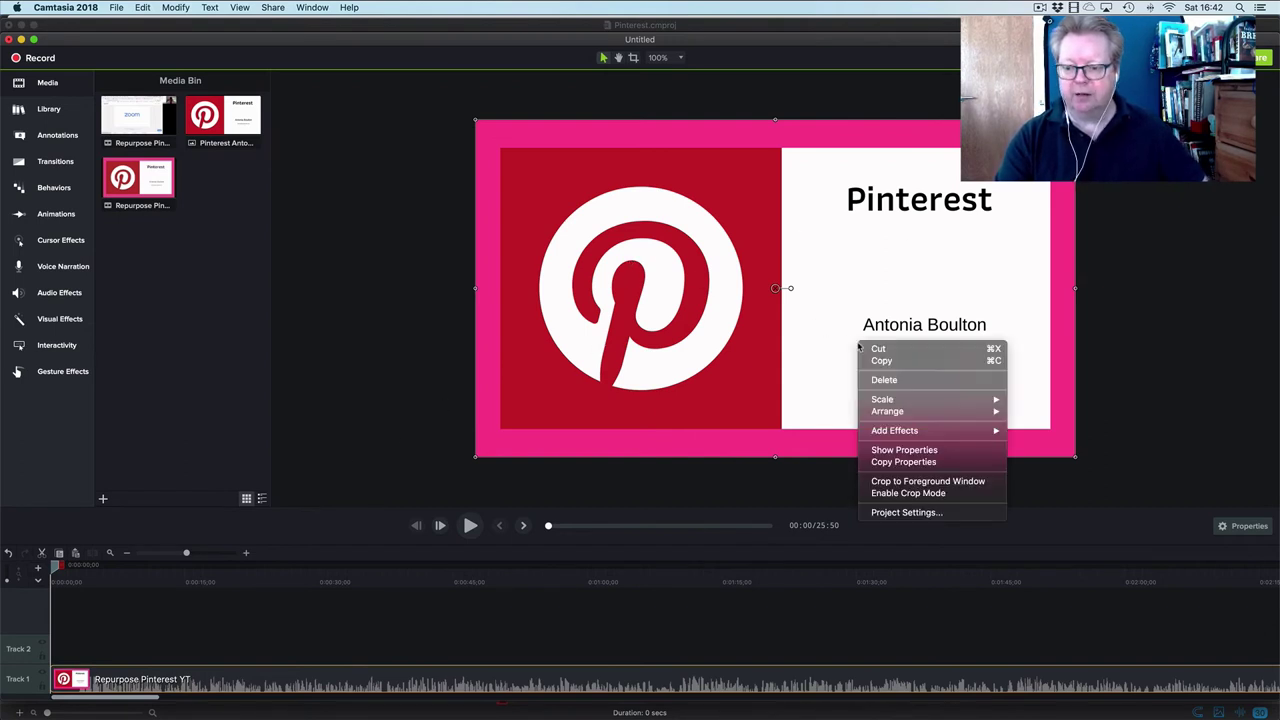
- Change the project width to 1080 so the canvas becomes square
click(938, 514)
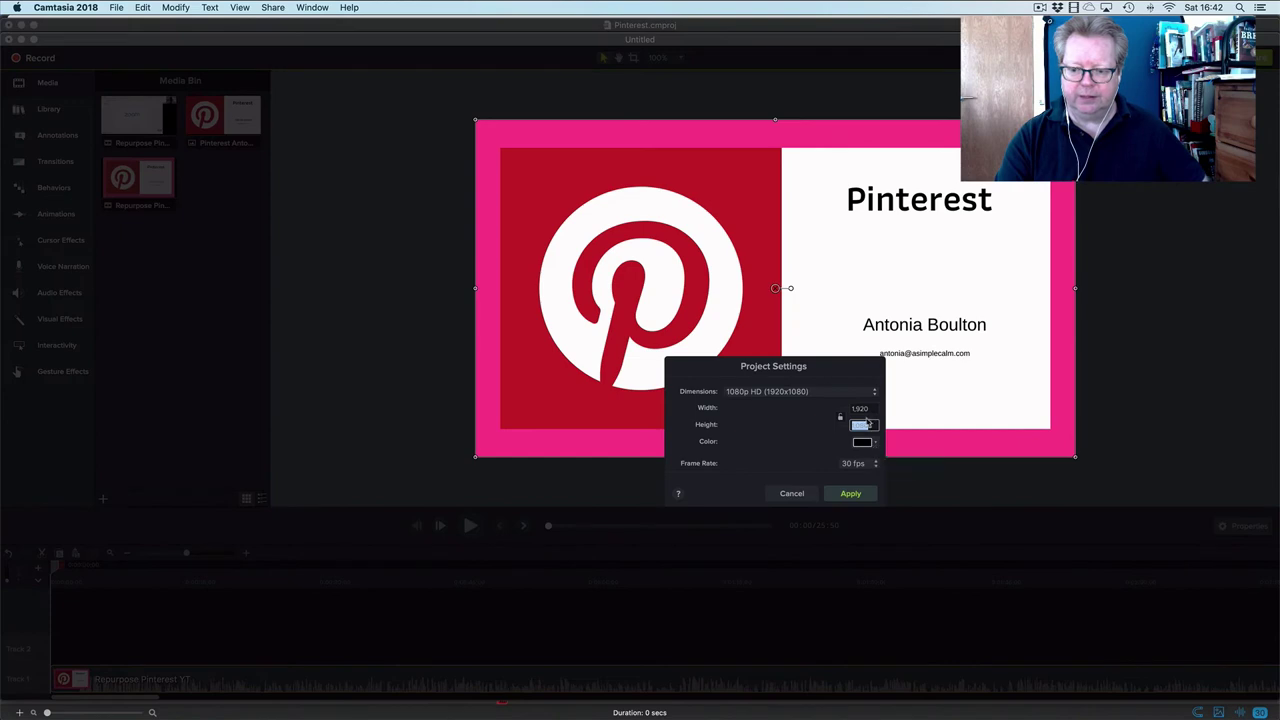
click(862, 408)
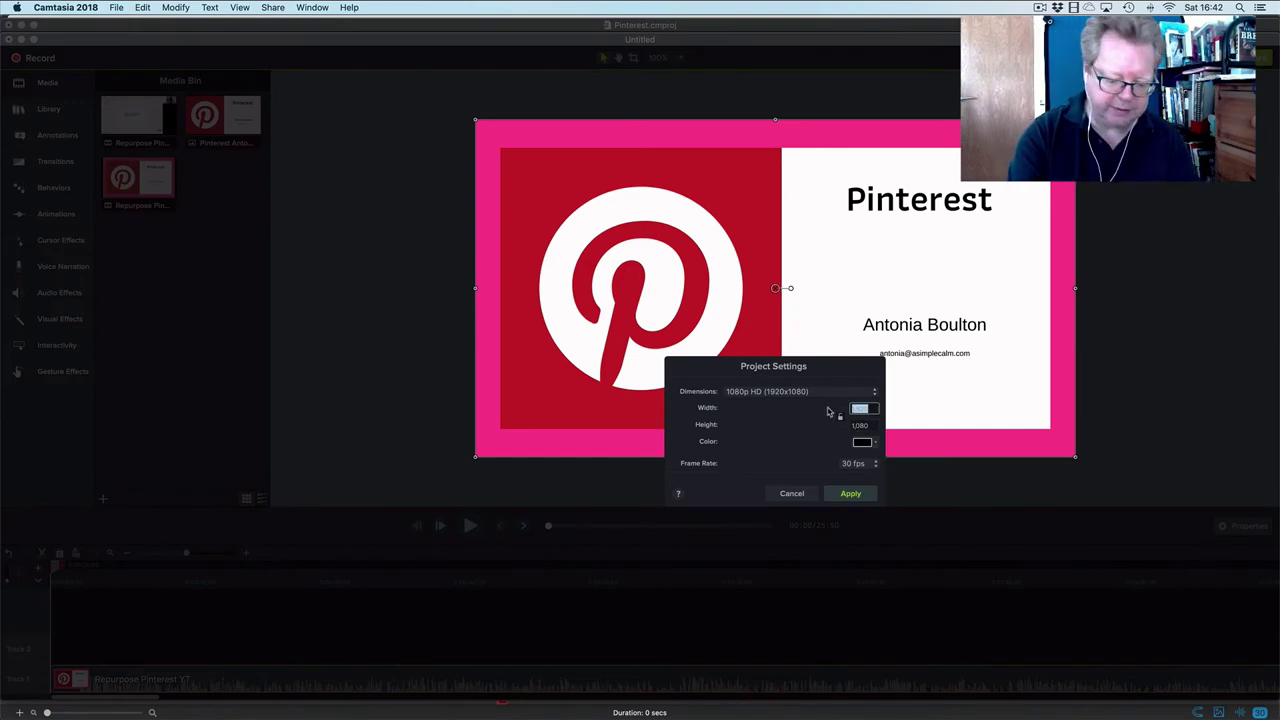
text(1080)
key(Return)
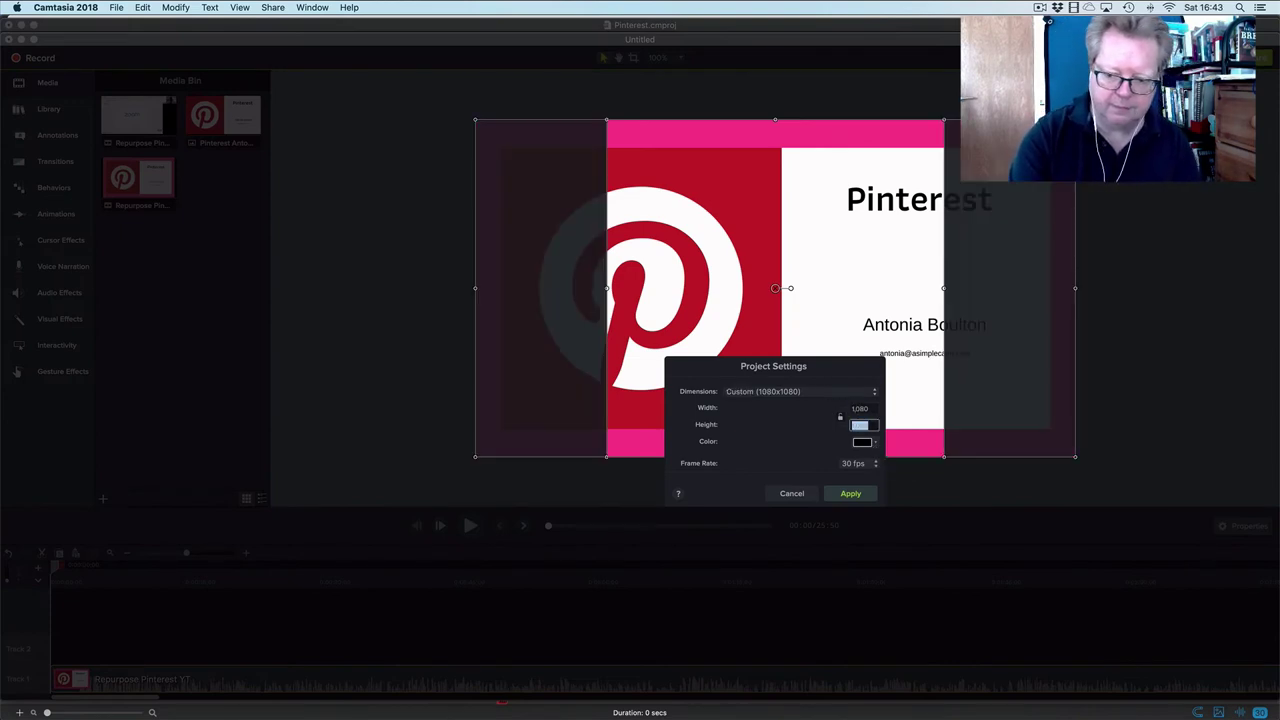
- Scale the title slide to the canvas width, centre it vertically, and return the playhead near 0:02
drag(937, 254, 864, 316)
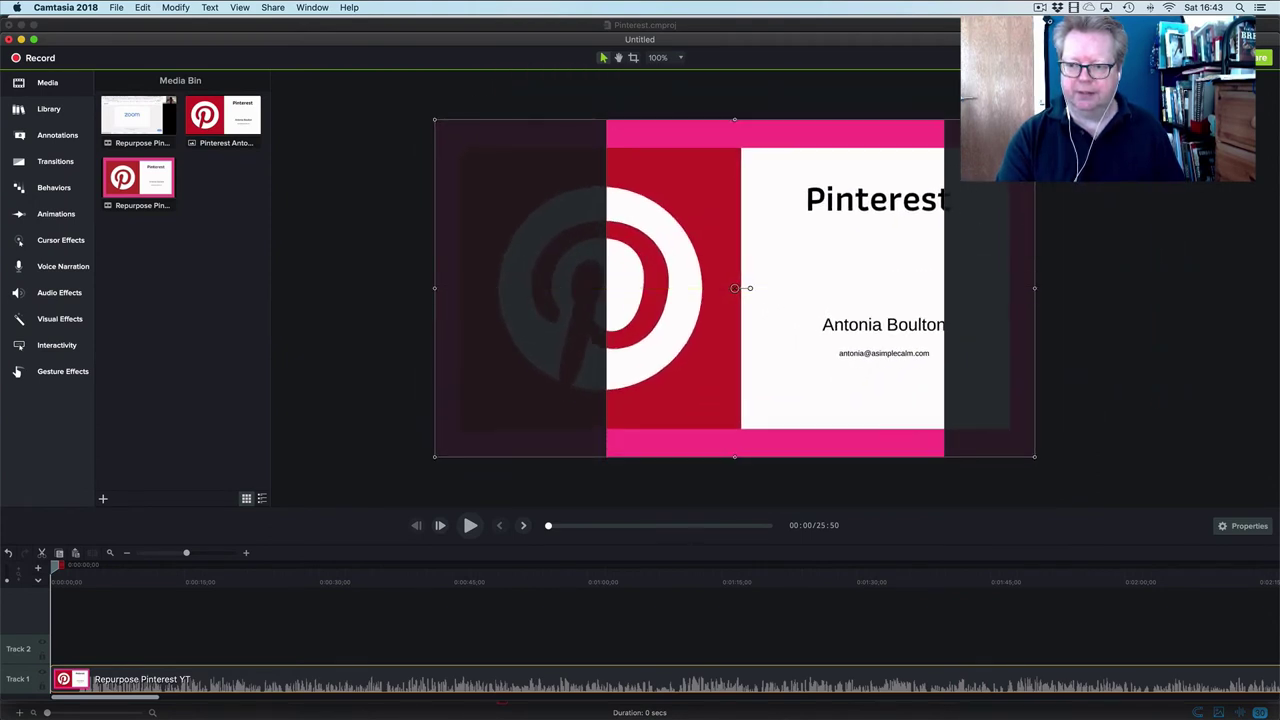
drag(1034, 120, 944, 170)
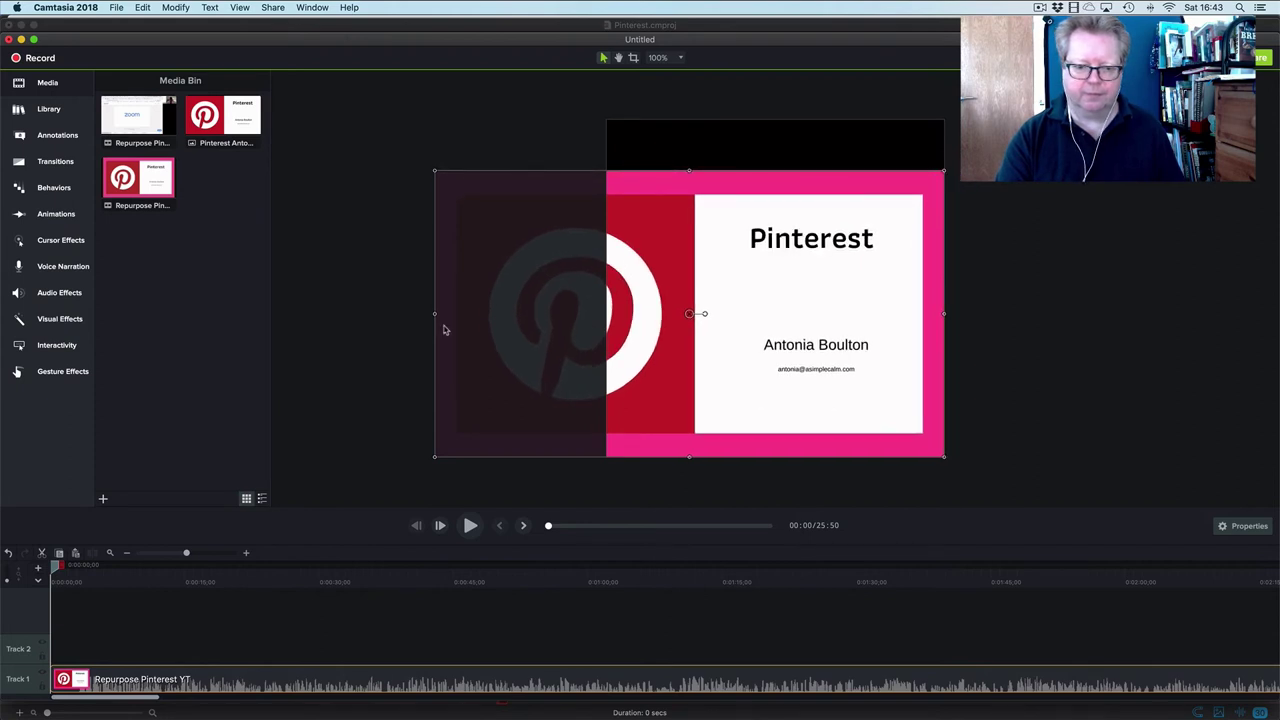
drag(434, 460, 607, 346)
click(1025, 336)
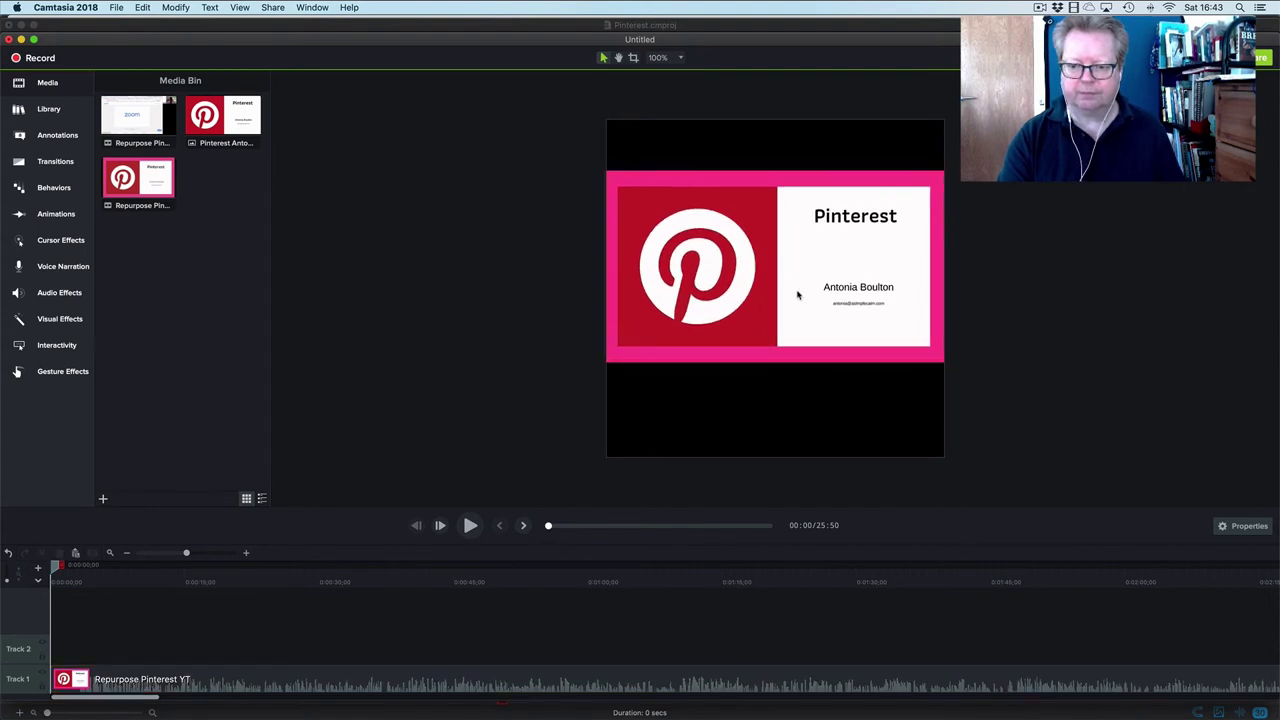
drag(797, 294, 797, 317)
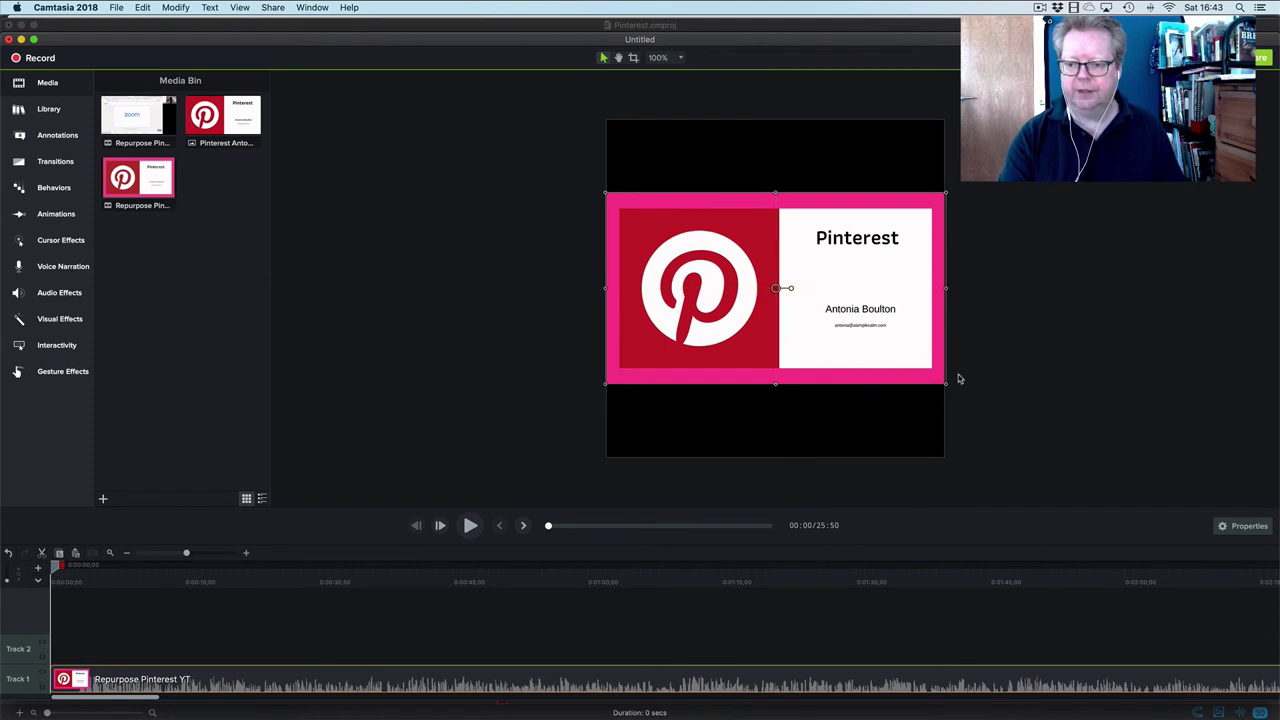
drag(946, 387, 948, 387)
click(579, 417)
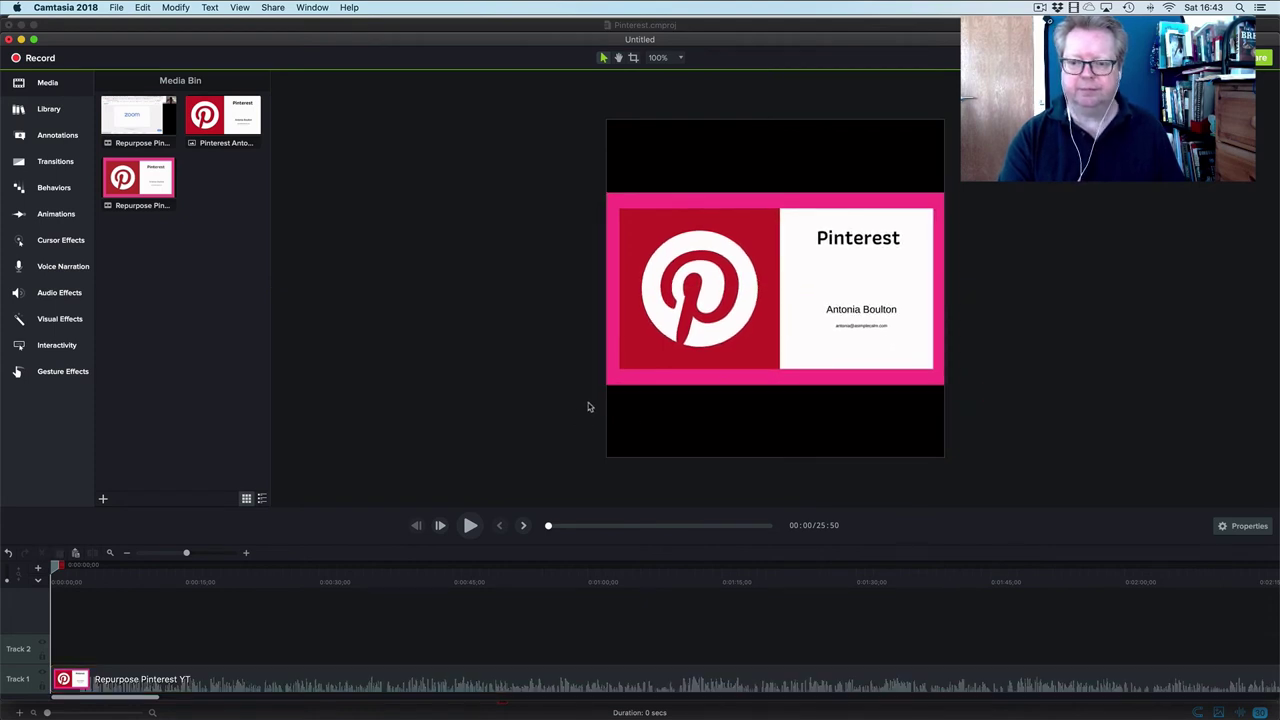
click(616, 384)
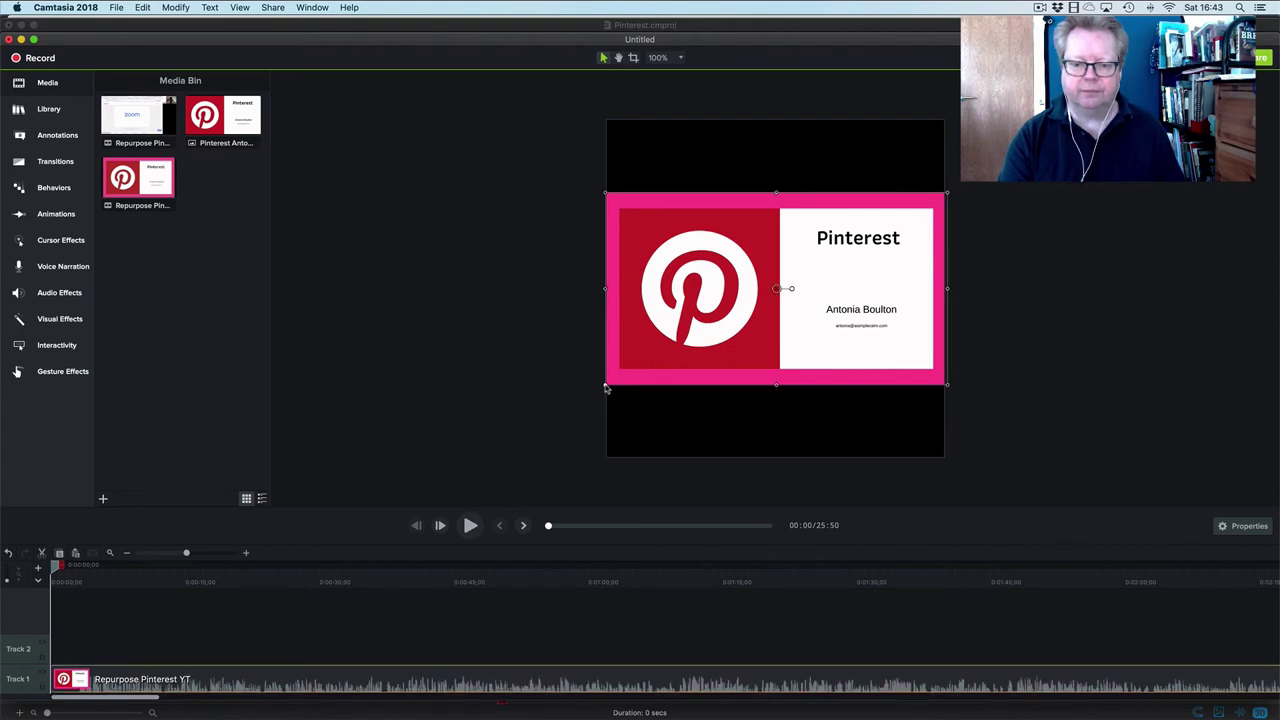
drag(605, 388, 604, 389)
click(584, 397)
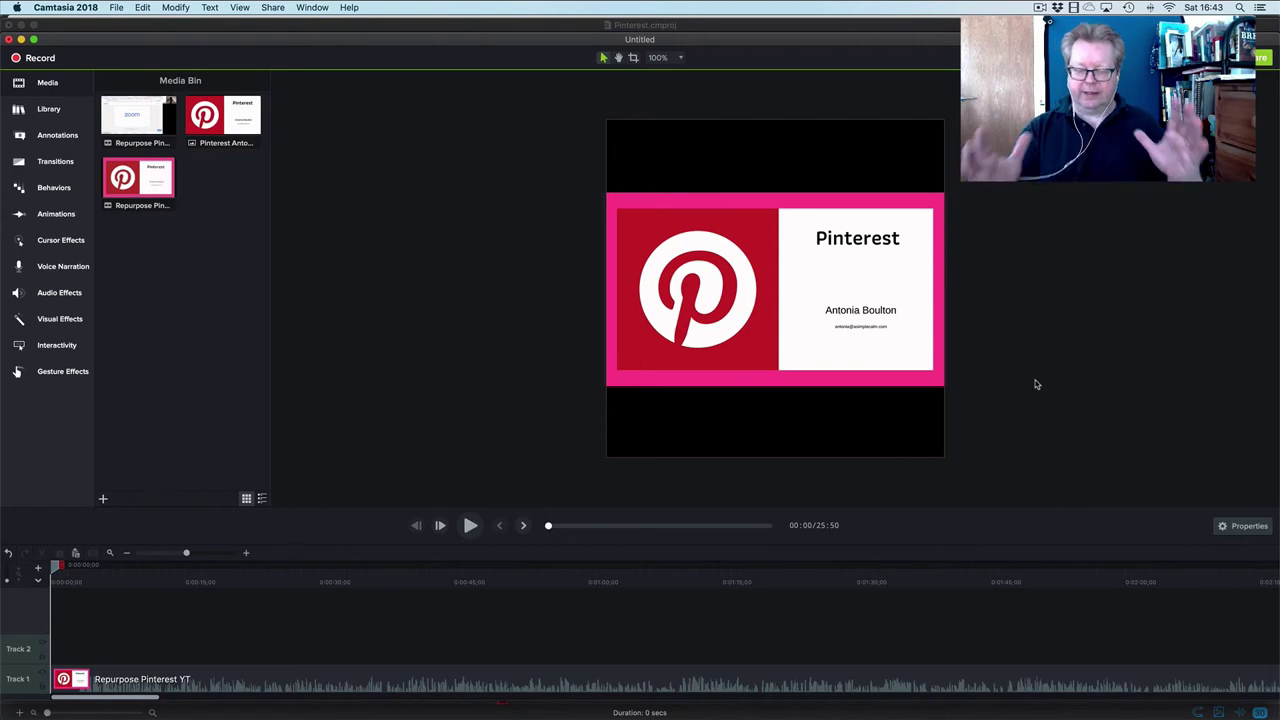
click(282, 581)
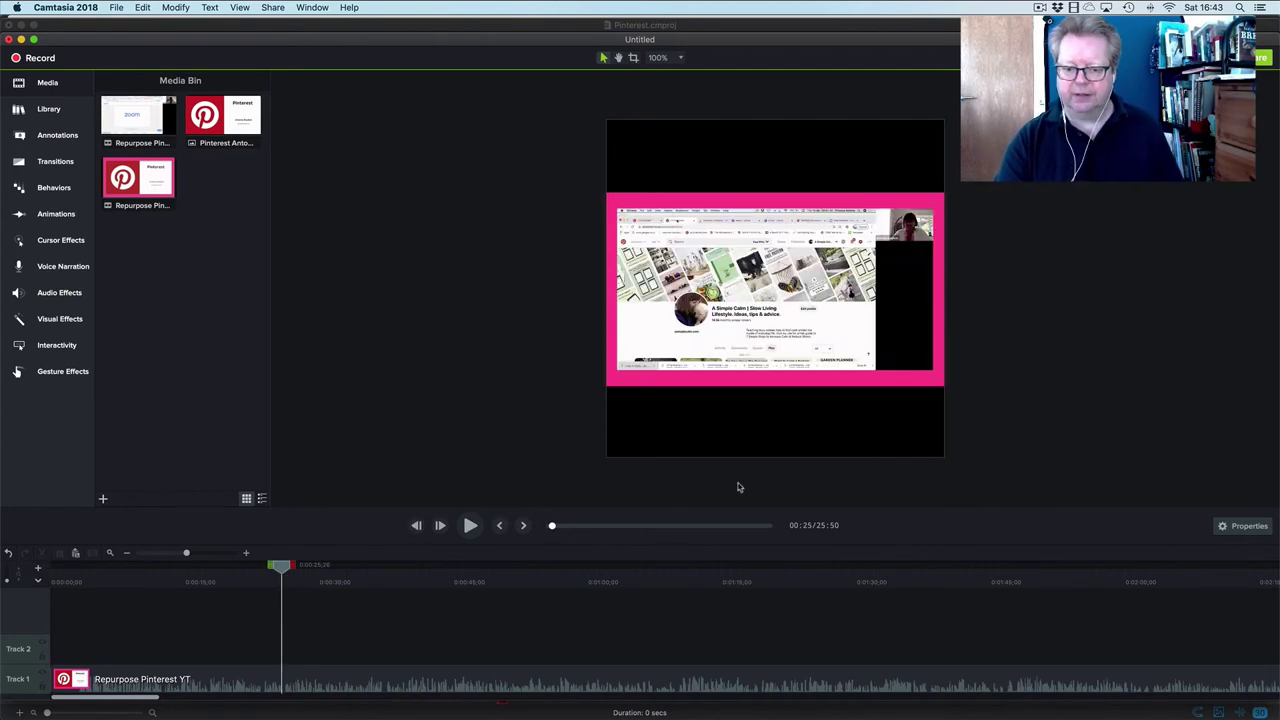
drag(282, 567, 80, 578)
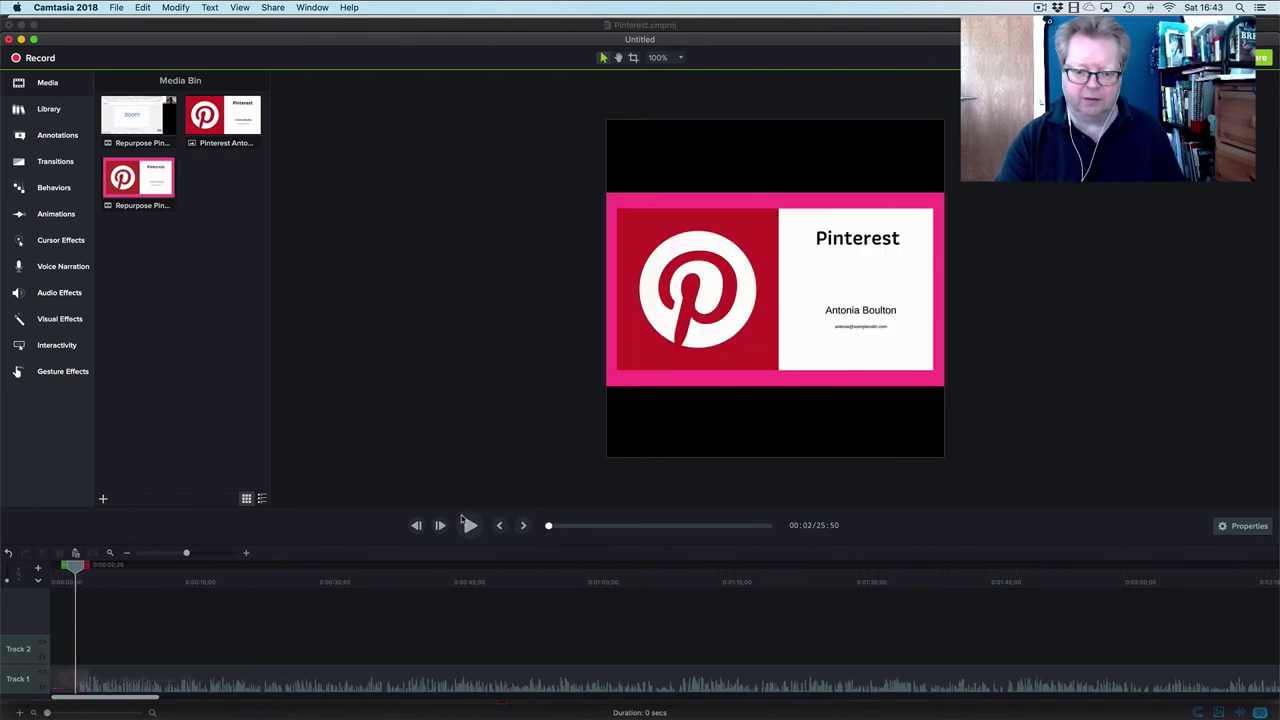
- Set the canvas background colour to the pink eyedropped from the slide's border
right_click(731, 437)
click(770, 516)
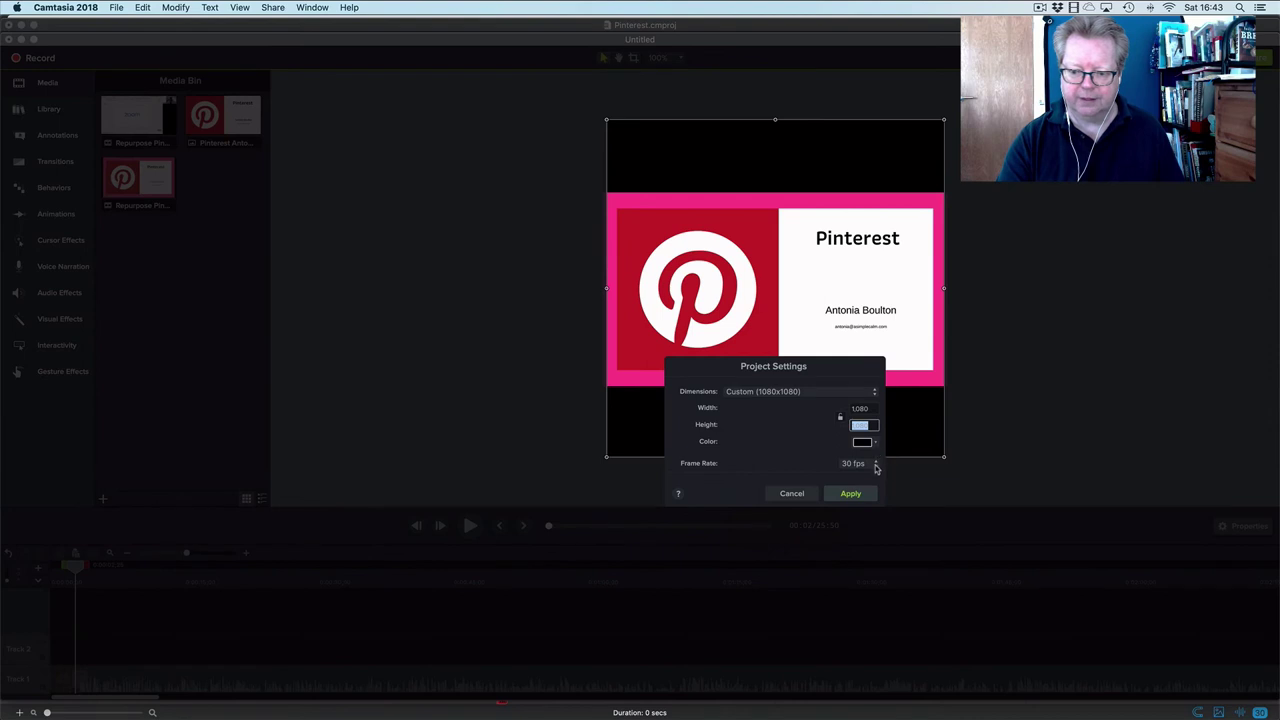
click(874, 443)
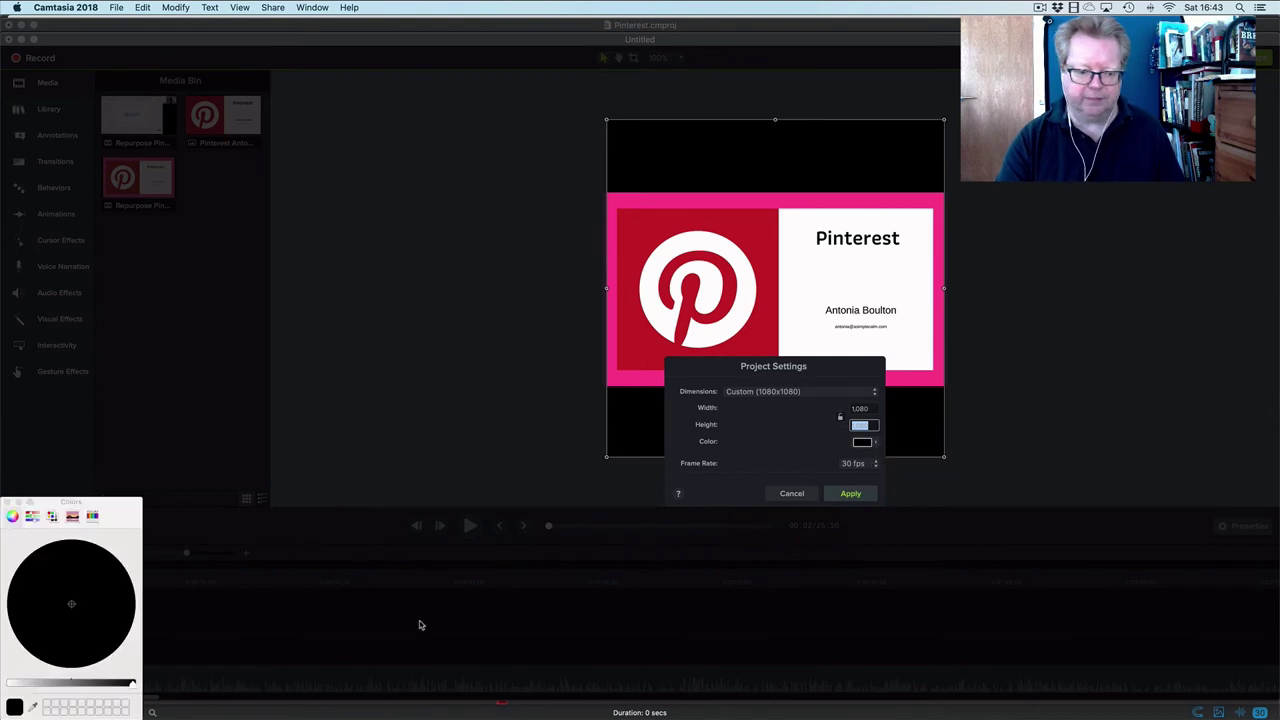
mouse_move(20, 709)
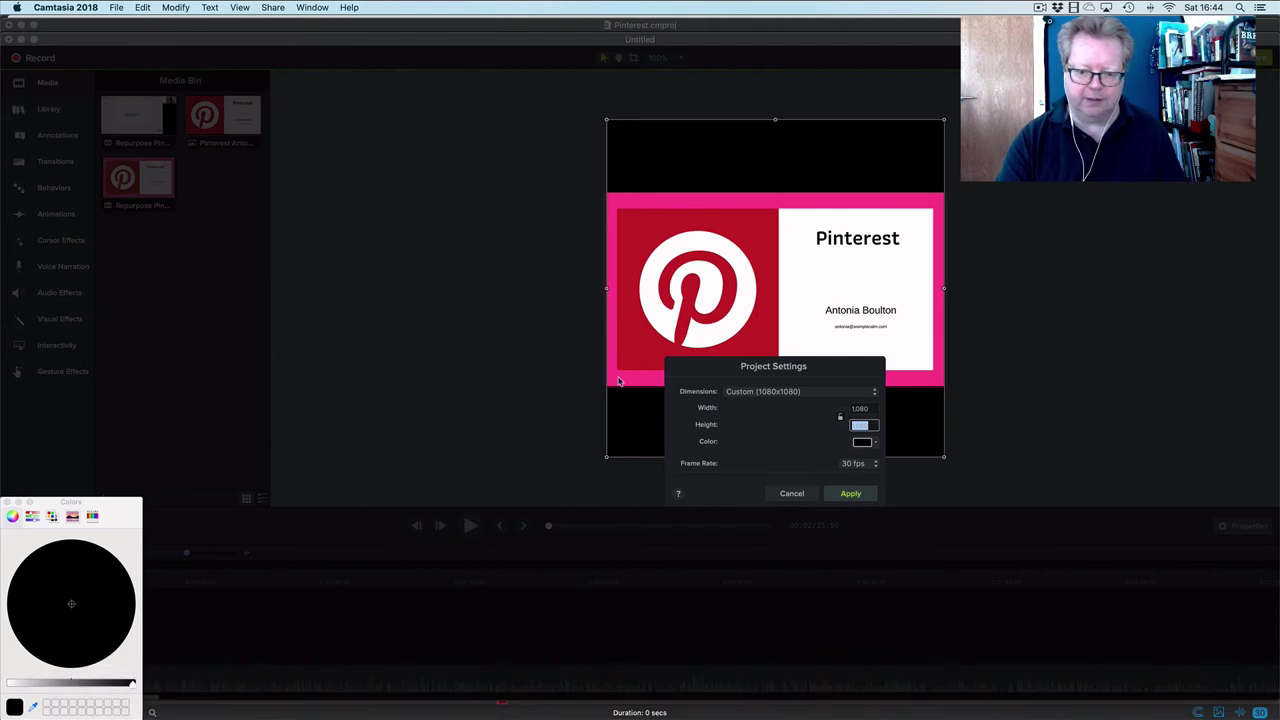
click(619, 381)
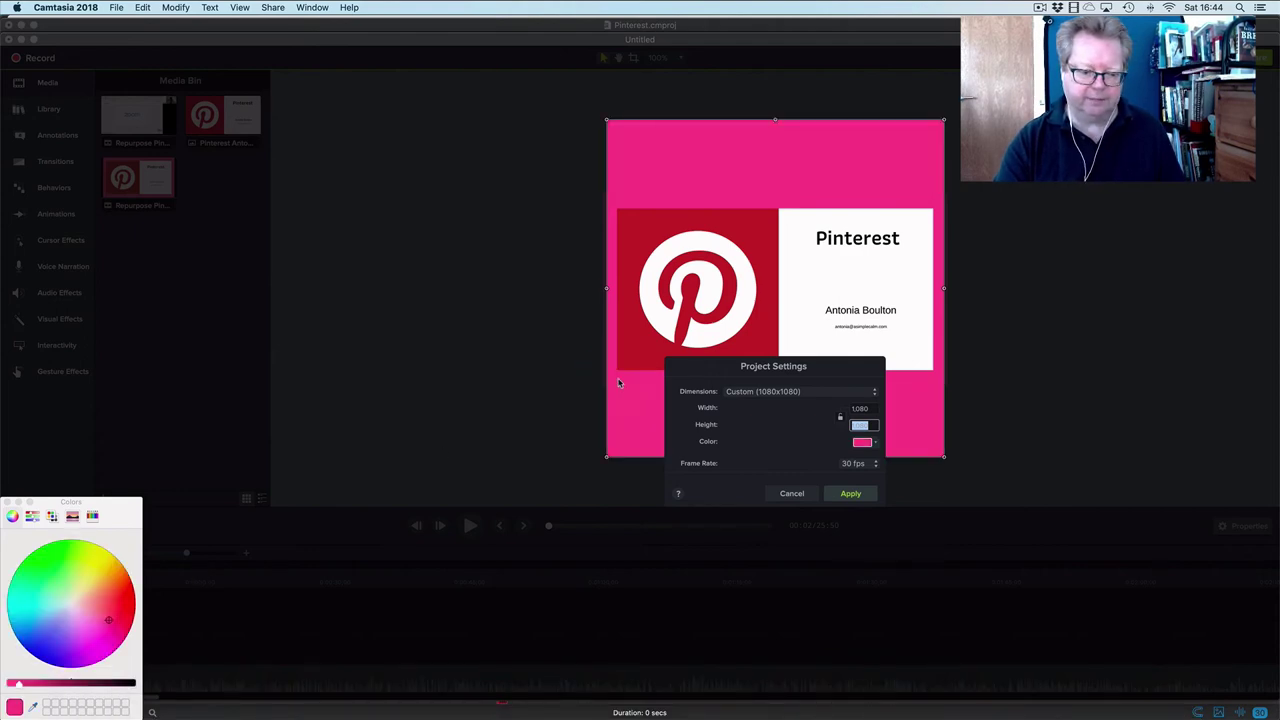
click(852, 494)
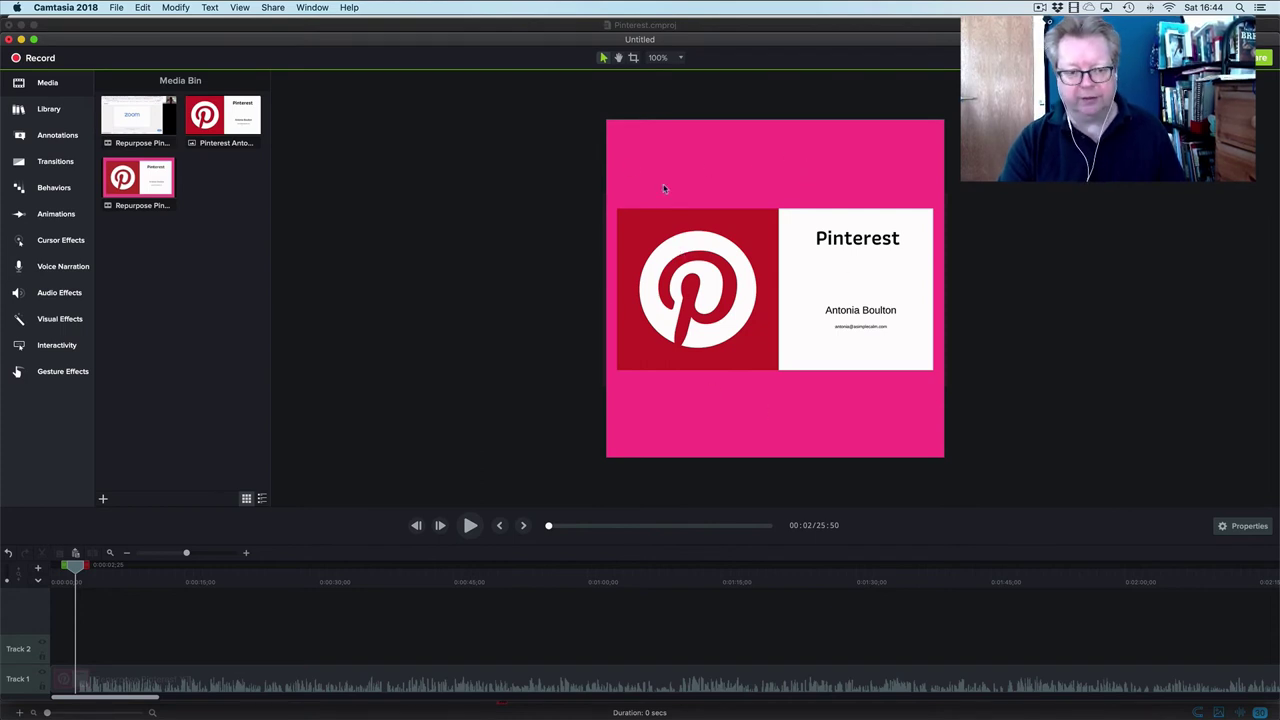
- Add an ABC text callout reading 'A GUIDE TO PINTEREST' at the top of the canvas
click(46, 85)
click(50, 137)
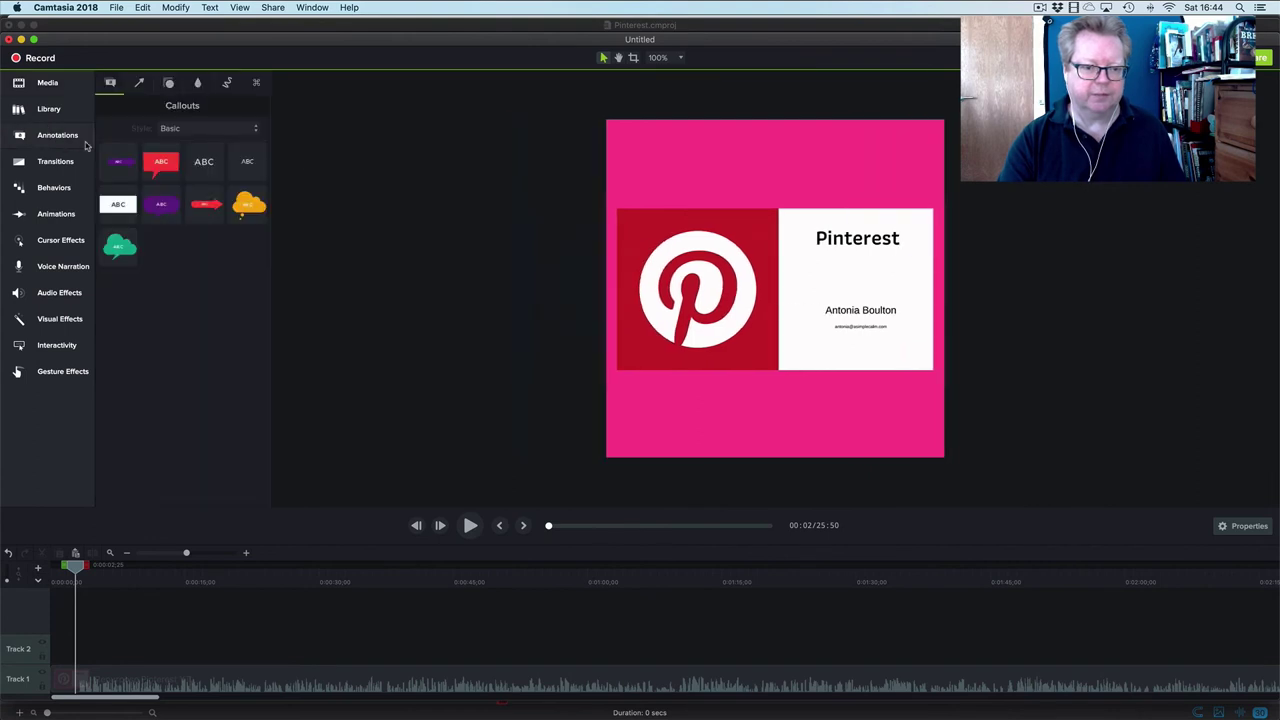
click(202, 164)
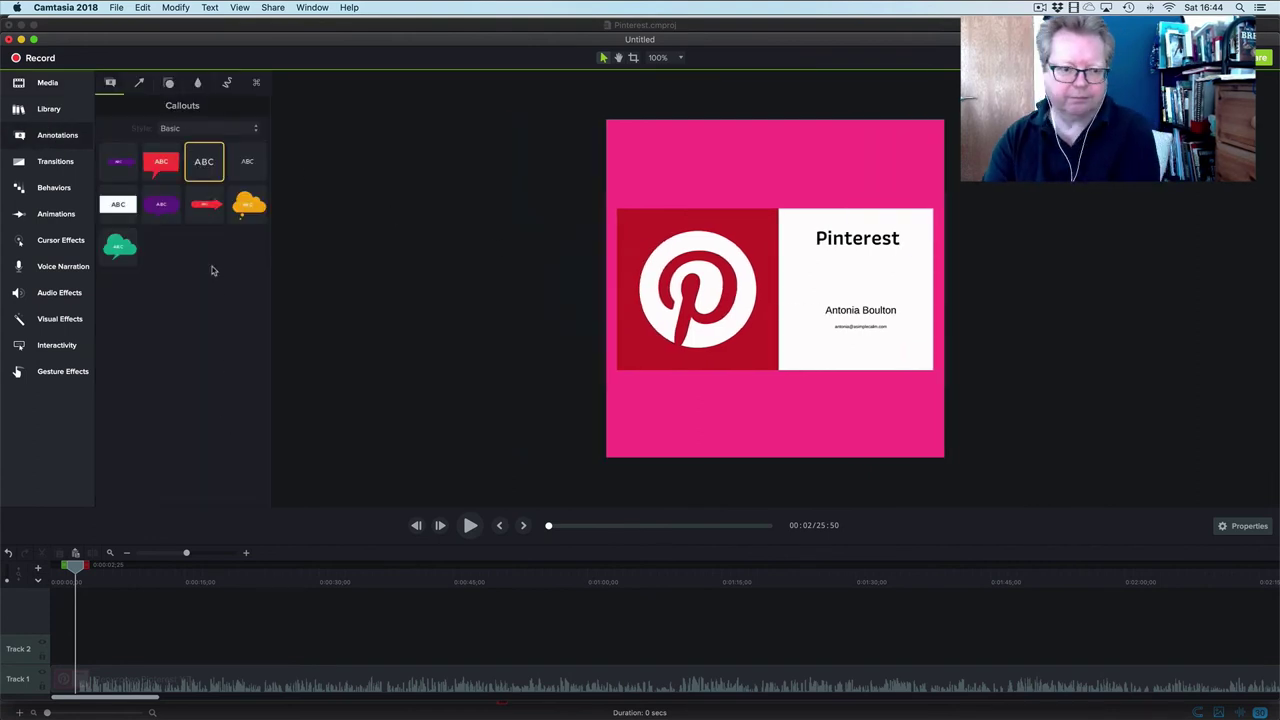
drag(200, 162, 945, 166)
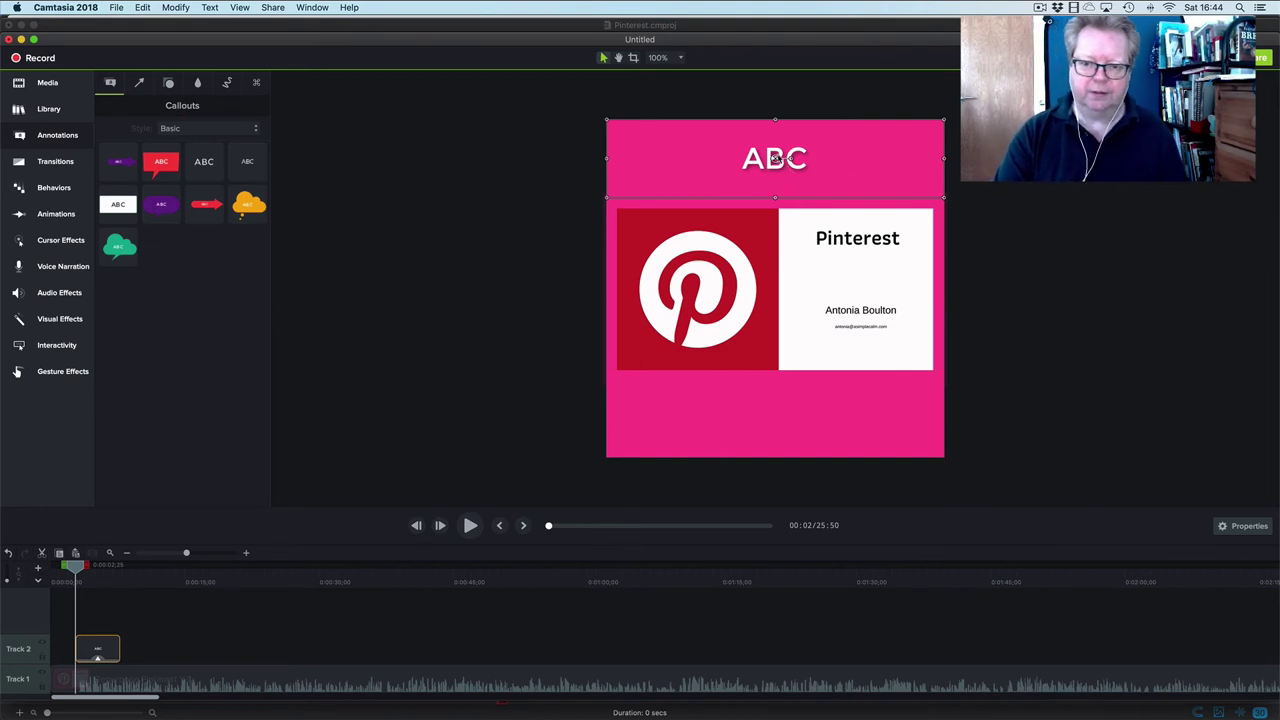
double_click(774, 160)
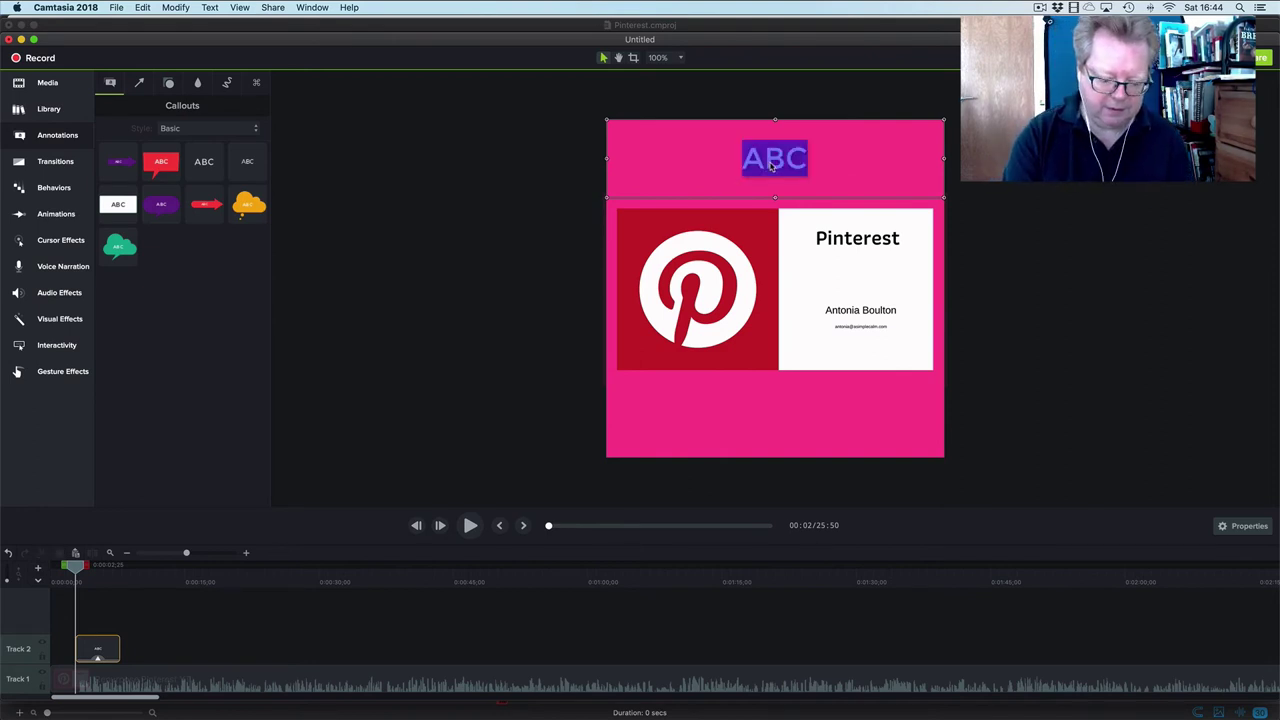
text(A GUIDE)
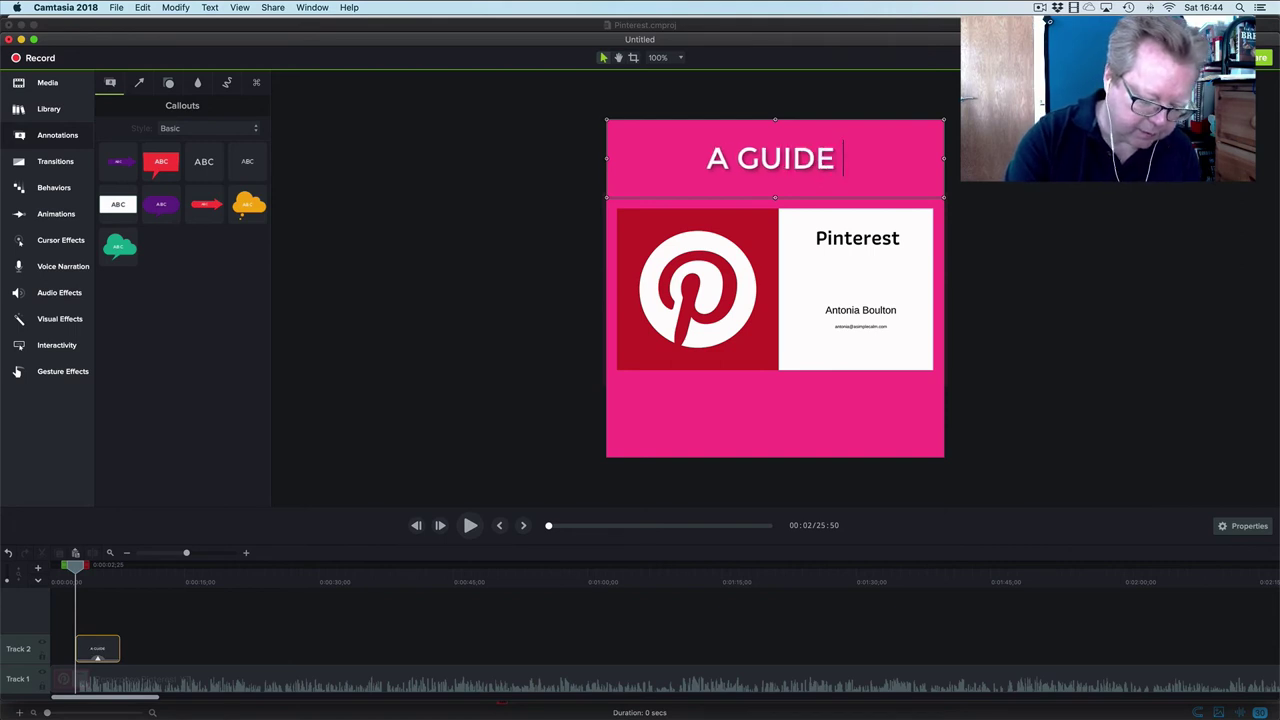
text( T)
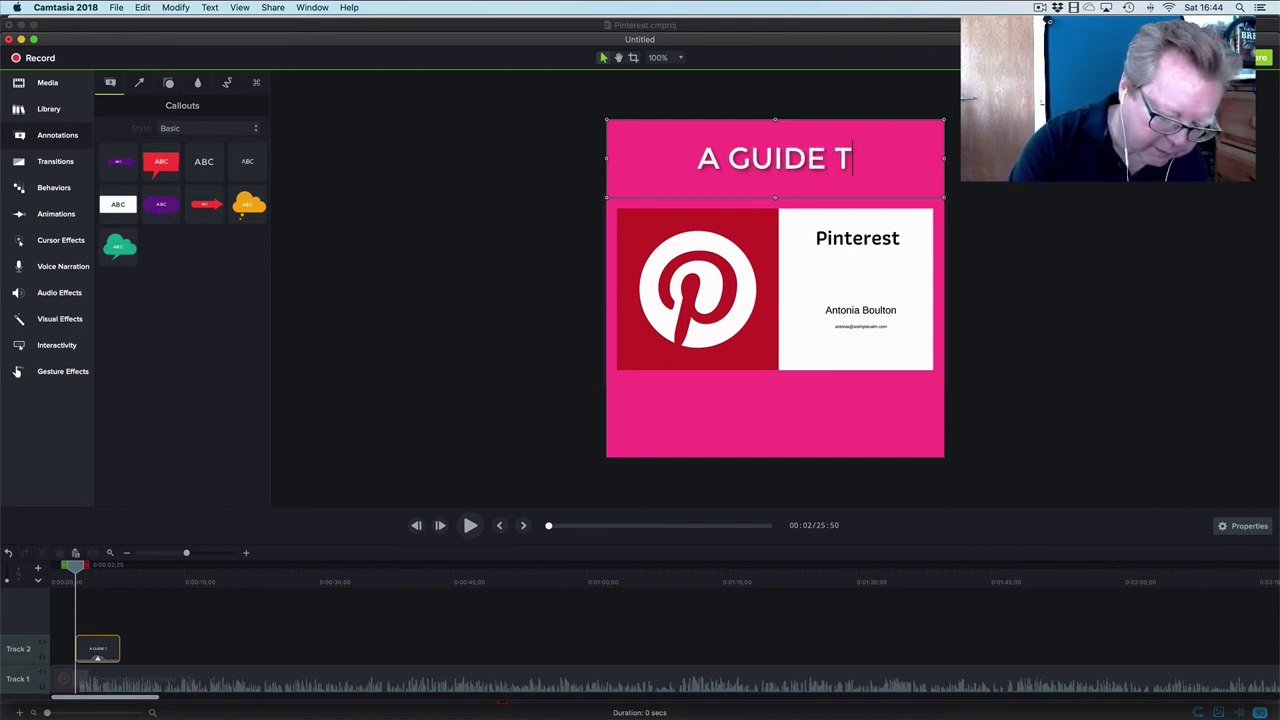
text(O )
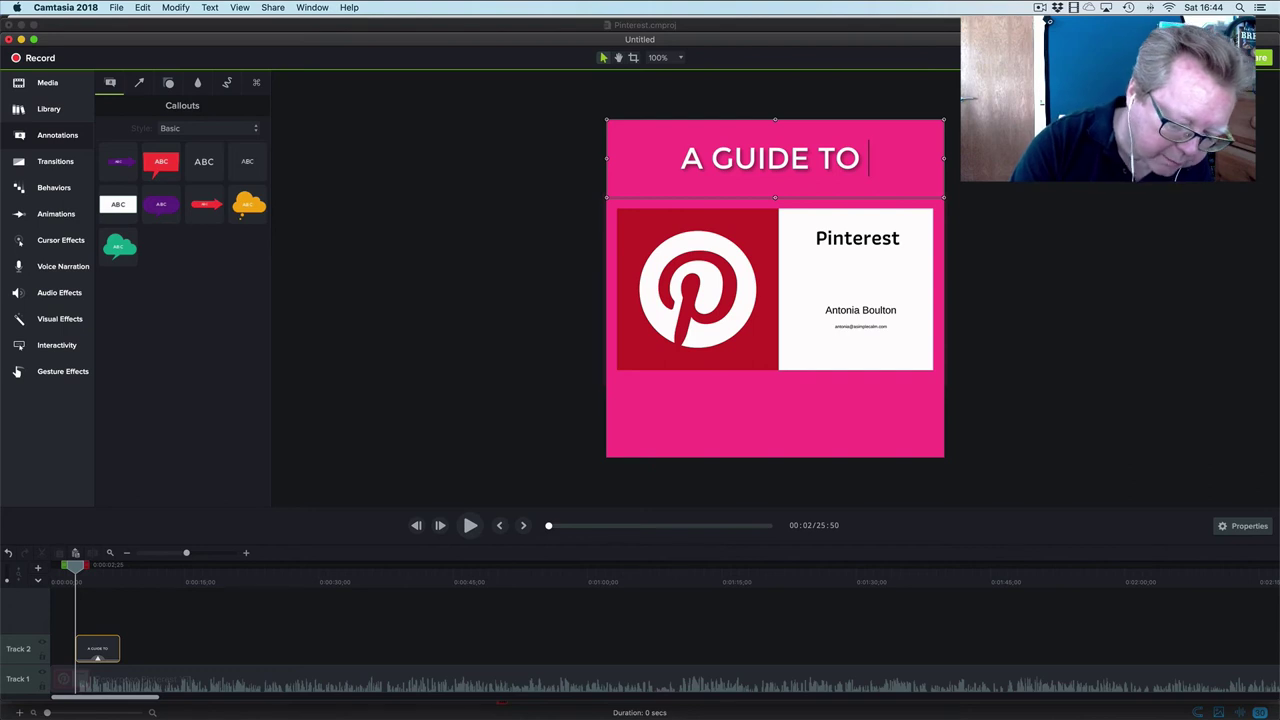
text(PINTER)
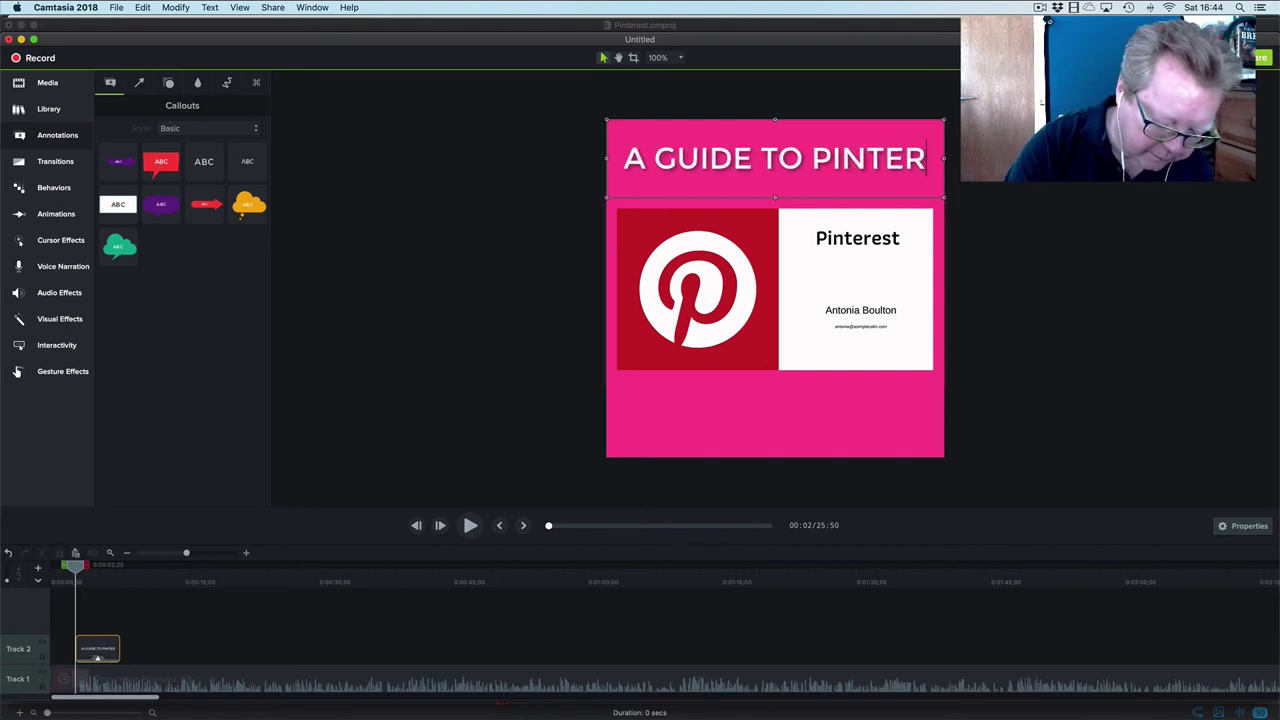
text(EST)
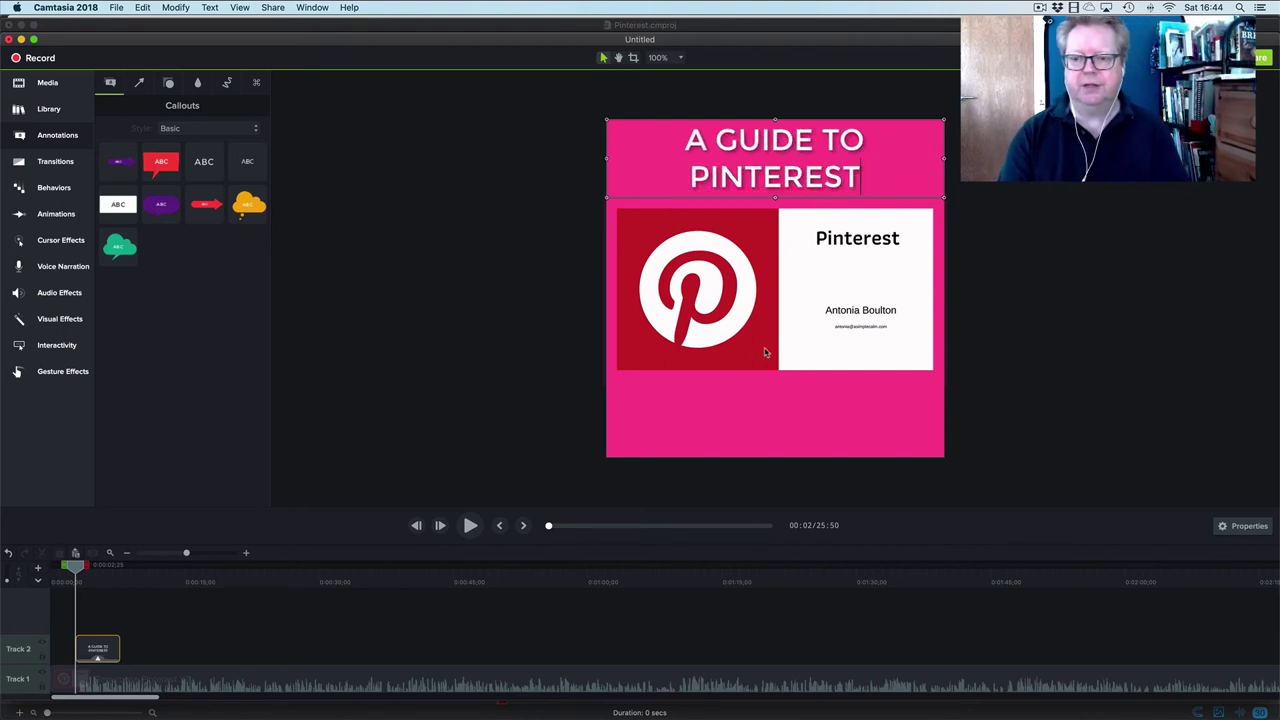
click(773, 399)
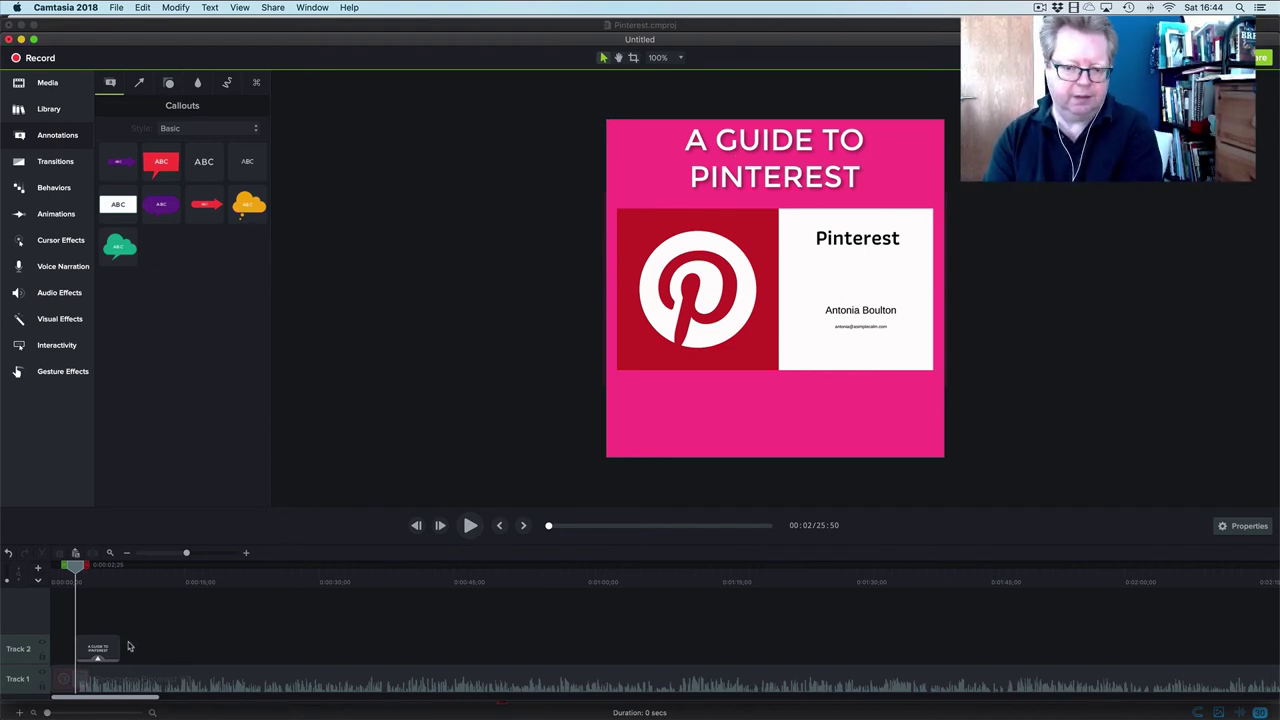
- Add a 'FOR MORE INFORMATION CALL XXXXX' callout below the slide, widened to the right edge
drag(213, 167, 86, 618)
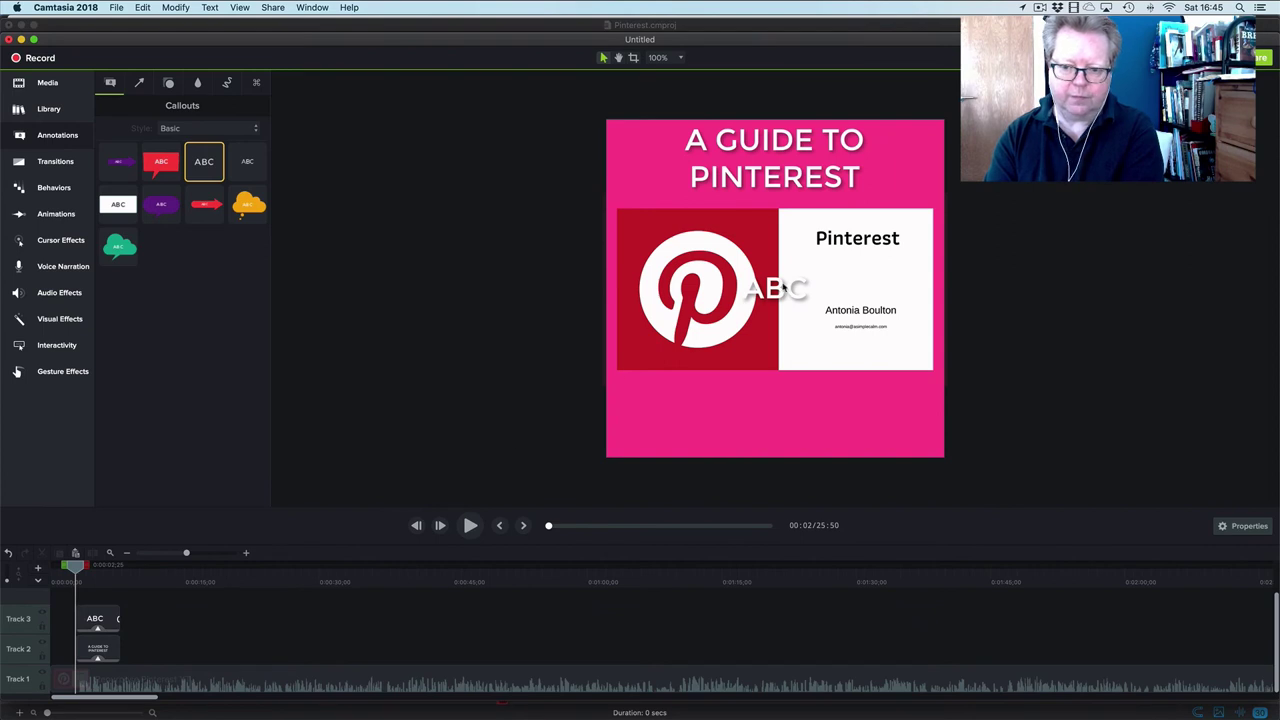
drag(785, 287, 609, 424)
drag(830, 420, 945, 422)
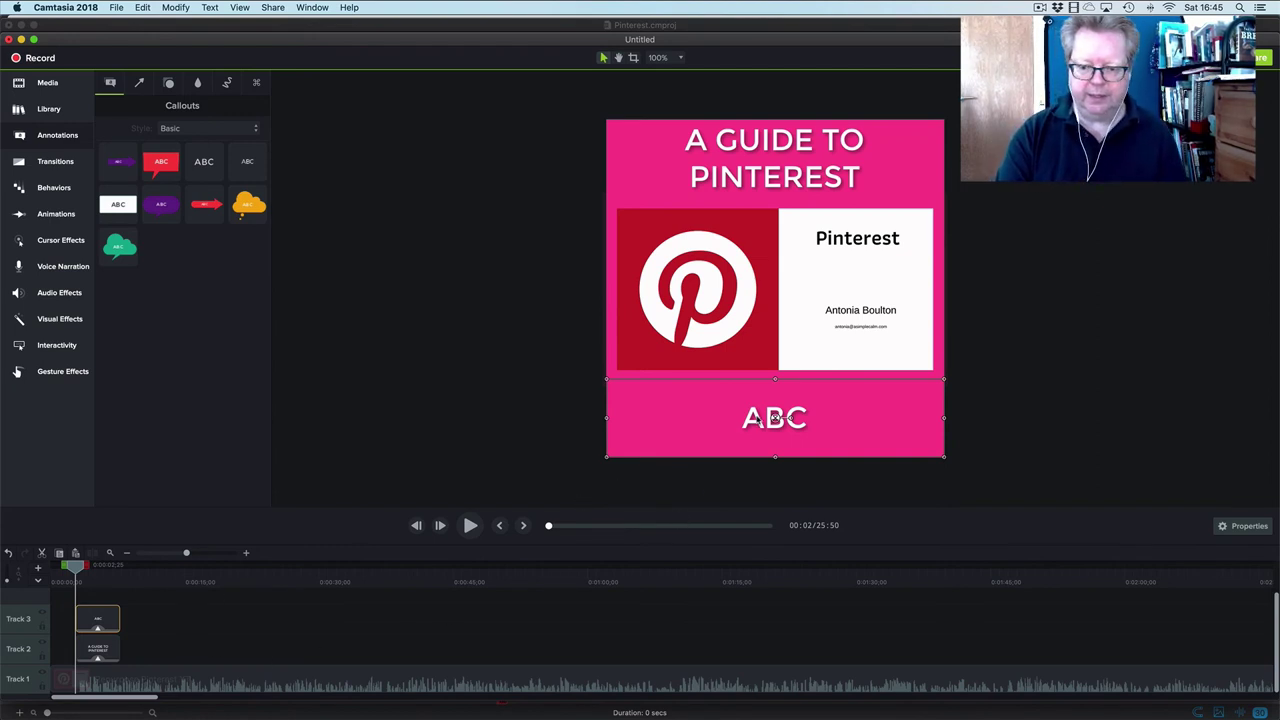
double_click(774, 418)
text(F)
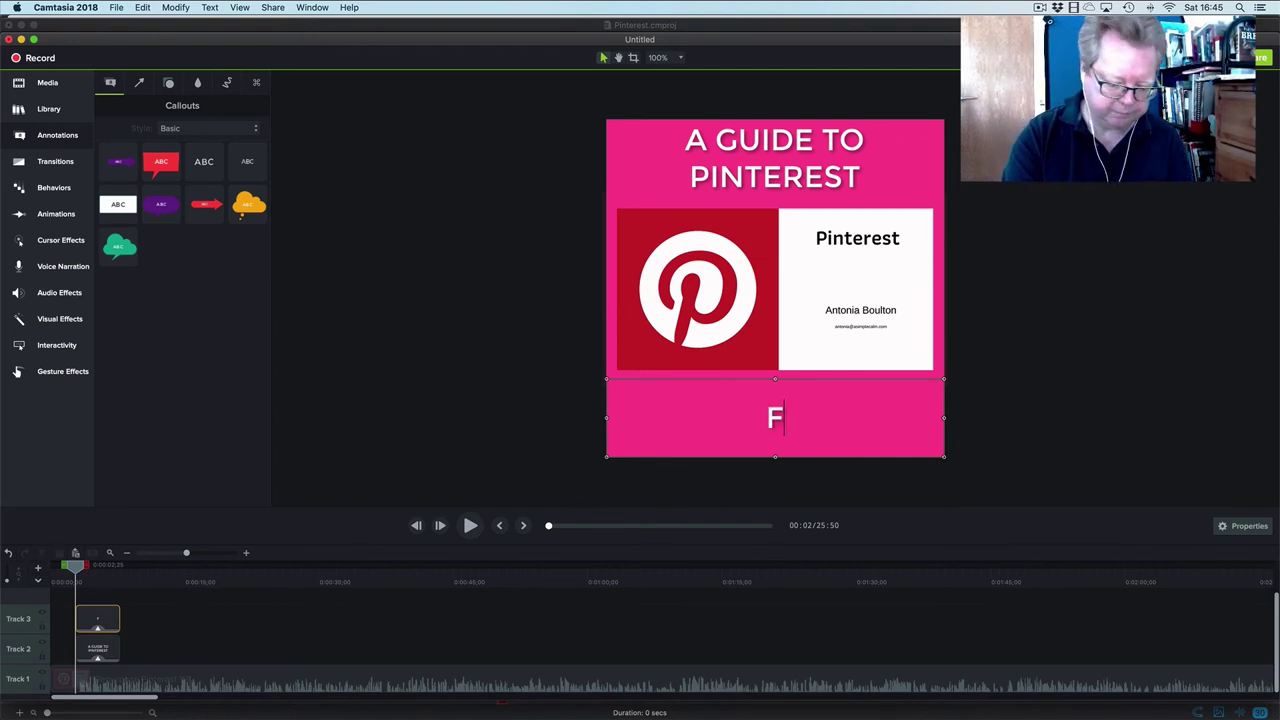
text(OR M)
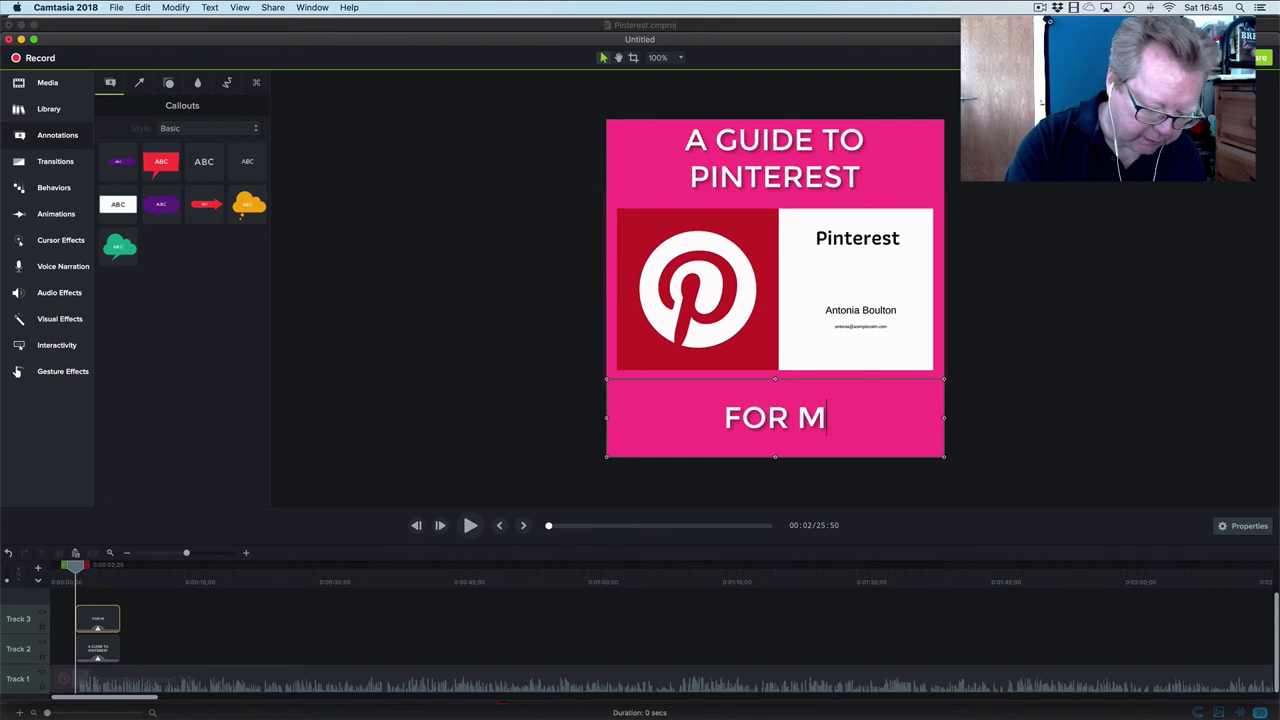
text(ORE INF)
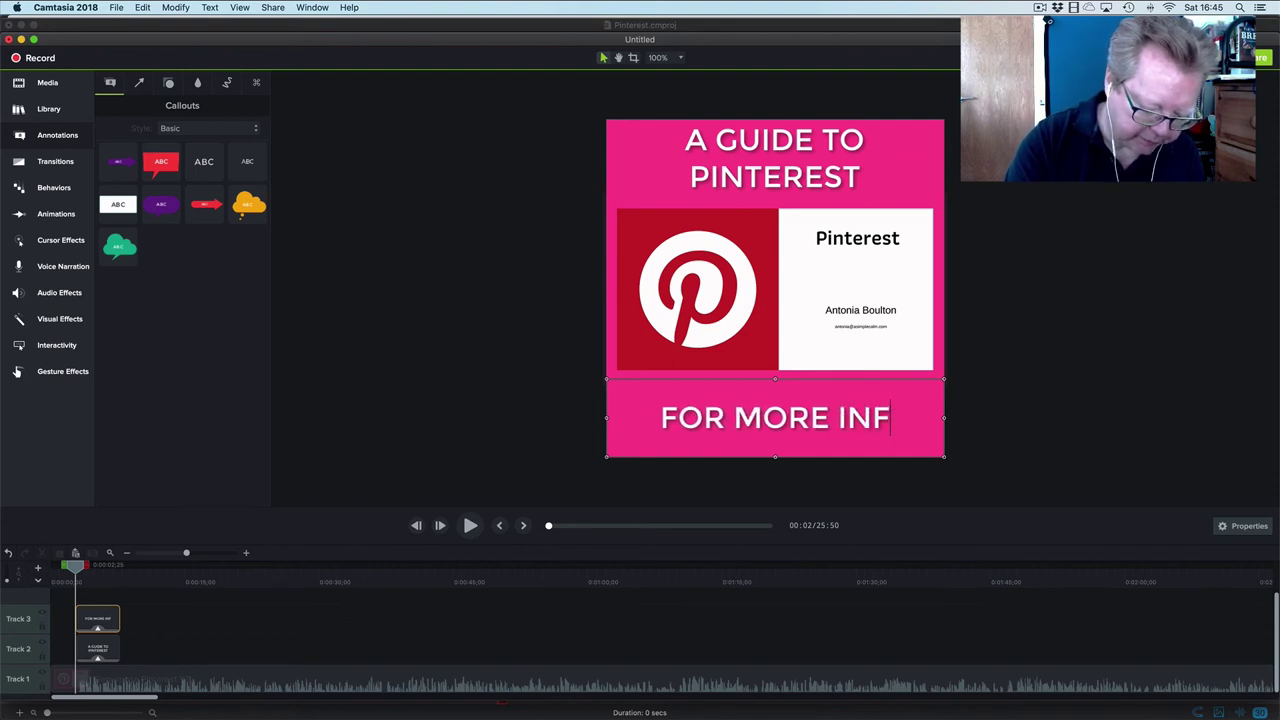
text(ORMATIO)
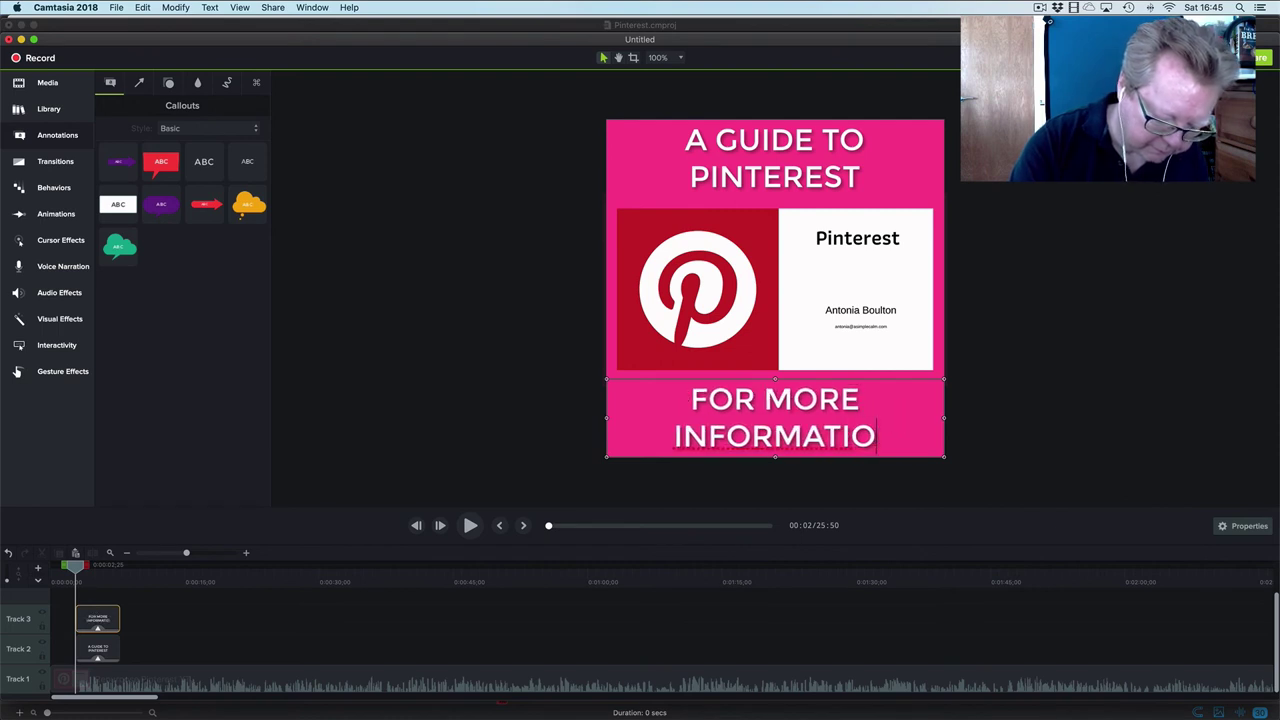
text(N CAL XXXXX)
click(802, 433)
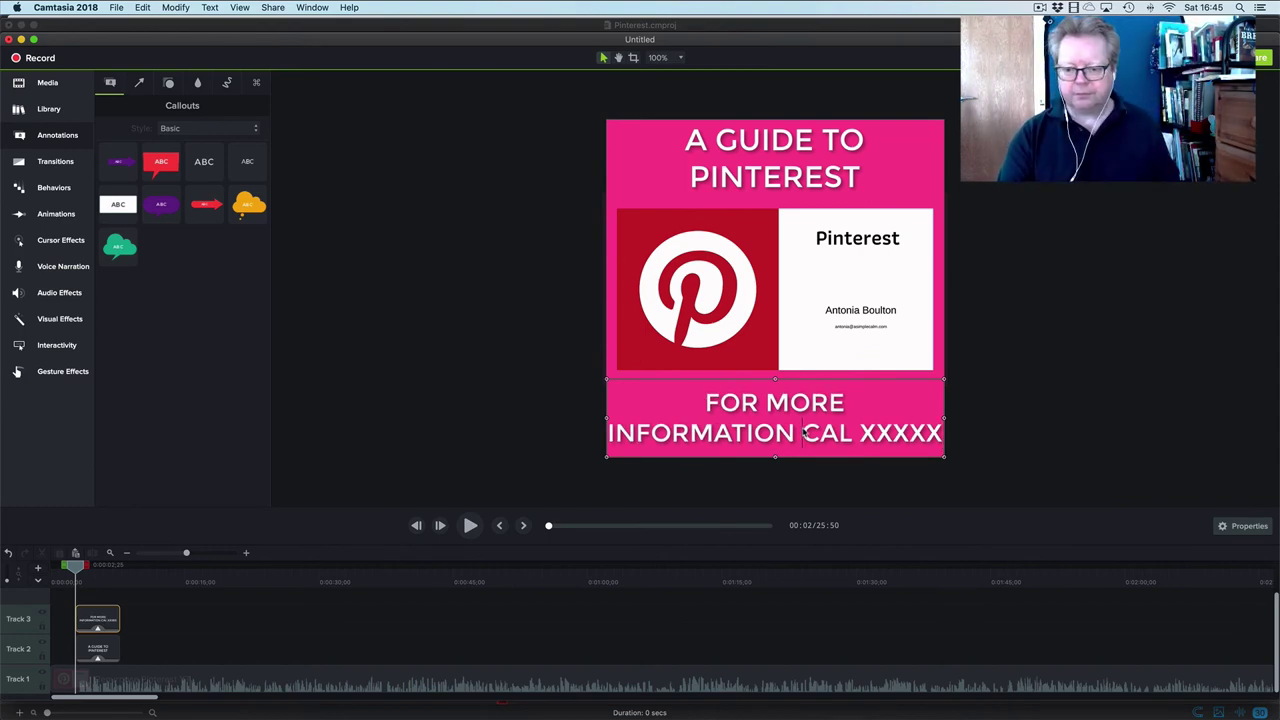
click(854, 437)
text(L)
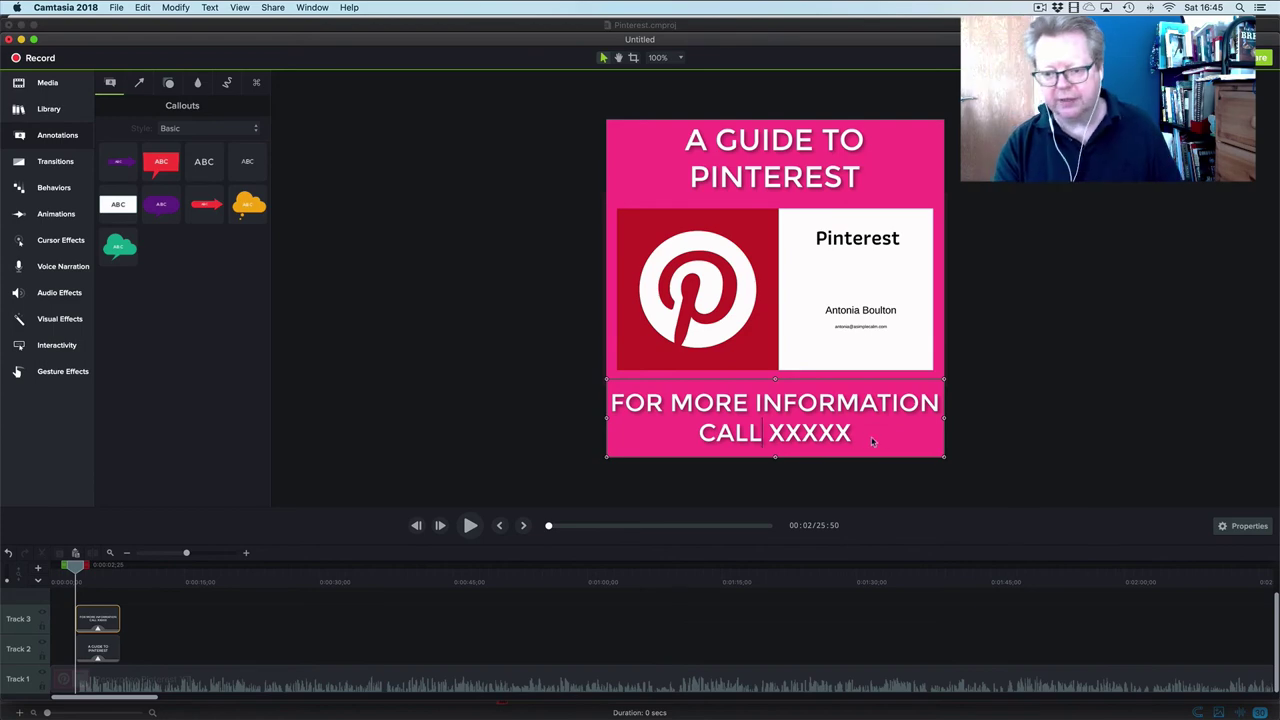
click(534, 431)
- Stretch both callout clips on the timeline to span the full video length
key(super+minus)
drag(60, 648, 757, 648)
drag(62, 618, 757, 615)
click(573, 567)
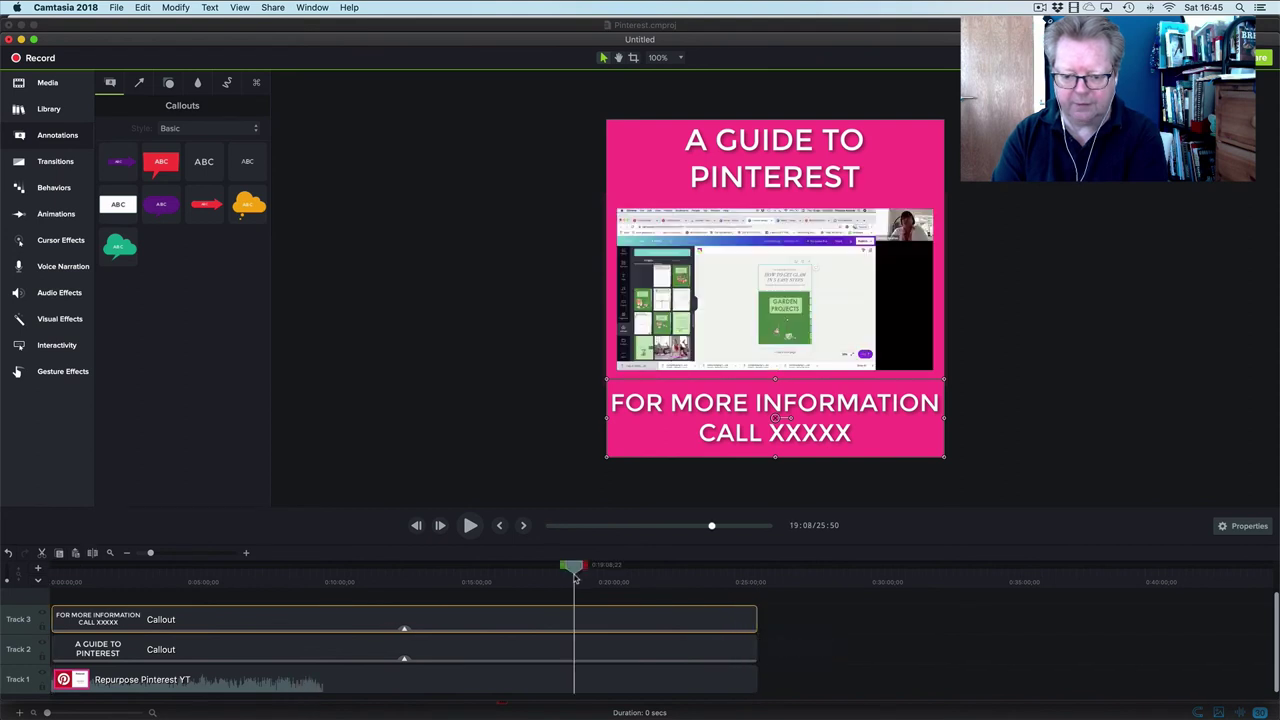
- Move the embedded screen recording up slightly, between the title and call-to-action callouts
click(518, 490)
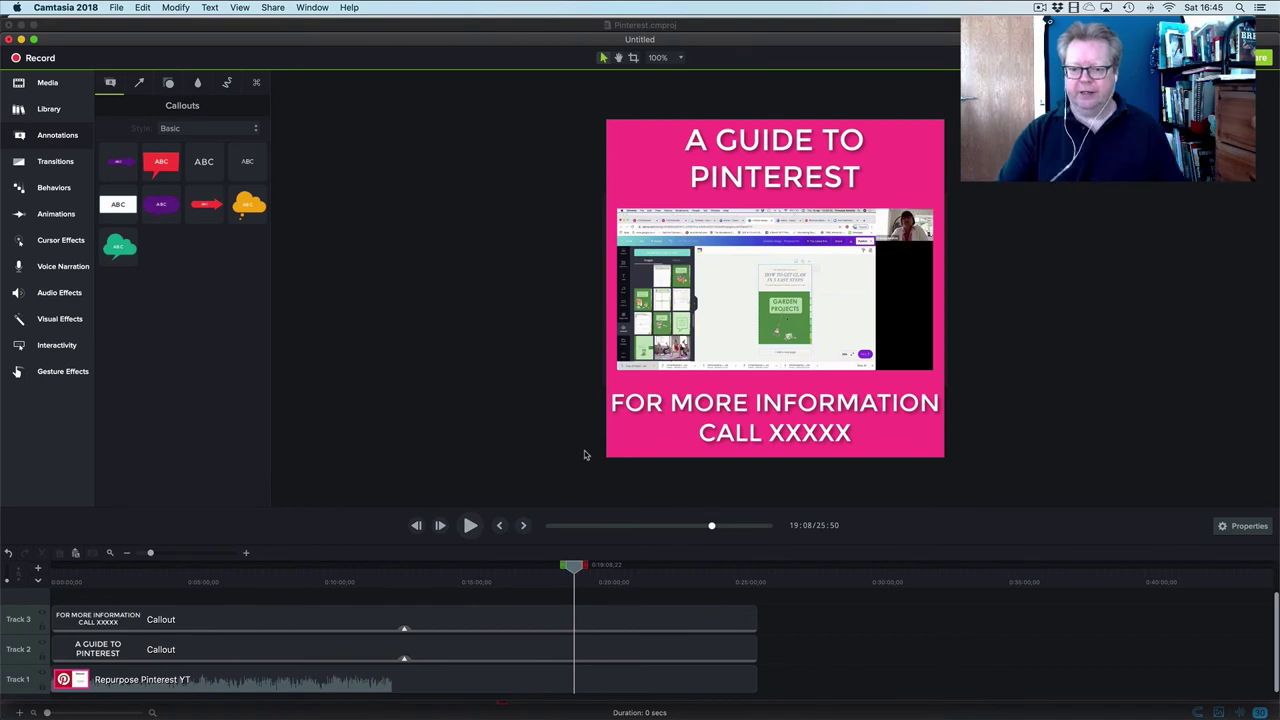
click(768, 330)
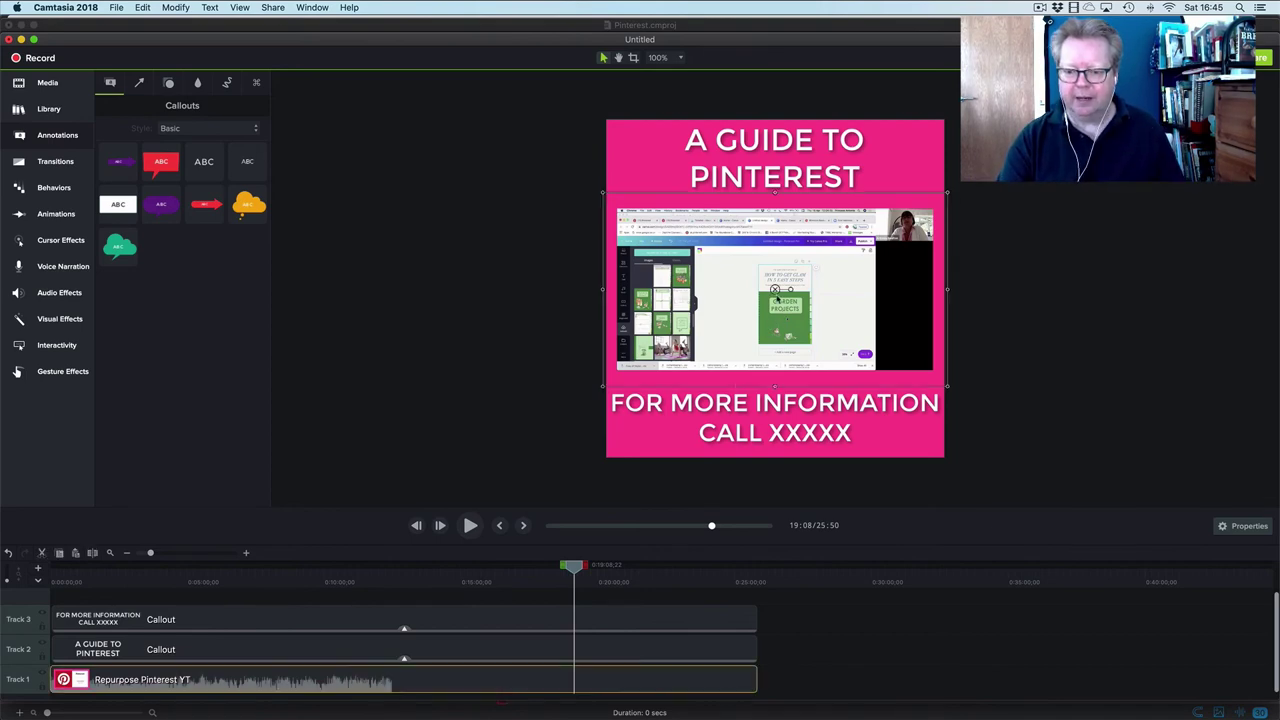
click(455, 470)
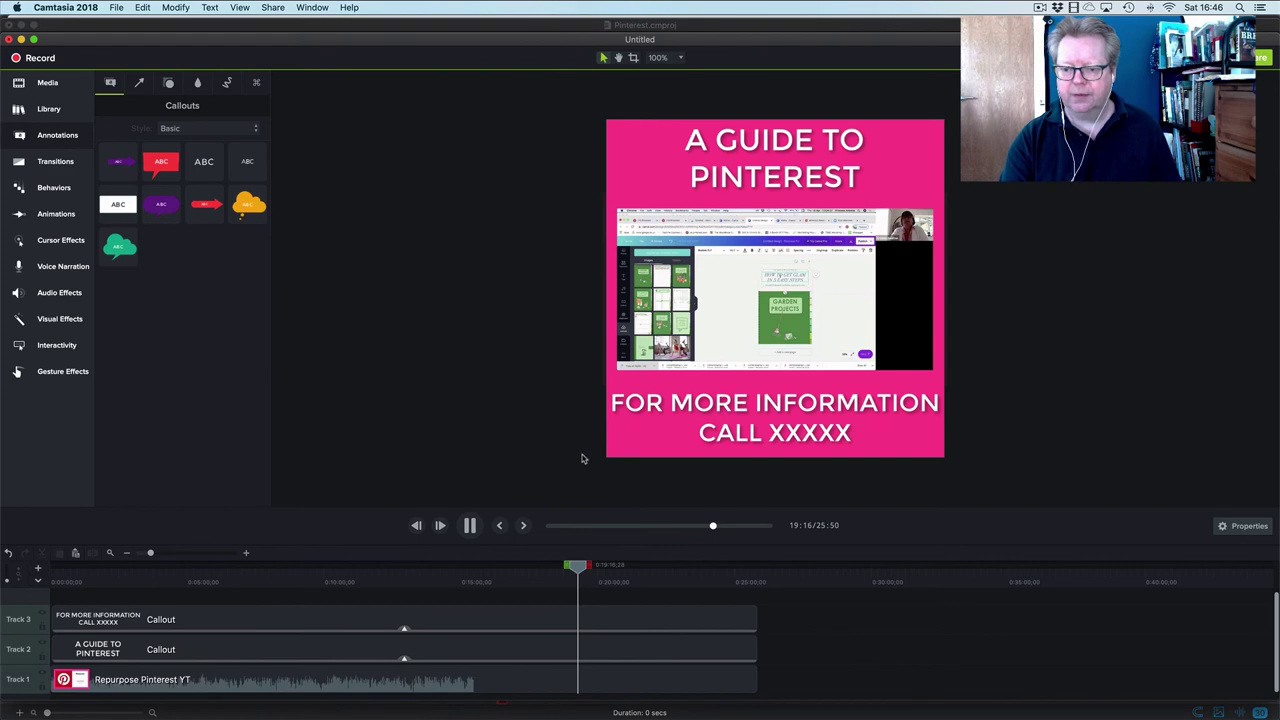
key(space)
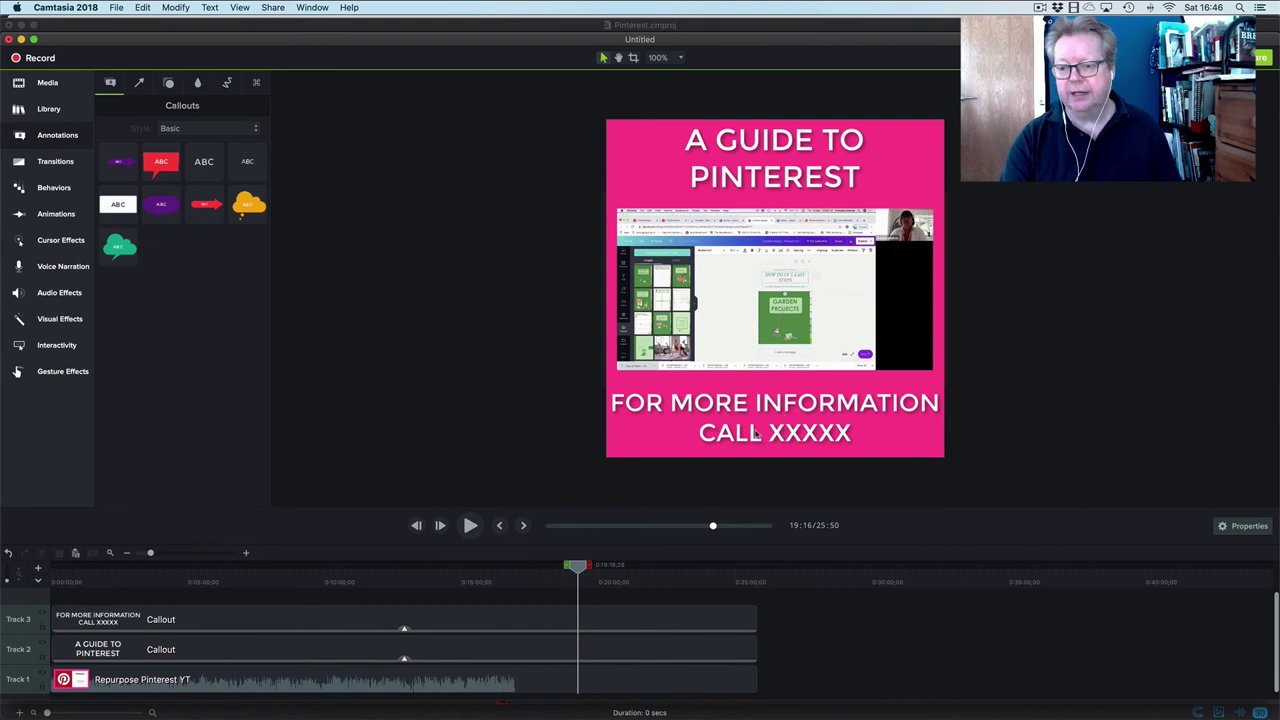
drag(767, 341, 787, 309)
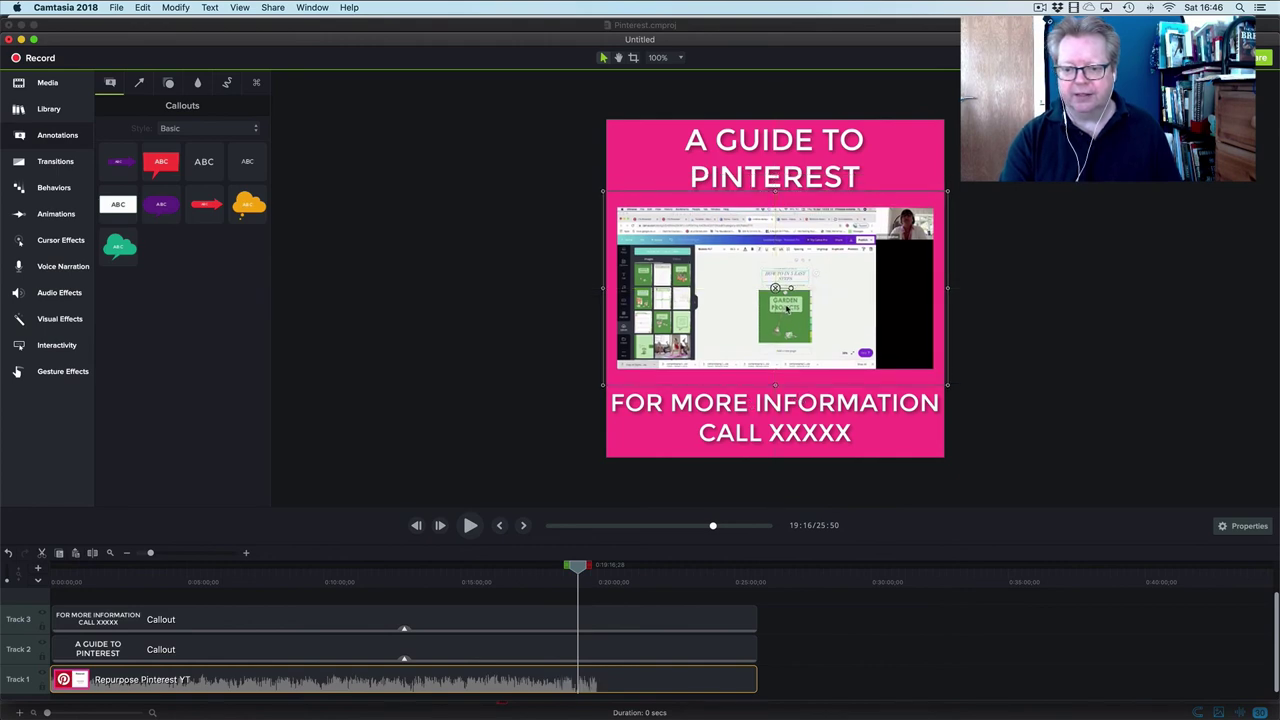
click(529, 442)
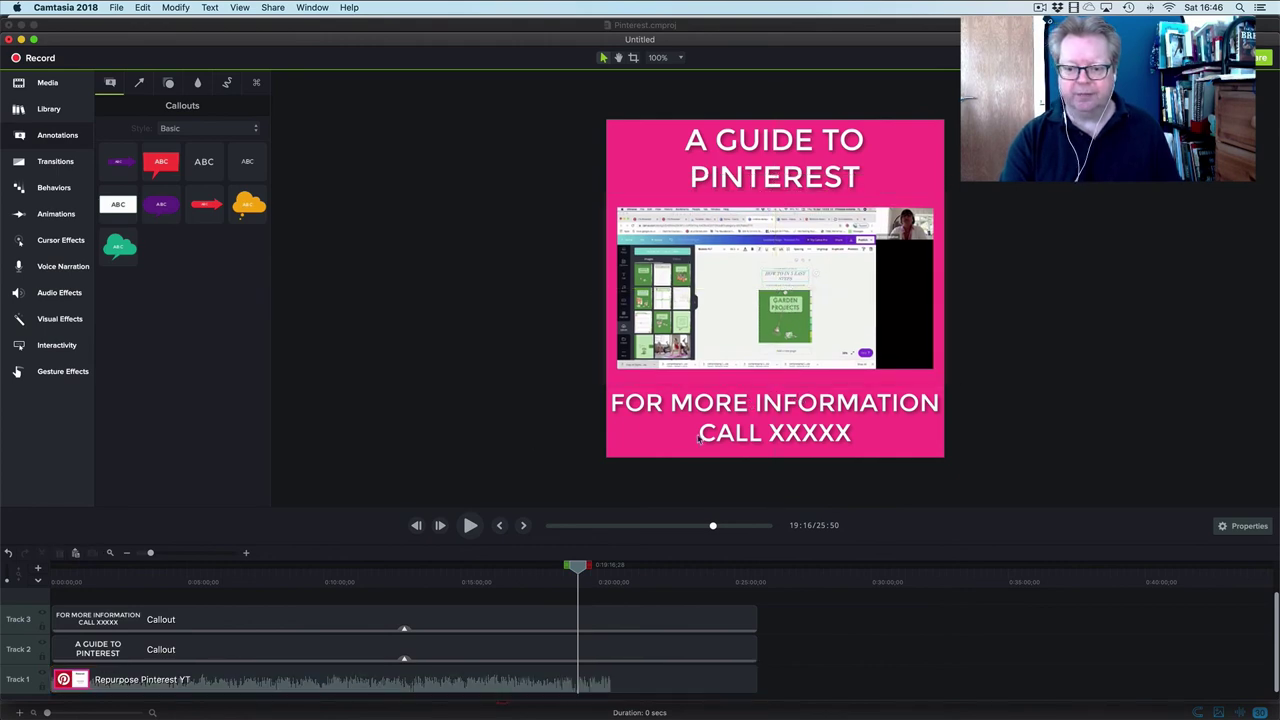
click(785, 450)
click(901, 354)
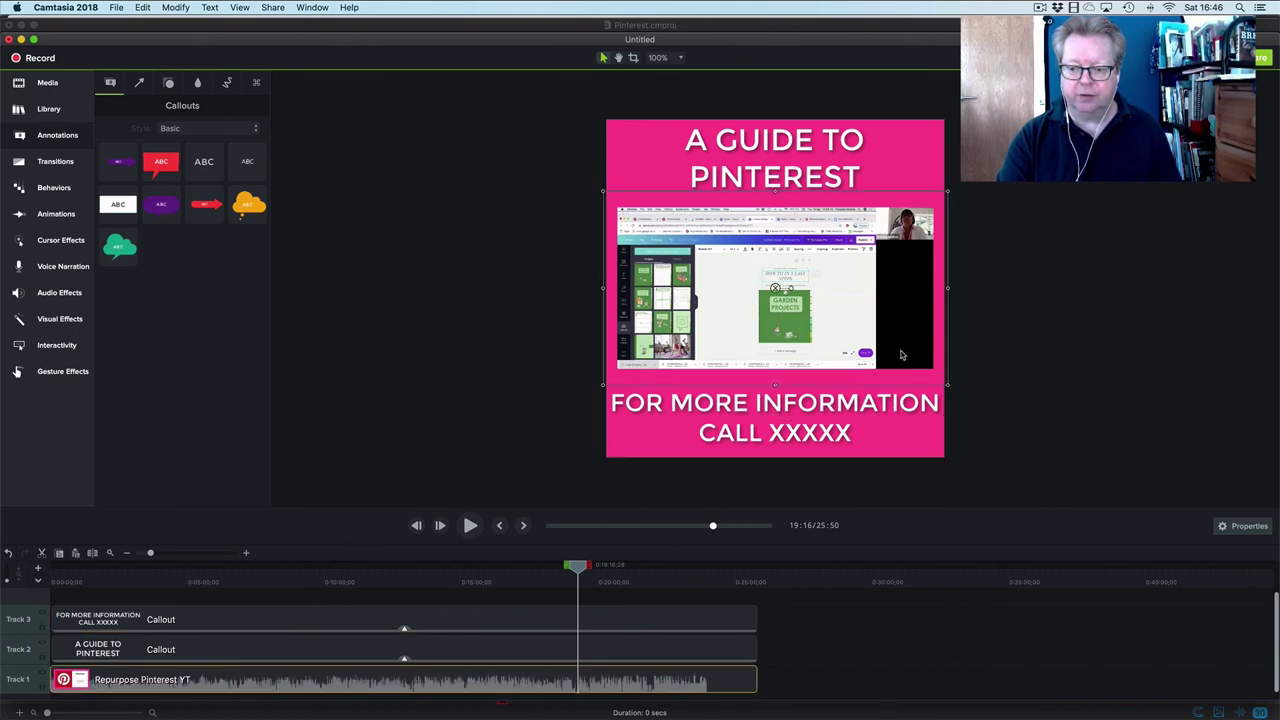
- Set the project canvas to a 720 x 1280 portrait size in Project Settings
right_click(924, 377)
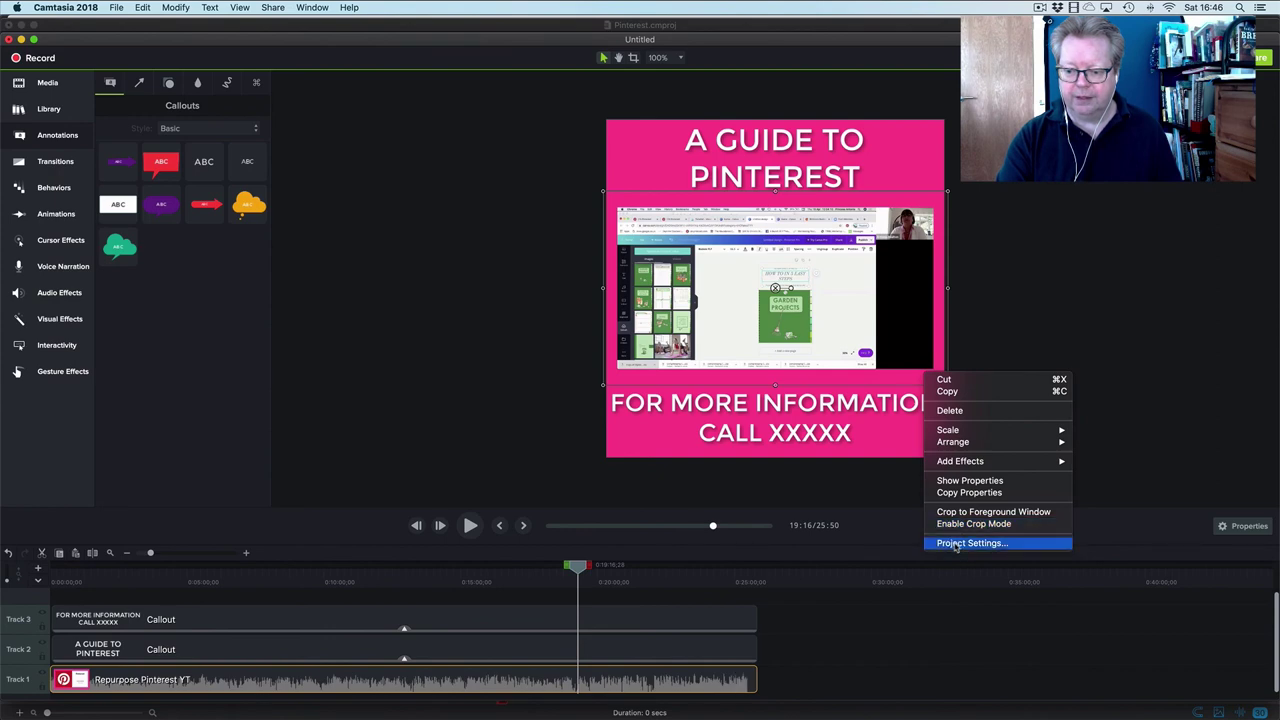
click(955, 546)
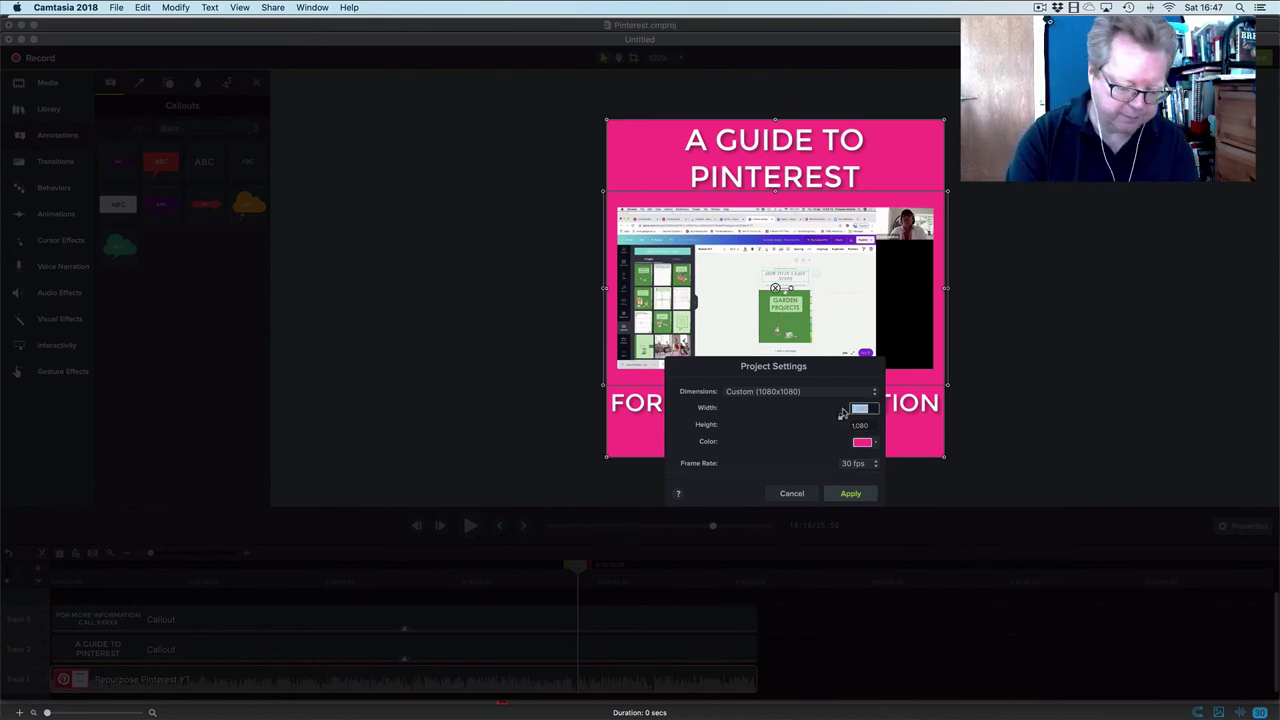
text(1)
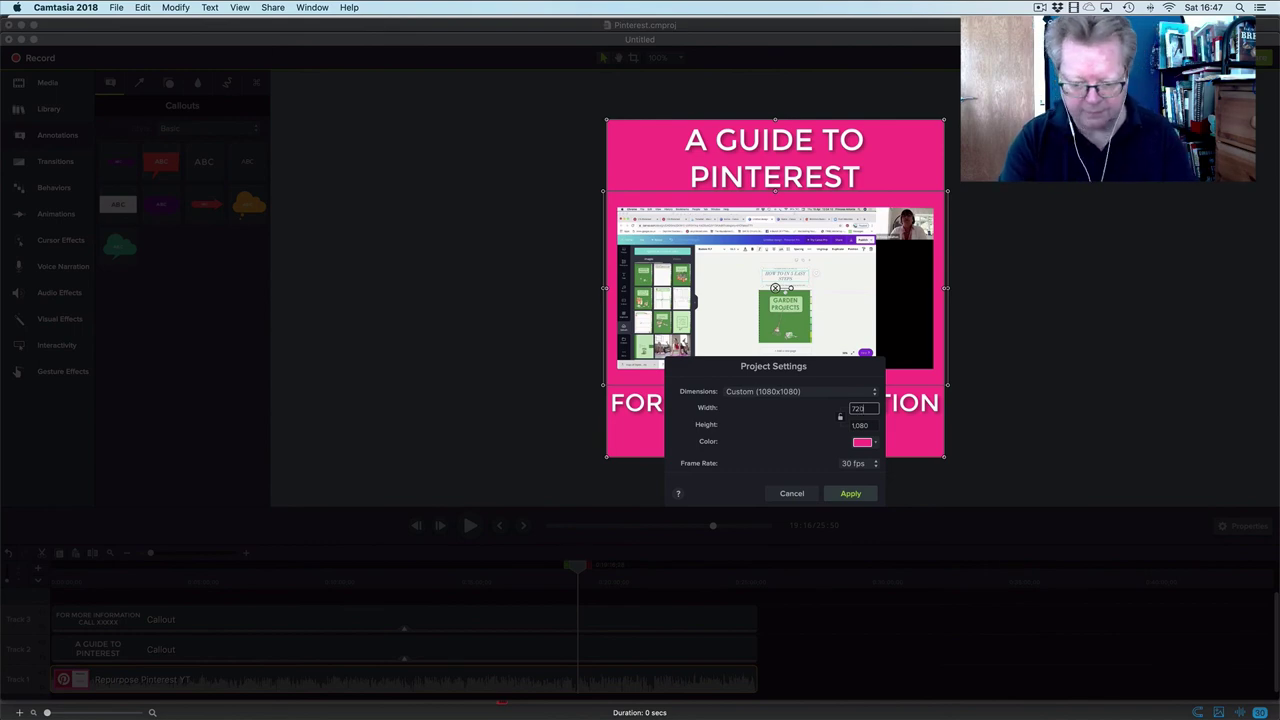
text(20)
key(Tab)
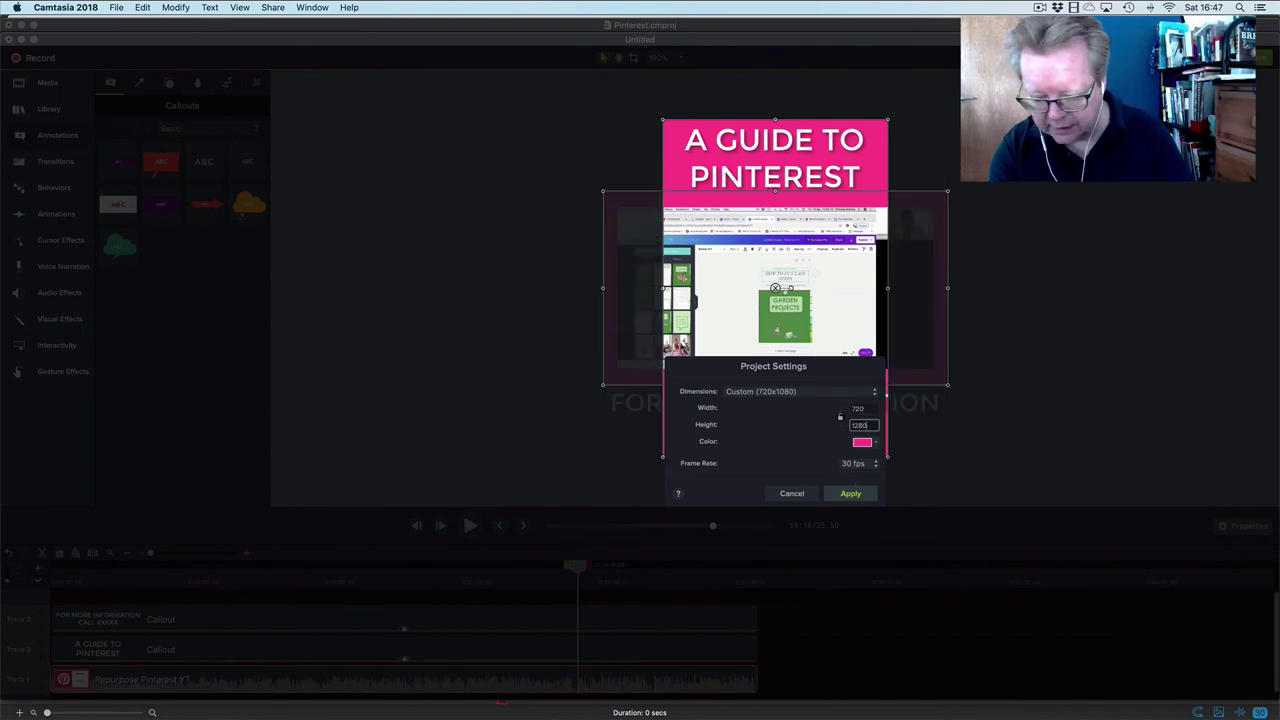
key(Tab)
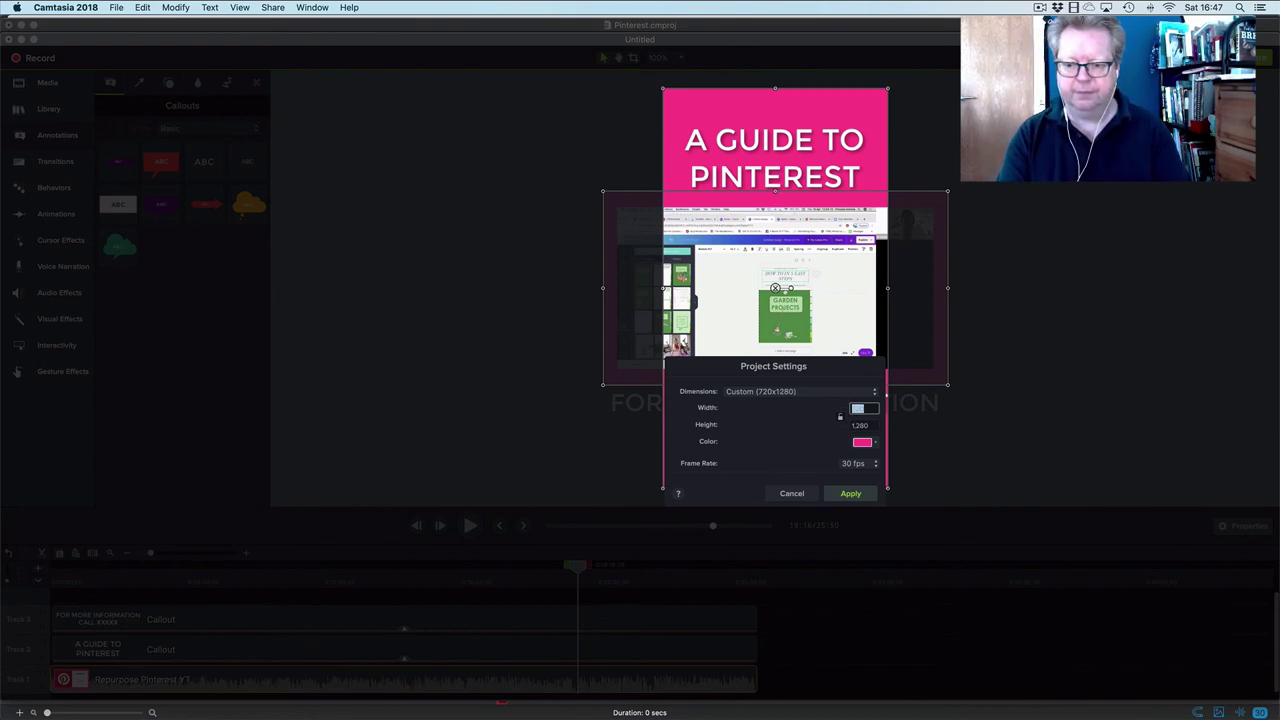
- Apply the 720 x 1280 canvas and narrow the talk video to the portrait width
click(862, 494)
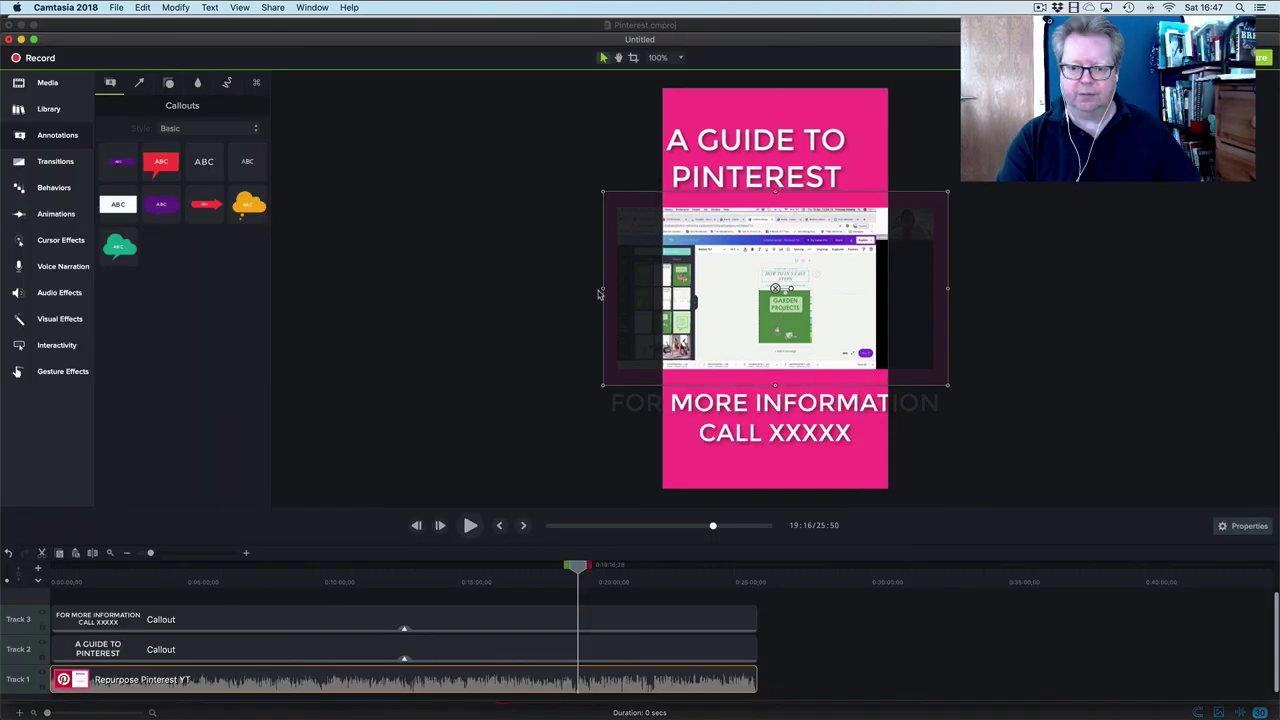
drag(603, 291, 649, 291)
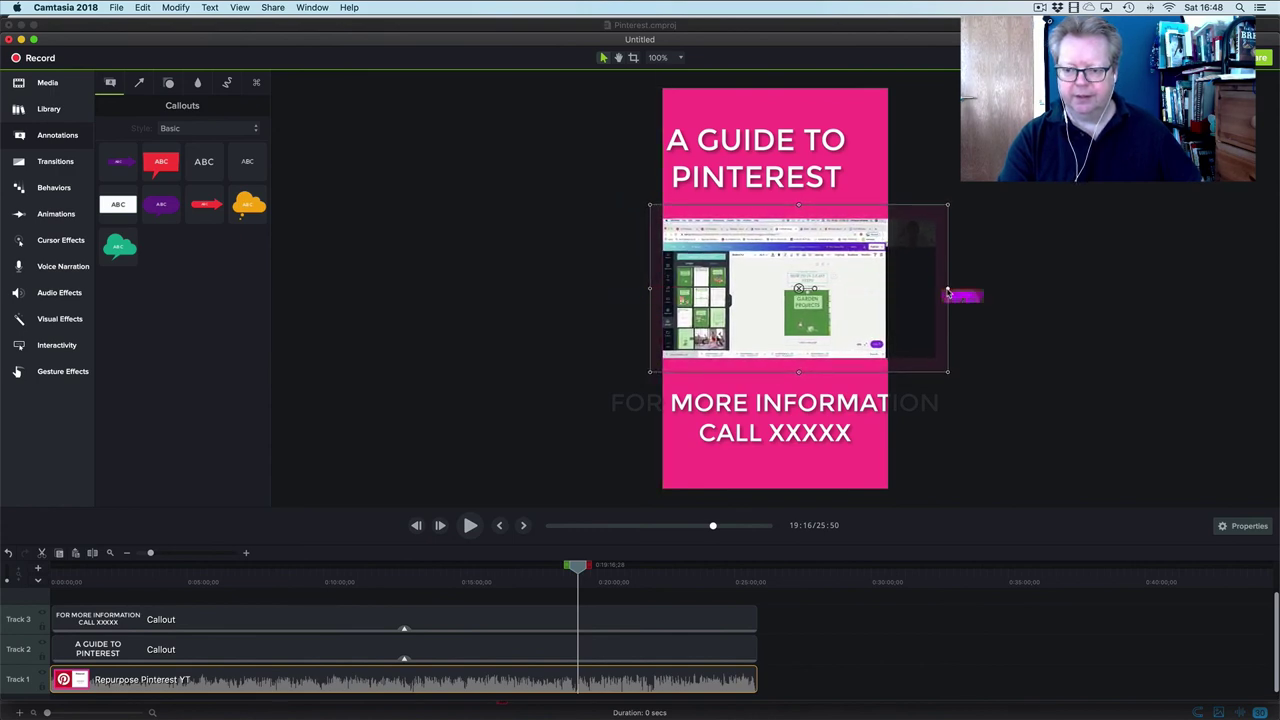
drag(947, 291, 899, 292)
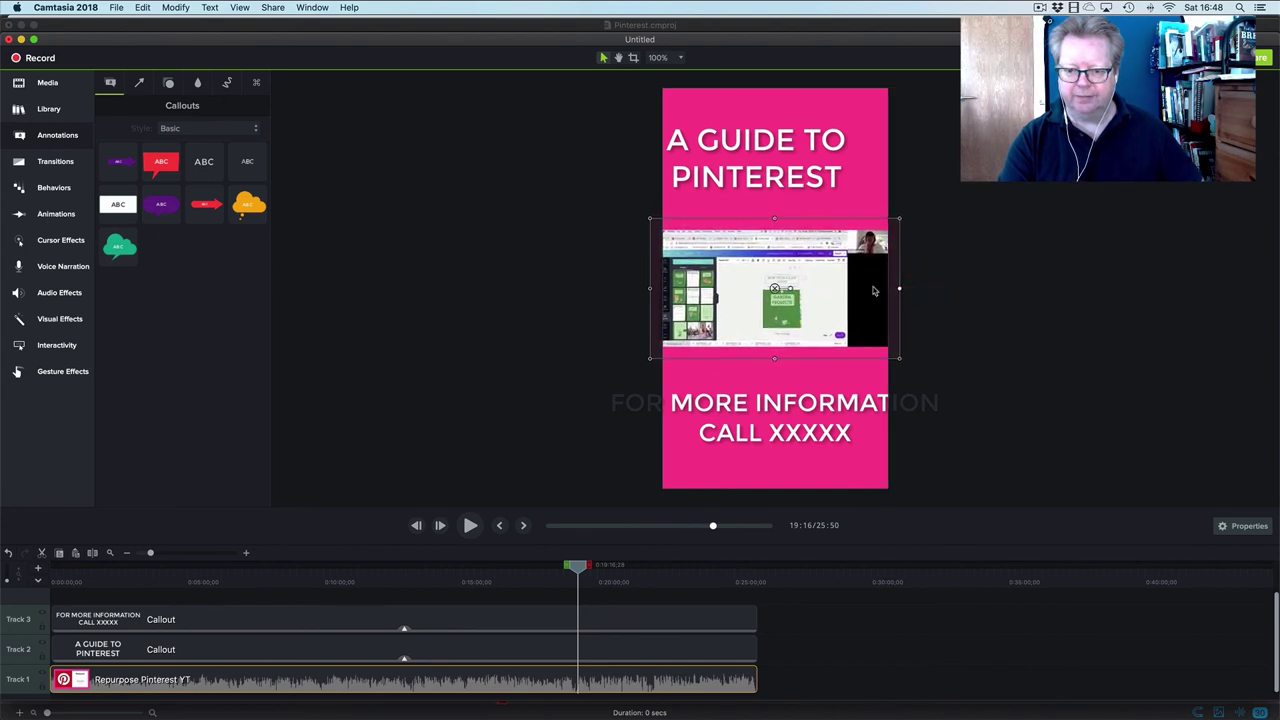
- Narrow the call-to-action callout from both sides so it fits inside the canvas
click(581, 308)
click(743, 409)
drag(605, 421, 662, 422)
drag(944, 421, 888, 421)
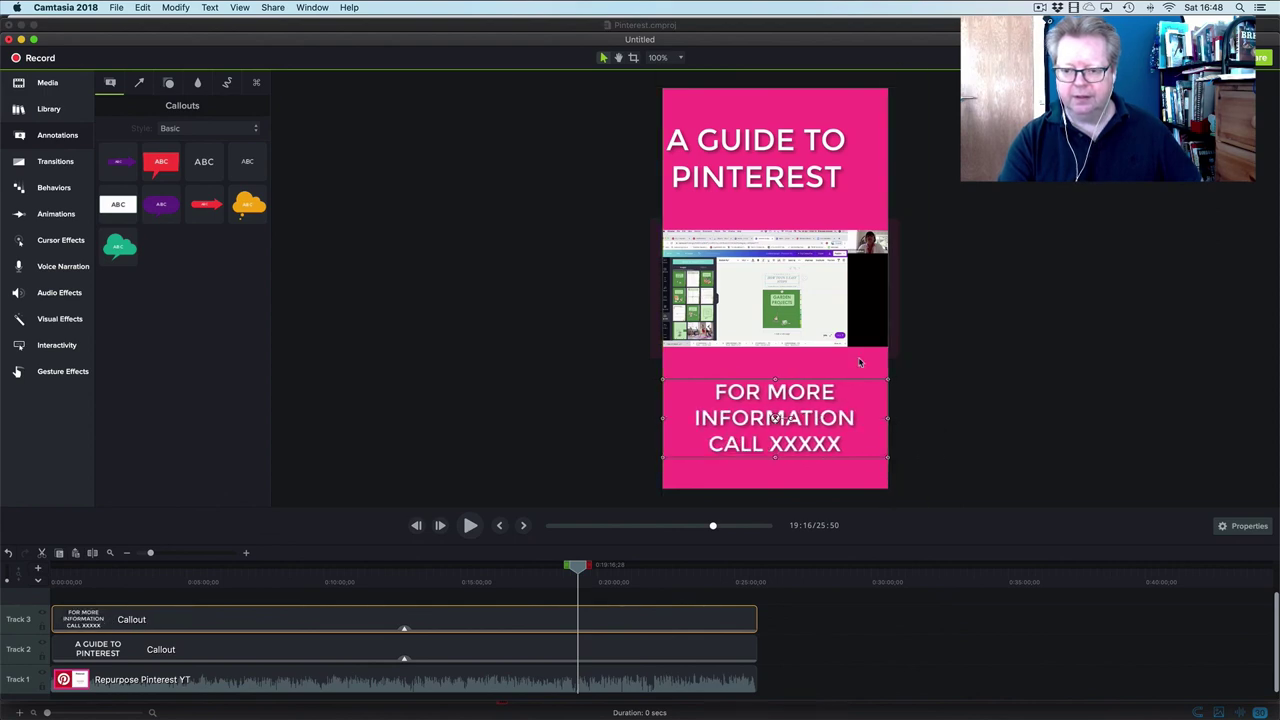
- Narrow the A GUIDE TO PINTEREST title callout to the canvas width, recentring it
click(755, 156)
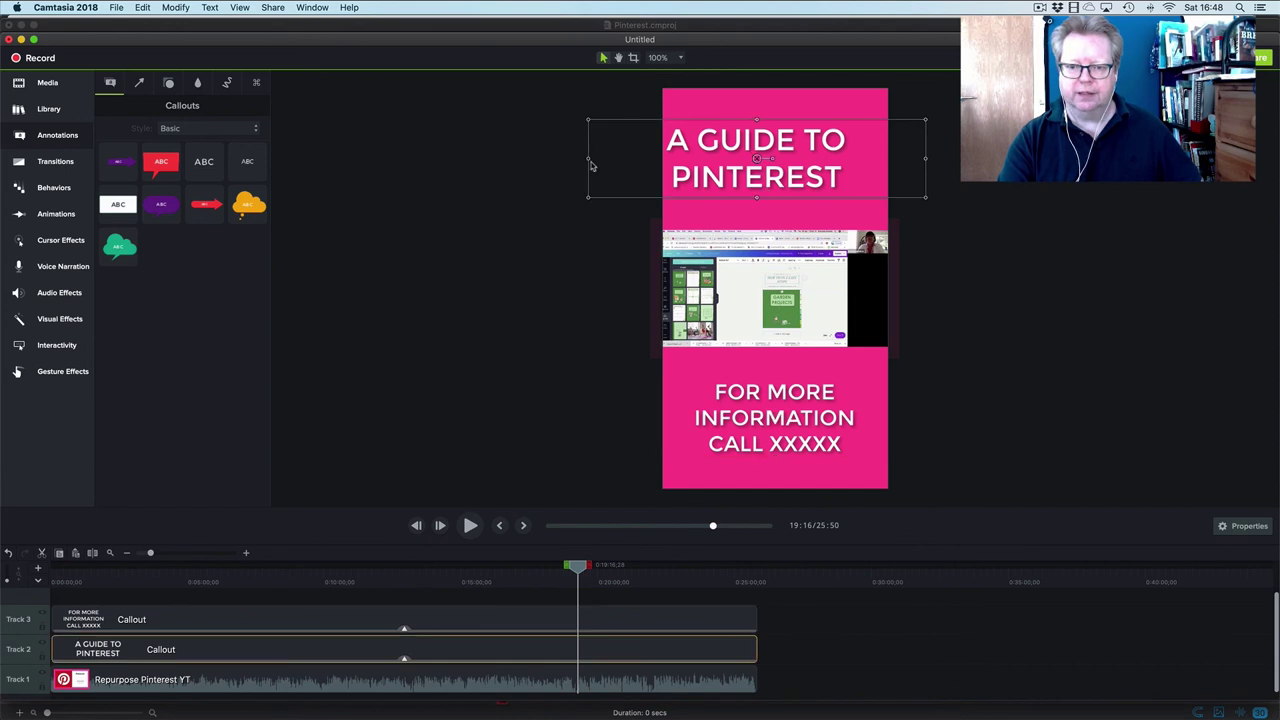
drag(589, 163, 664, 163)
drag(926, 162, 888, 162)
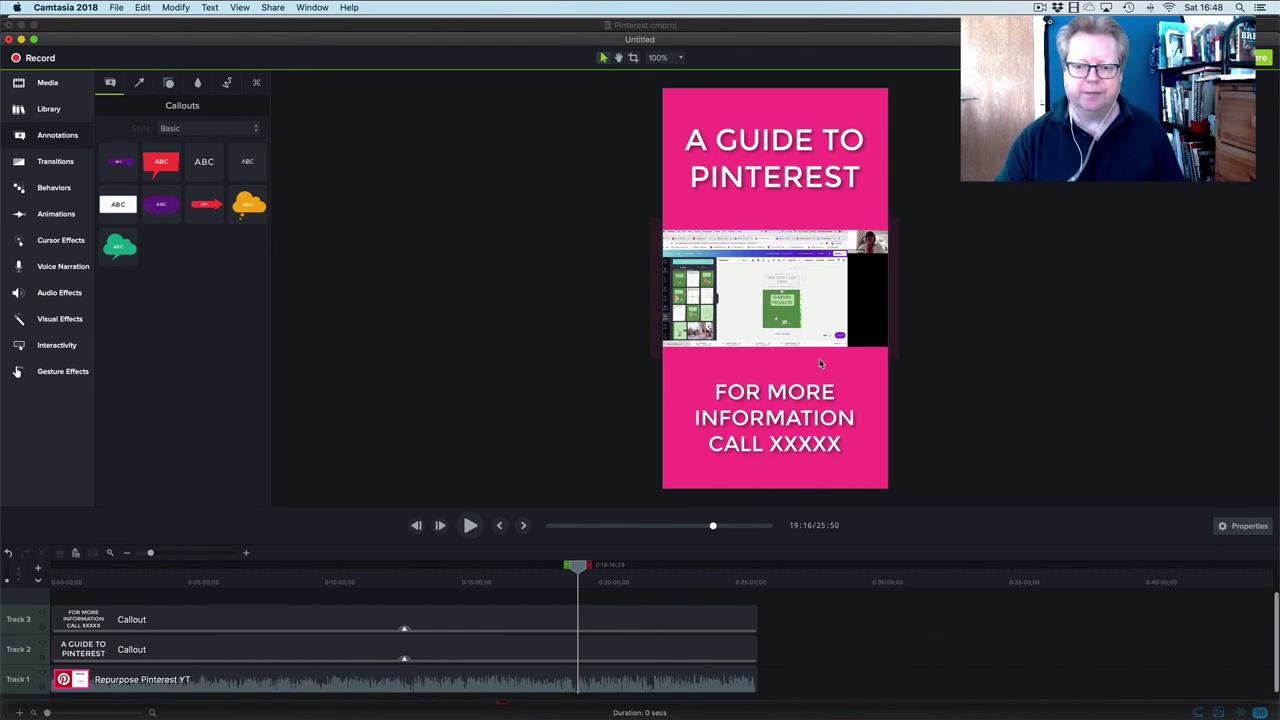
- Enlarge the talk video to frame width and position it between the callouts
click(805, 318)
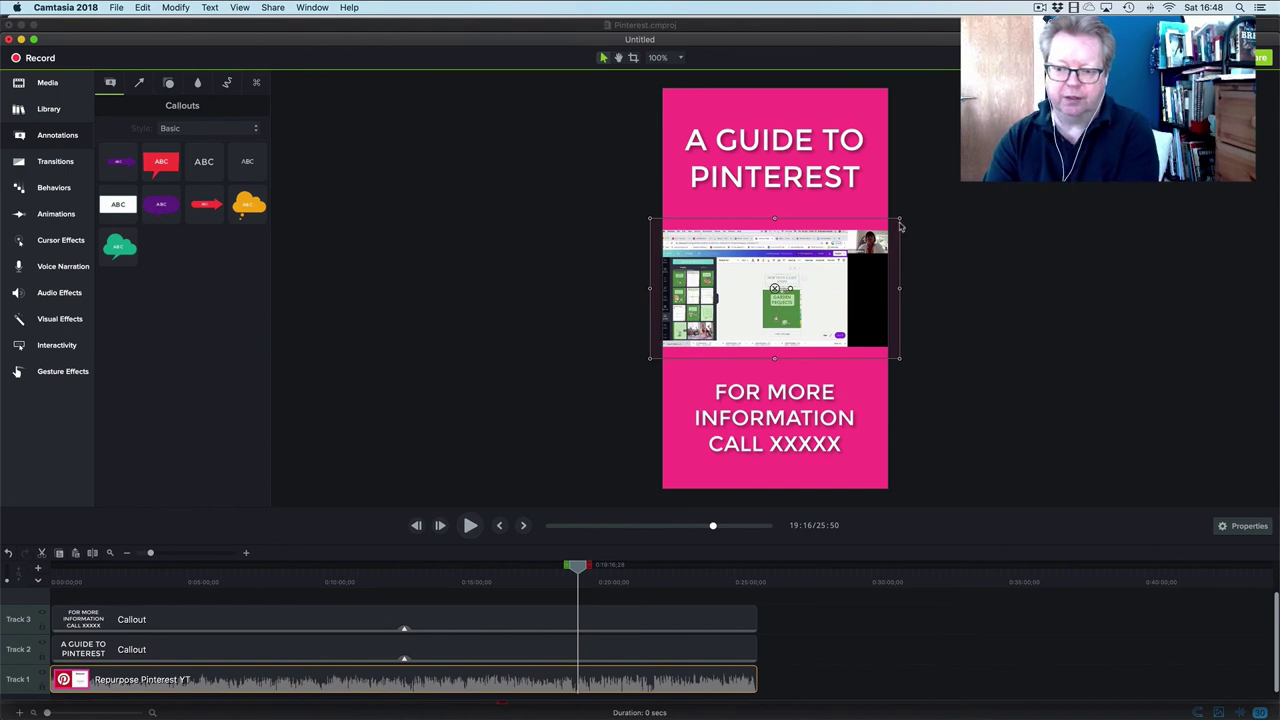
drag(899, 222, 940, 208)
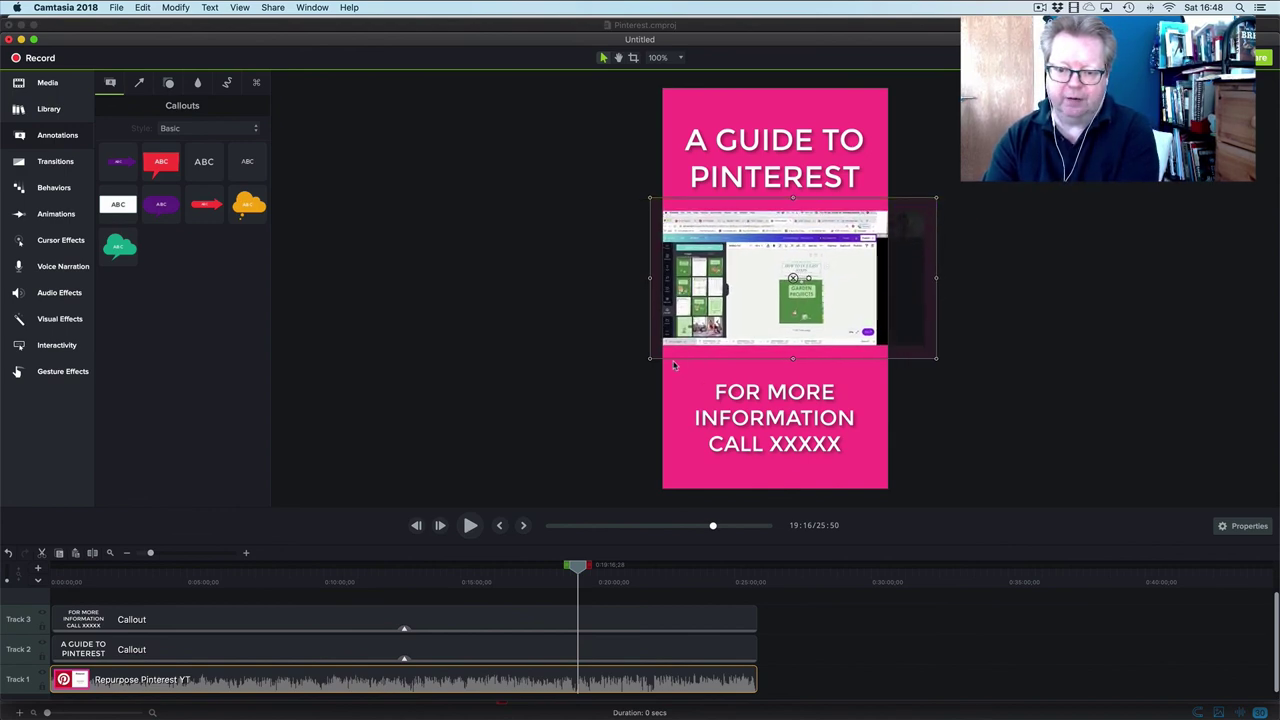
drag(647, 368, 606, 410)
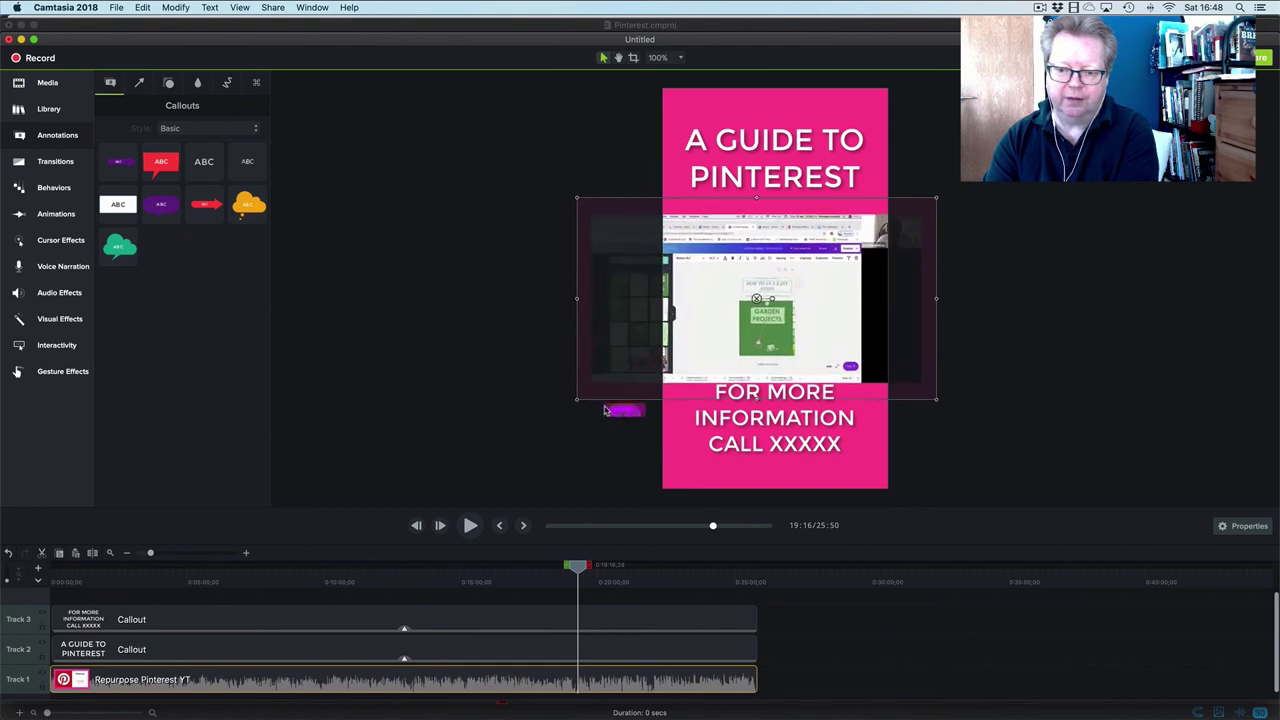
mouse_move(719, 336)
mouse_down()
mouse_move(764, 334)
mouse_move(740, 333)
mouse_up()
click(1025, 197)
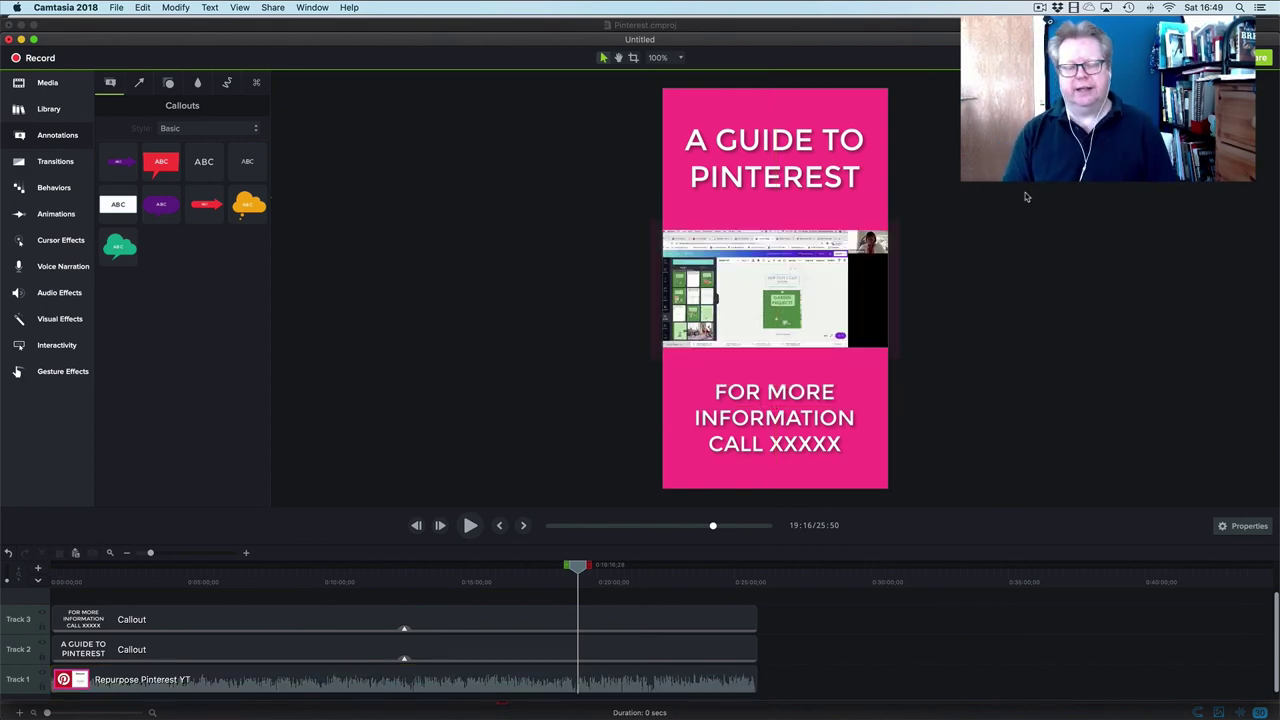